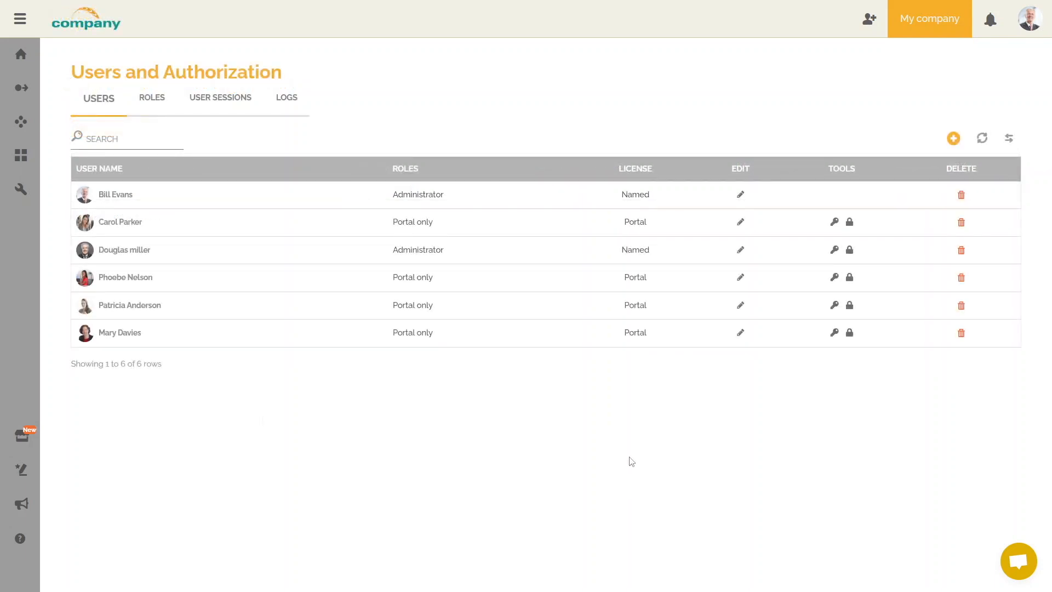
Return from the Users and Authorization list to the HEFLO home dashboard.
{"action": "left_click", "coordinate": [953, 141]}
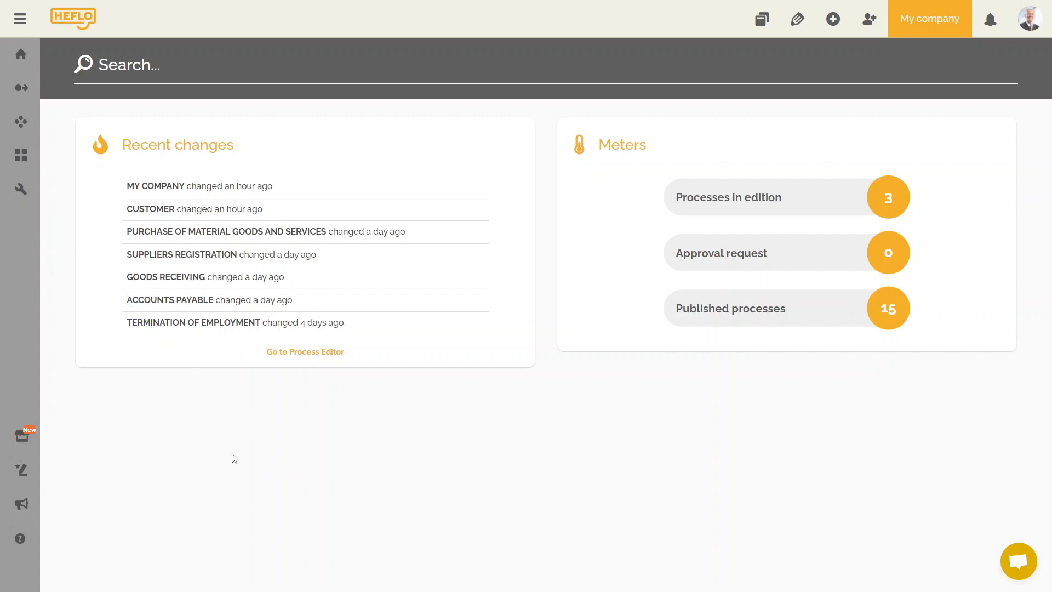
Open Subscriptions from the wrench menu to see subscription dates and user limits.
{"action": "mouse_move", "coordinate": [18, 201]}
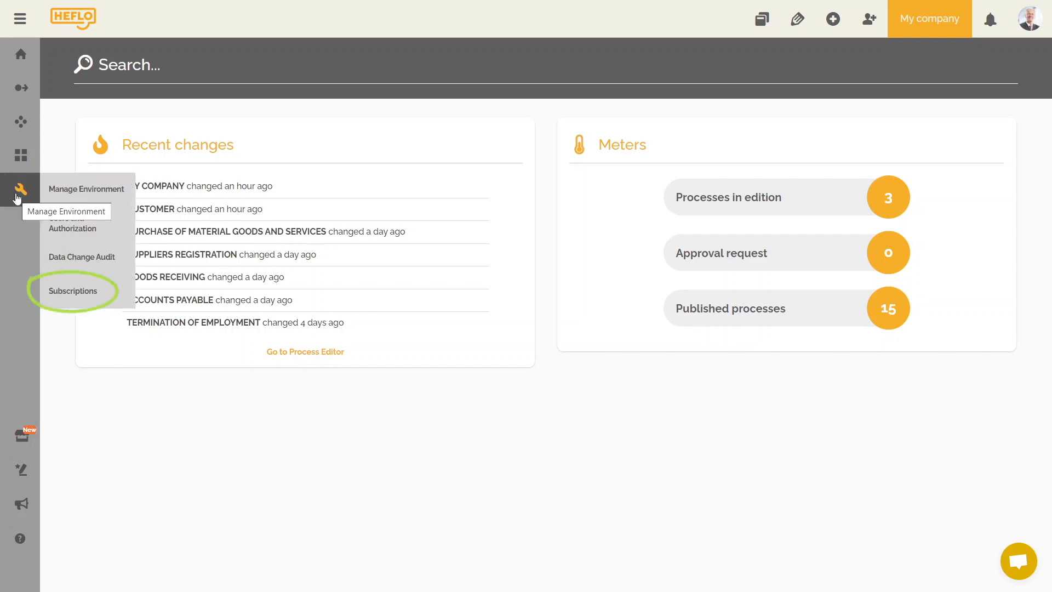
{"action": "left_click", "coordinate": [83, 299]}
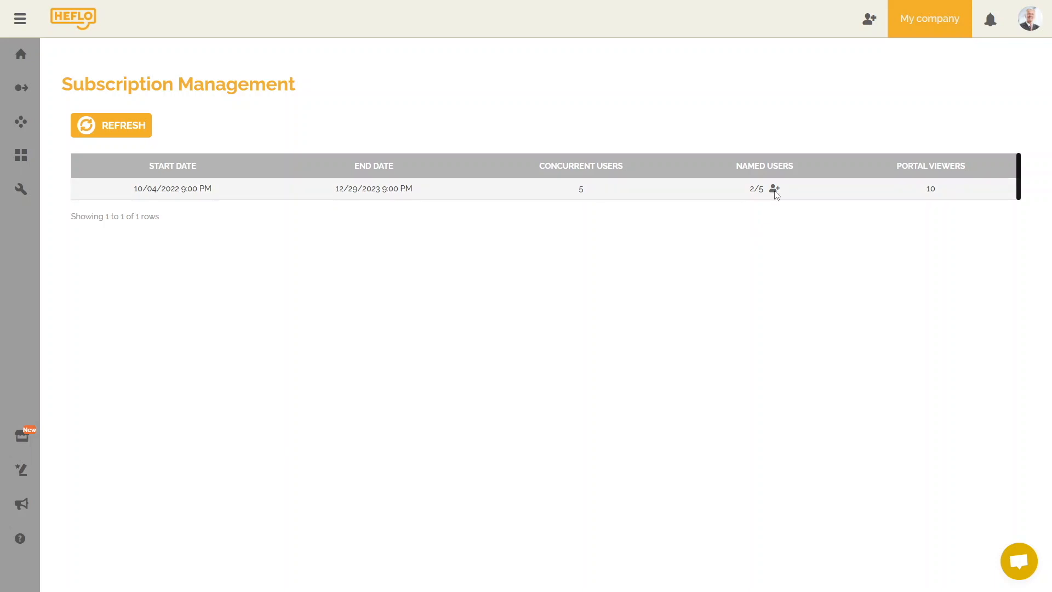
Assign a named license to one more user, bringing named users to 3/5.
{"action": "left_click", "coordinate": [774, 189]}
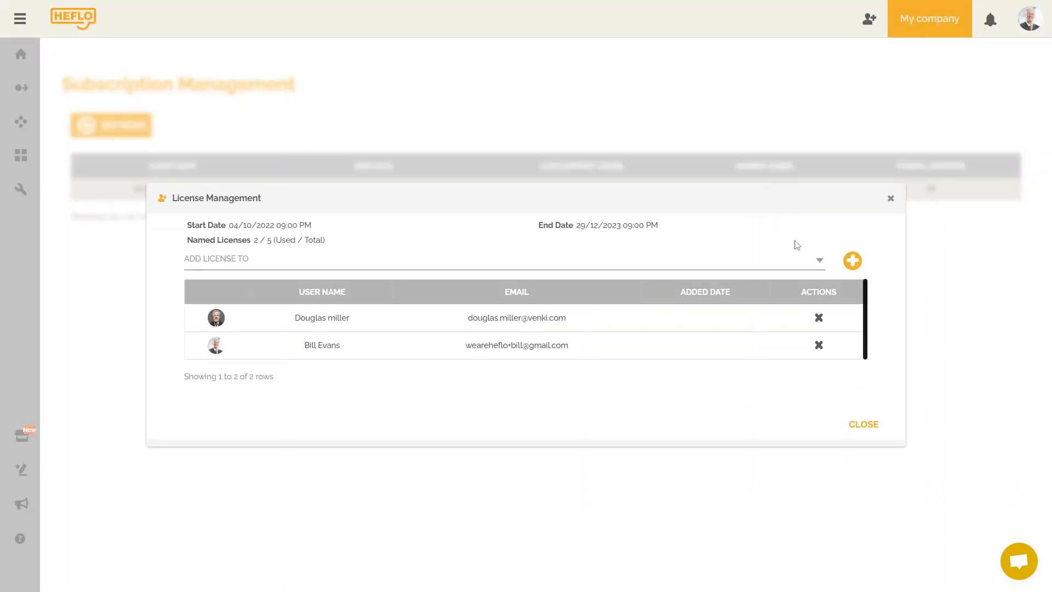
{"action": "left_click", "coordinate": [820, 263]}
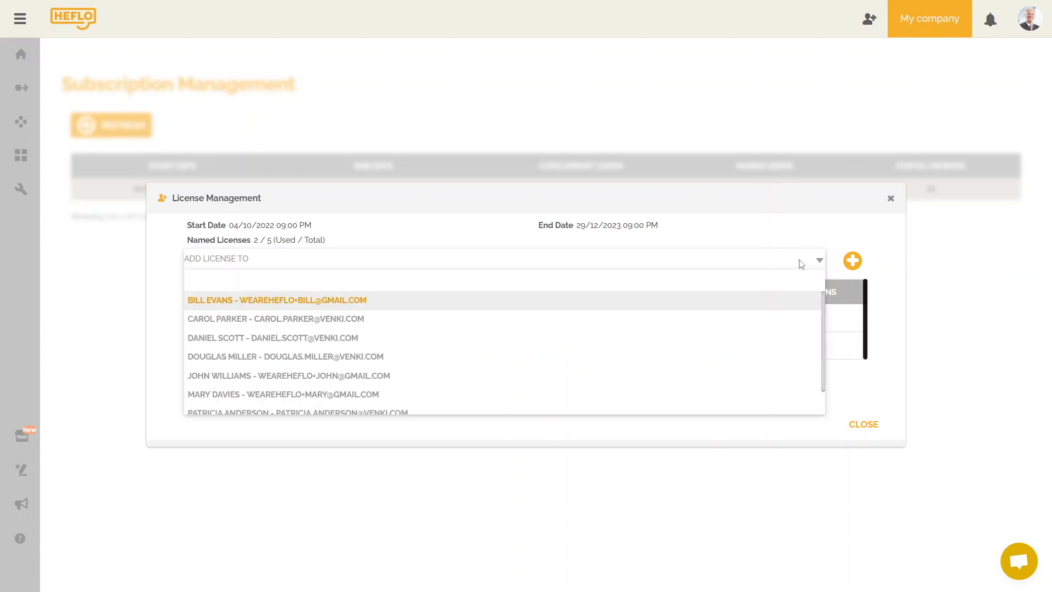
{"action": "left_click", "coordinate": [368, 324]}
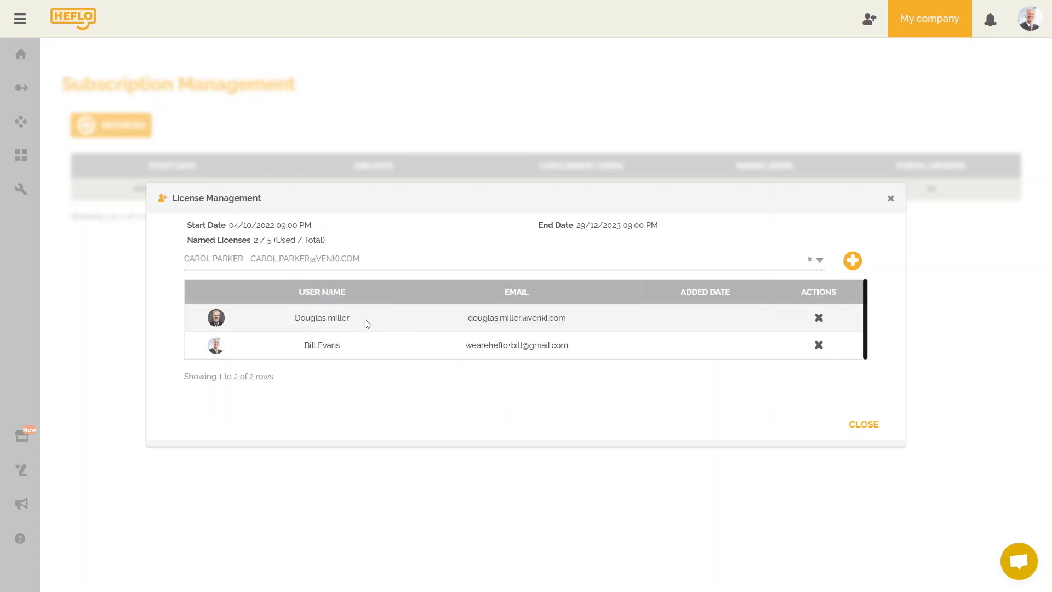
{"action": "left_click", "coordinate": [853, 261]}
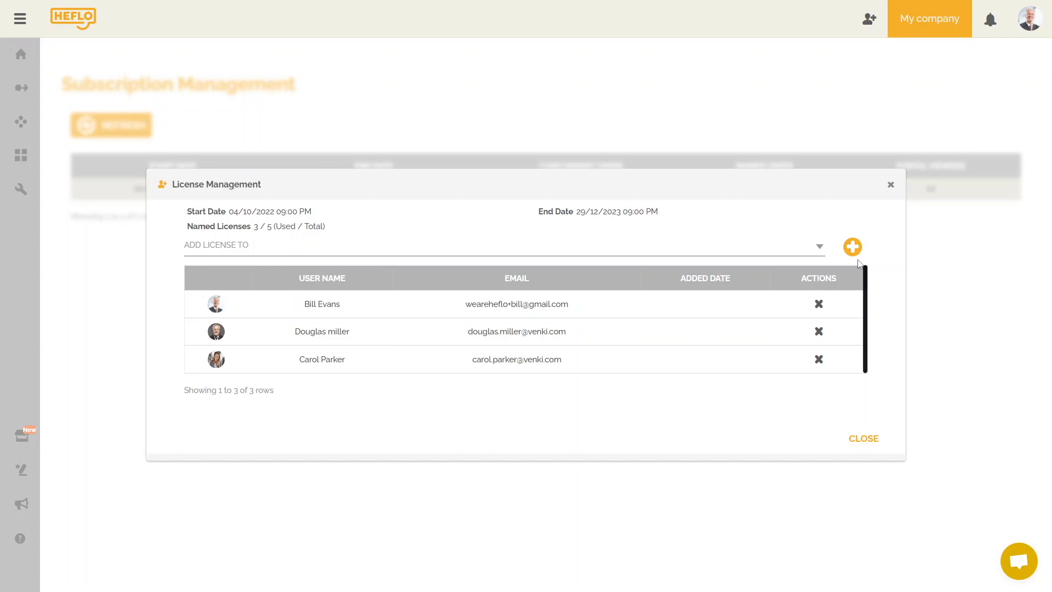
{"action": "left_click", "coordinate": [873, 439]}
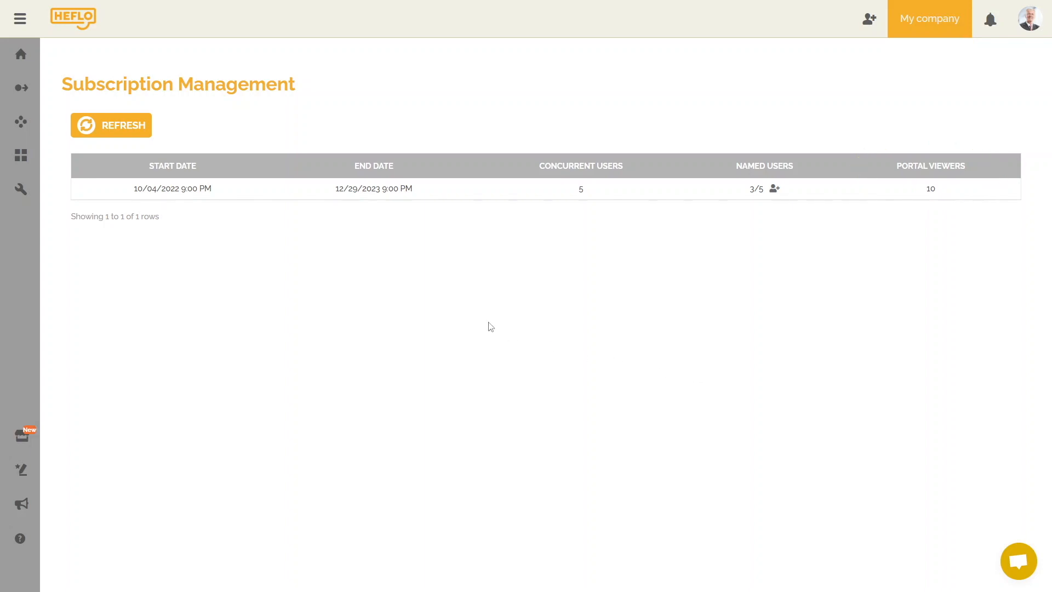
Open the portal home with Documentation, Responsibilities, New Request and My Requests tiles.
{"action": "left_click", "coordinate": [8, 131]}
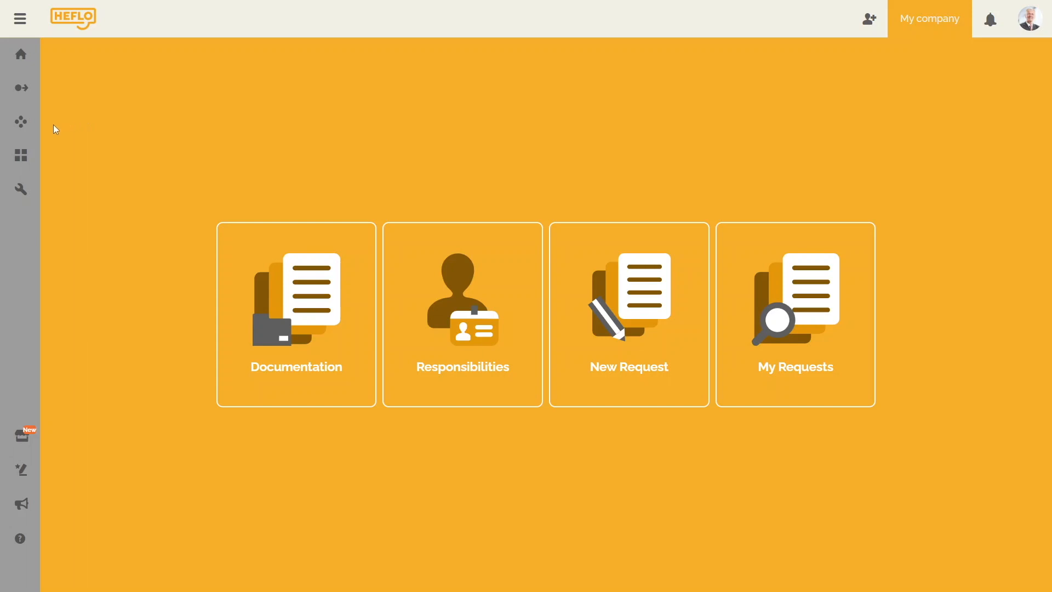
Reopen Subscriptions from the wrench menu, which still shows 3/5 named users.
{"action": "mouse_move", "coordinate": [20, 189]}
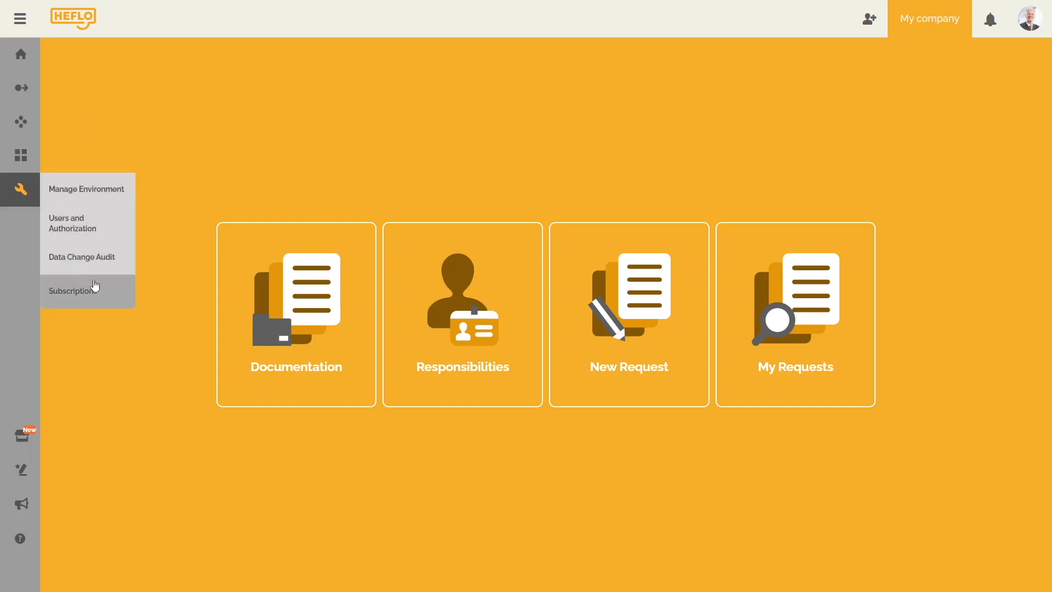
{"action": "left_click", "coordinate": [95, 297]}
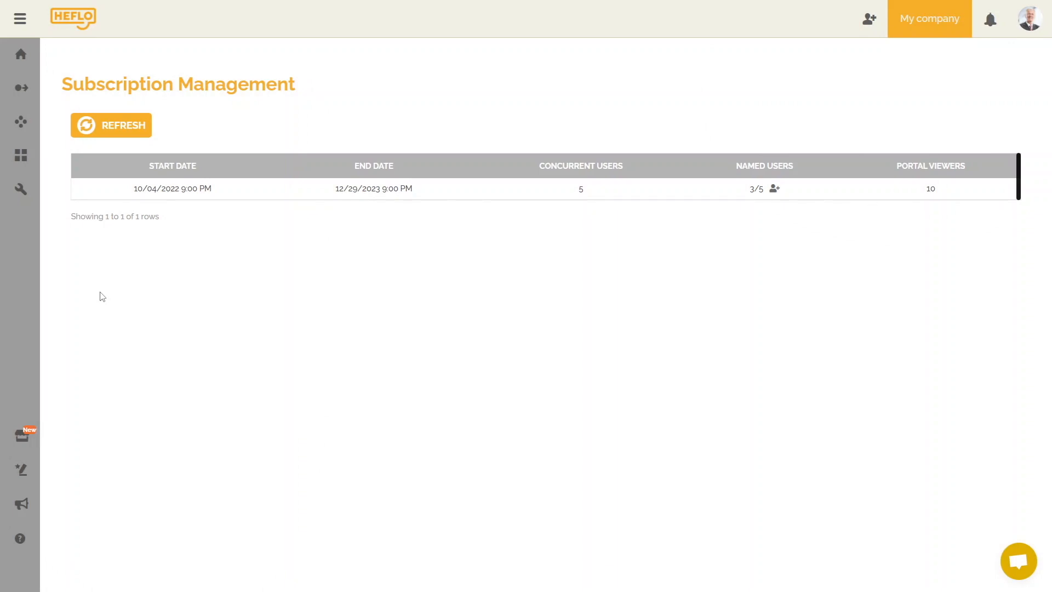
Open the My company Manage Environment settings and bring up the environment switcher.
{"action": "mouse_move", "coordinate": [22, 198]}
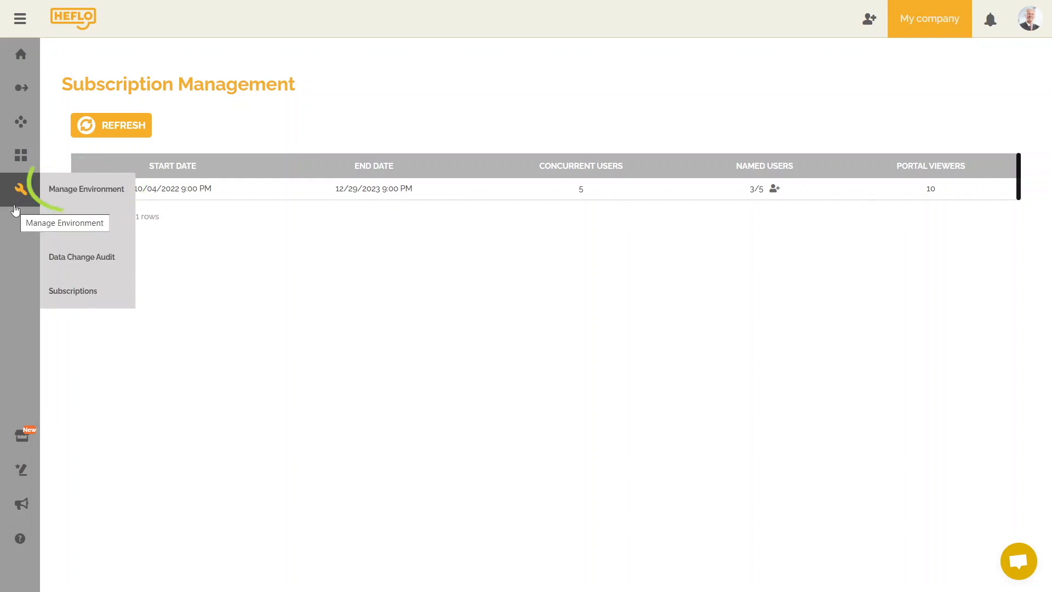
{"action": "left_click", "coordinate": [80, 190]}
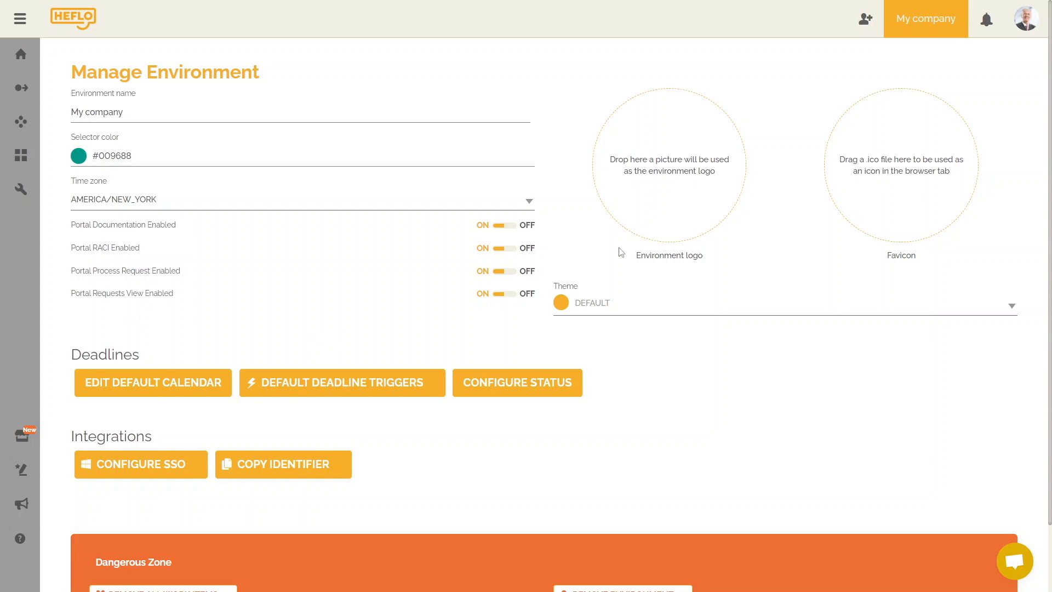
{"action": "left_click", "coordinate": [938, 36]}
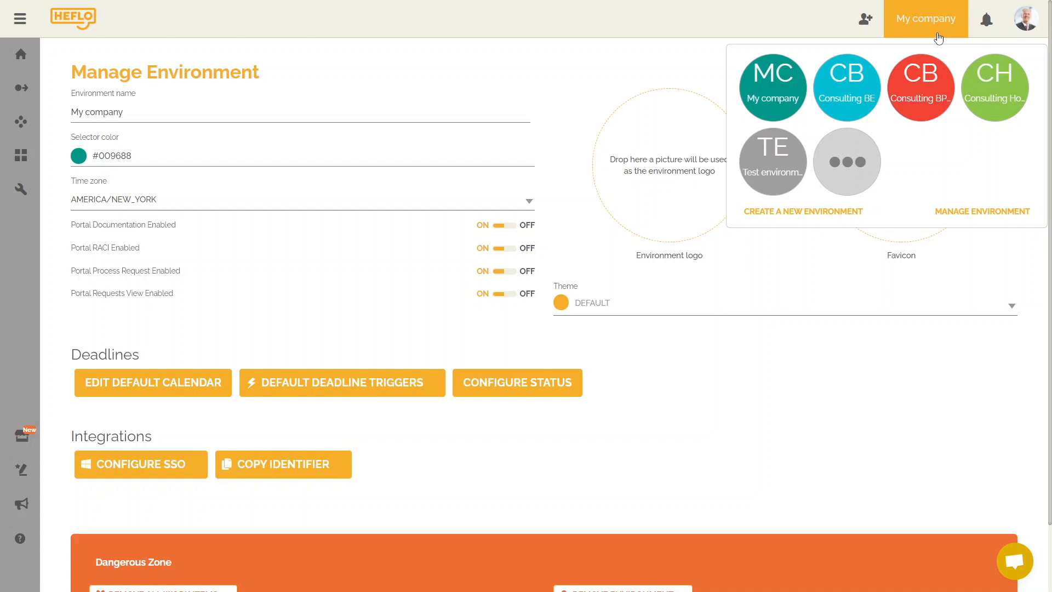
Create a new environment named 'Consulting - BPMN 2.0' from the switcher.
{"action": "left_click", "coordinate": [792, 212]}
{"action": "left_click", "coordinate": [480, 290]}
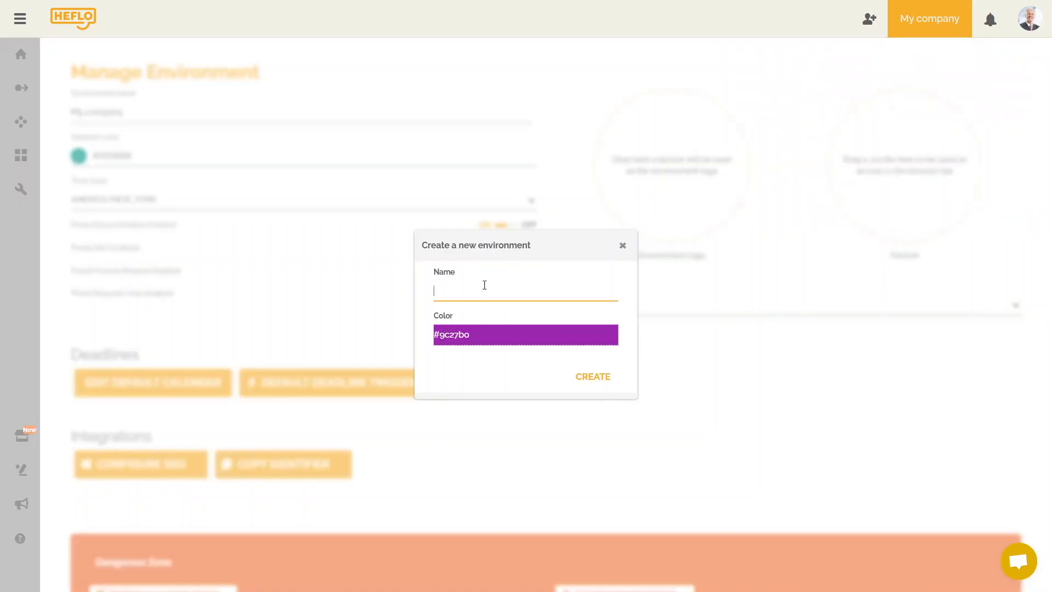
{"action": "type", "text": "Consulting - BPMN 2.0"}
{"action": "left_click", "coordinate": [582, 377]}
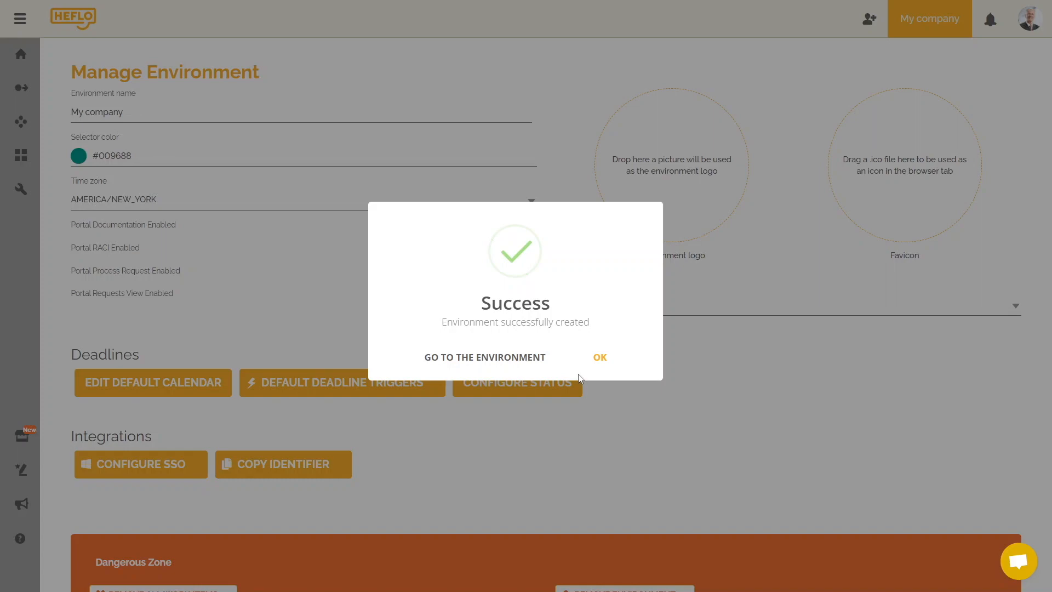
Enter Consulting - BPMN 2.0, confirm its process list is empty, and show the admin pages.
{"action": "left_click", "coordinate": [543, 366]}
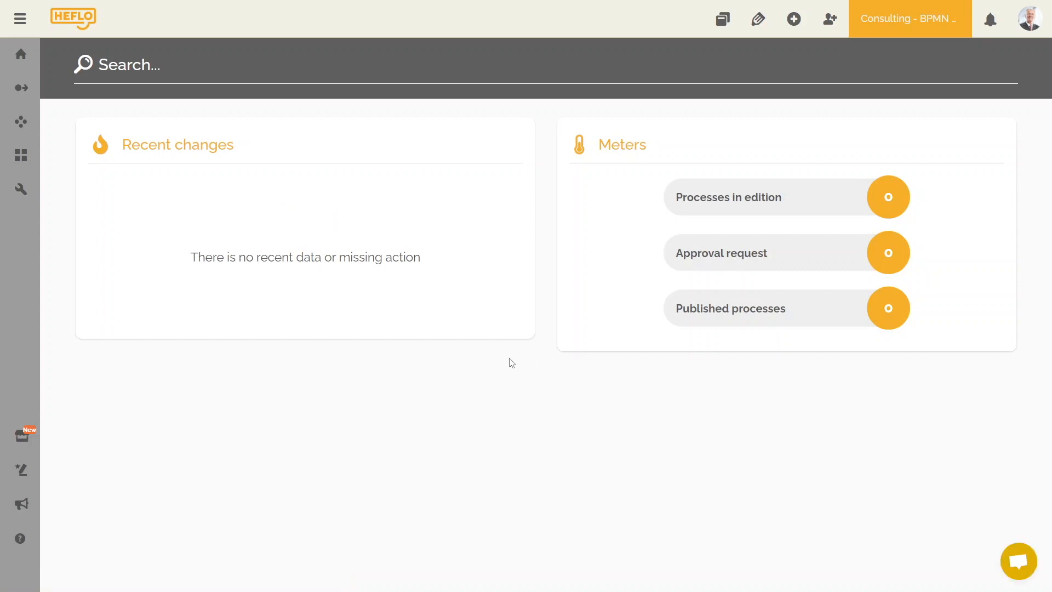
{"action": "left_click", "coordinate": [28, 98]}
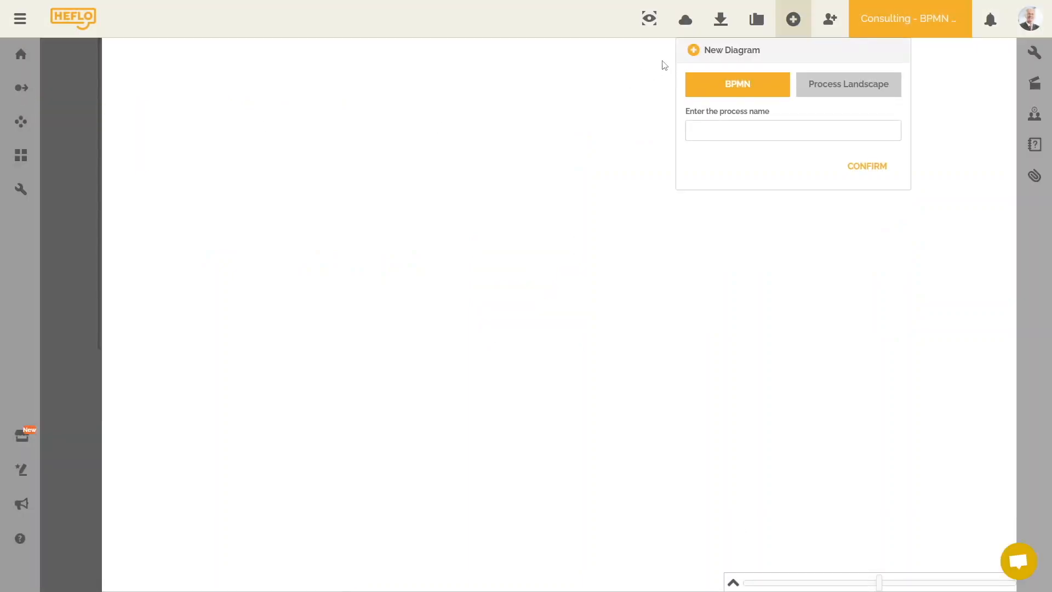
{"action": "left_click", "coordinate": [756, 32]}
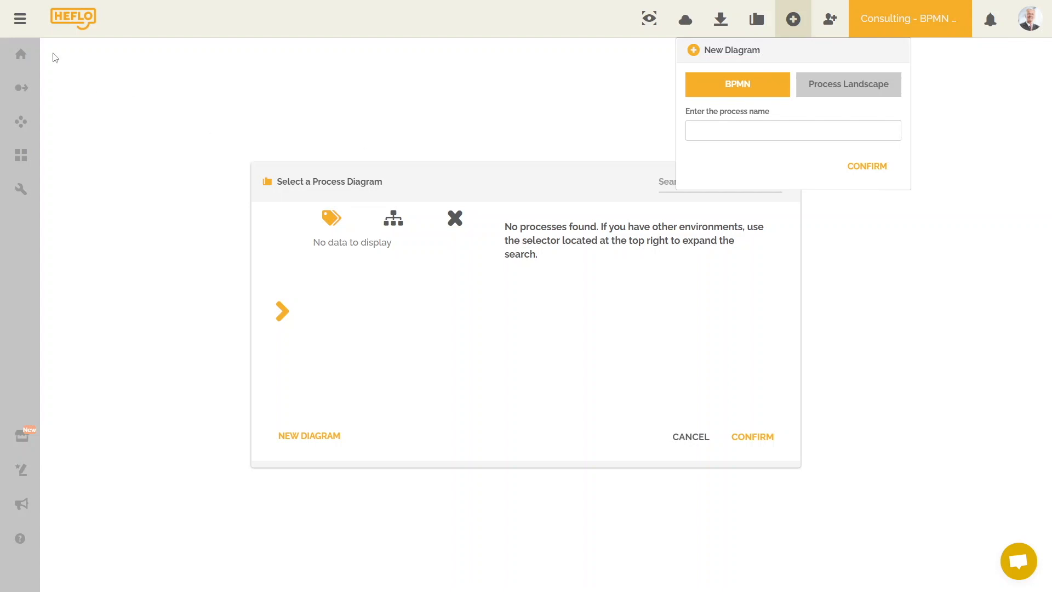
{"action": "left_click", "coordinate": [20, 19]}
{"action": "left_click", "coordinate": [63, 185]}
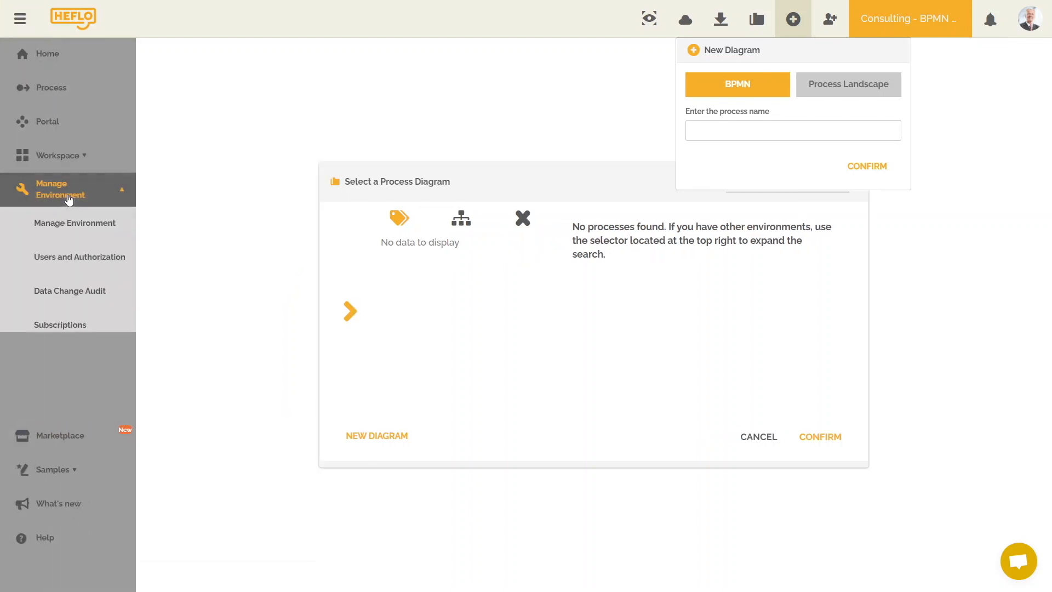
View the new environment's subscriptions, then switch back to the My company environment.
{"action": "left_click", "coordinate": [64, 326]}
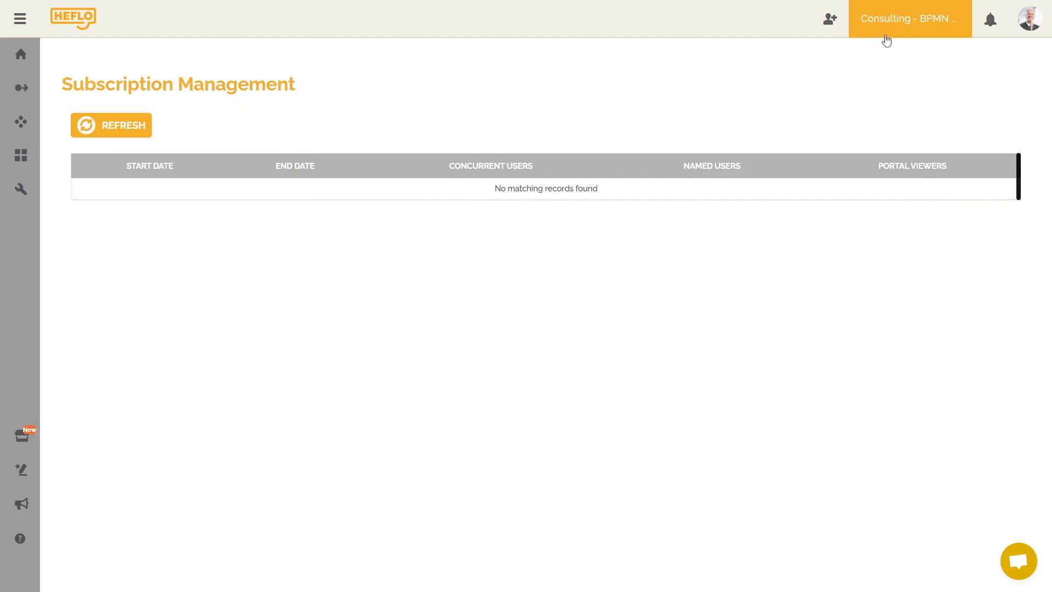
{"action": "left_click", "coordinate": [887, 30]}
{"action": "left_click", "coordinate": [792, 89]}
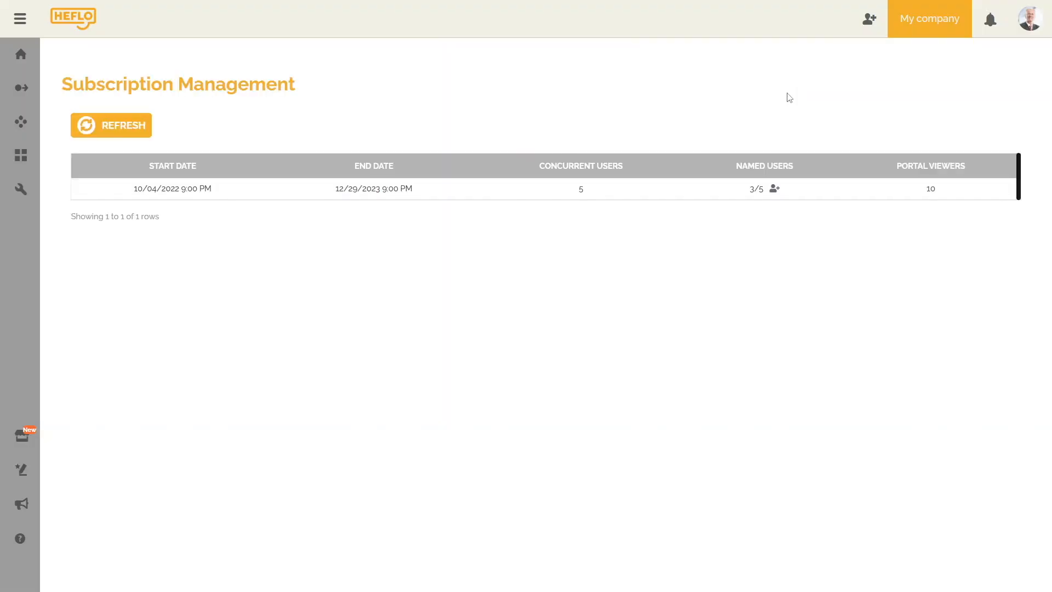
Reopen the My company environment settings and dismiss the environment switcher dropdown.
{"action": "left_click", "coordinate": [930, 31]}
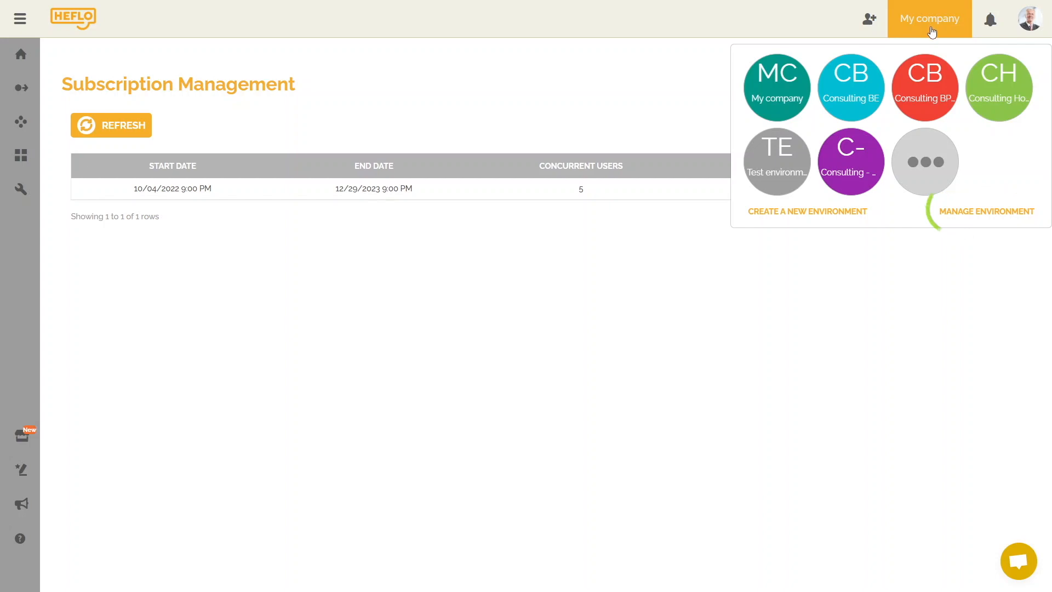
{"action": "left_click", "coordinate": [995, 213]}
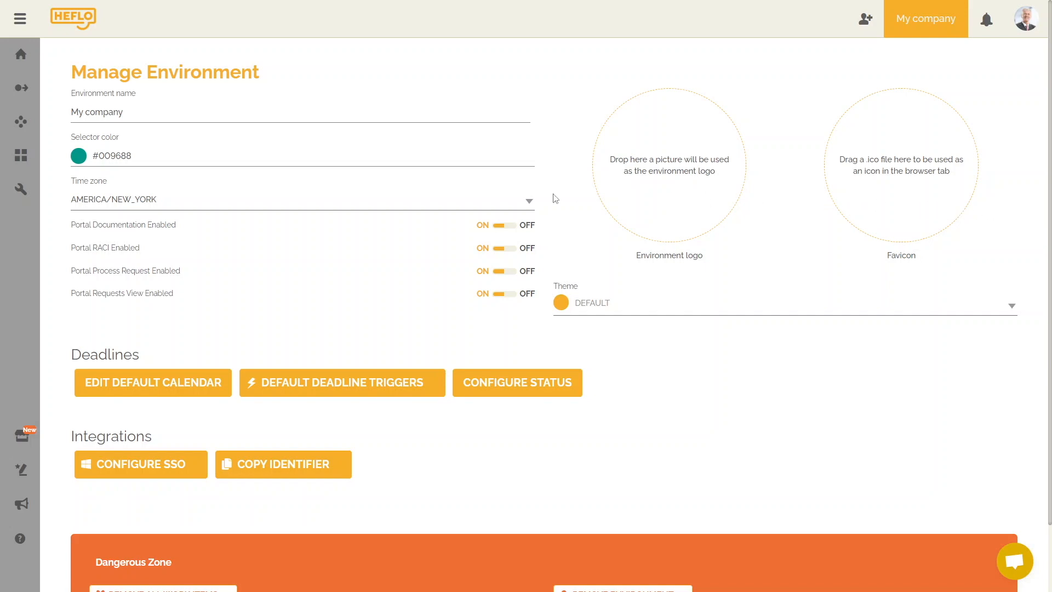
{"action": "mouse_move", "coordinate": [13, 202]}
{"action": "left_click", "coordinate": [935, 33]}
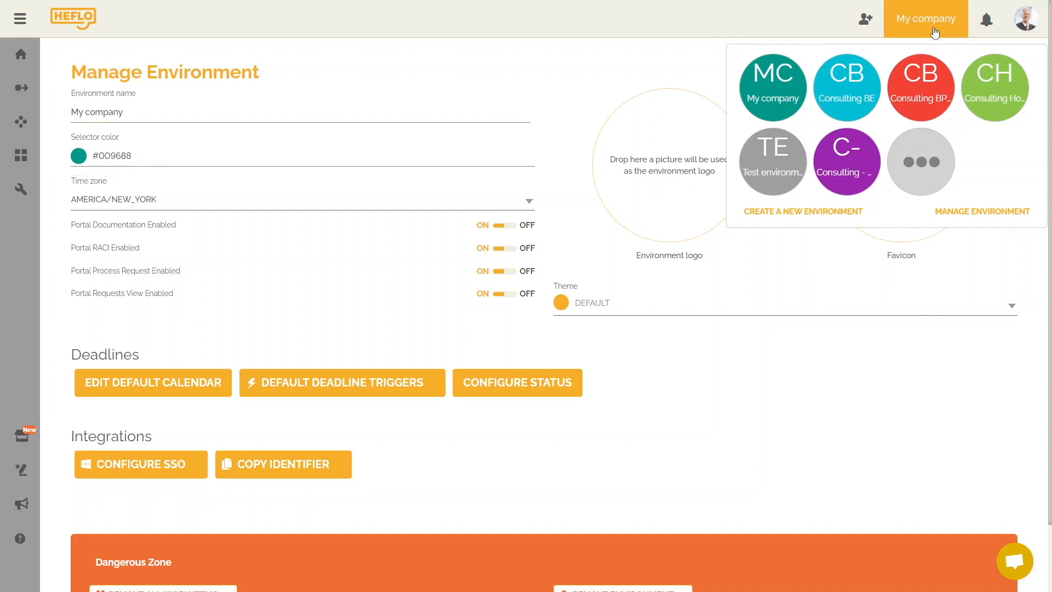
{"action": "left_click", "coordinate": [934, 31]}
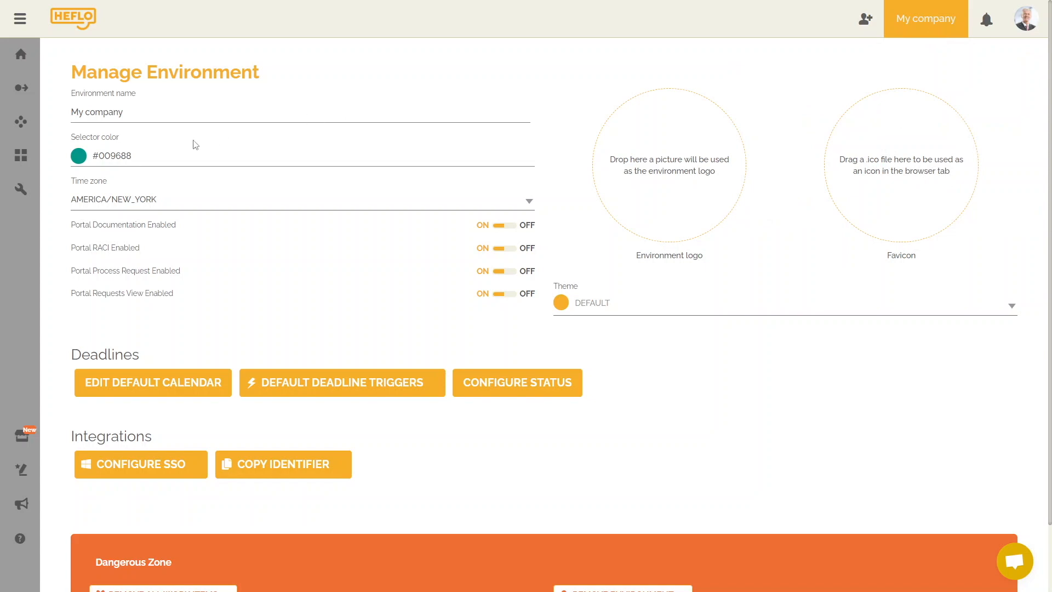
Change the selector colour from teal #009688 to orange #FF5722.
{"action": "left_click", "coordinate": [125, 154]}
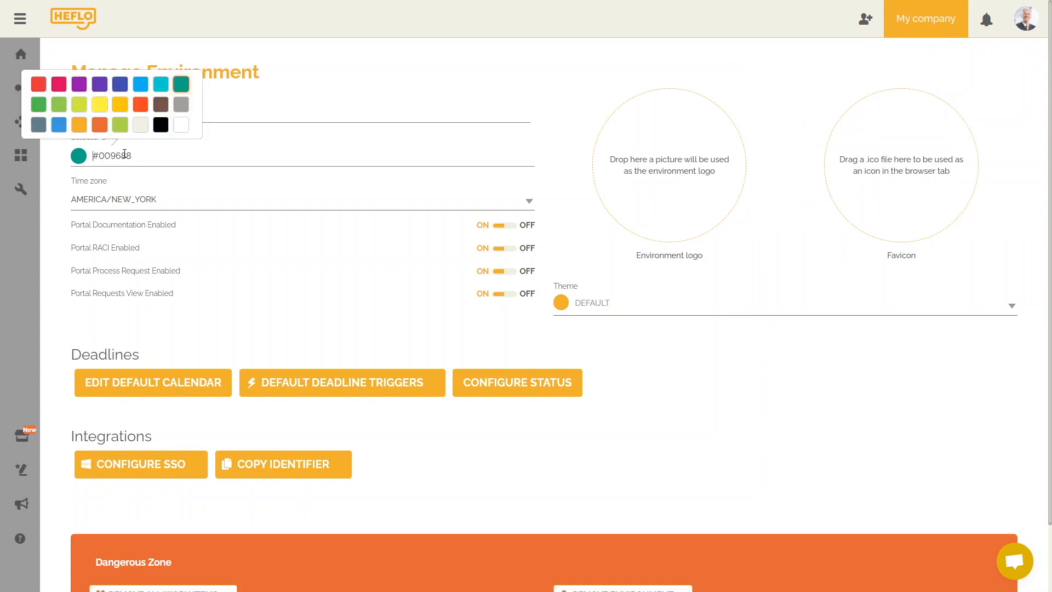
{"action": "left_click", "coordinate": [139, 103]}
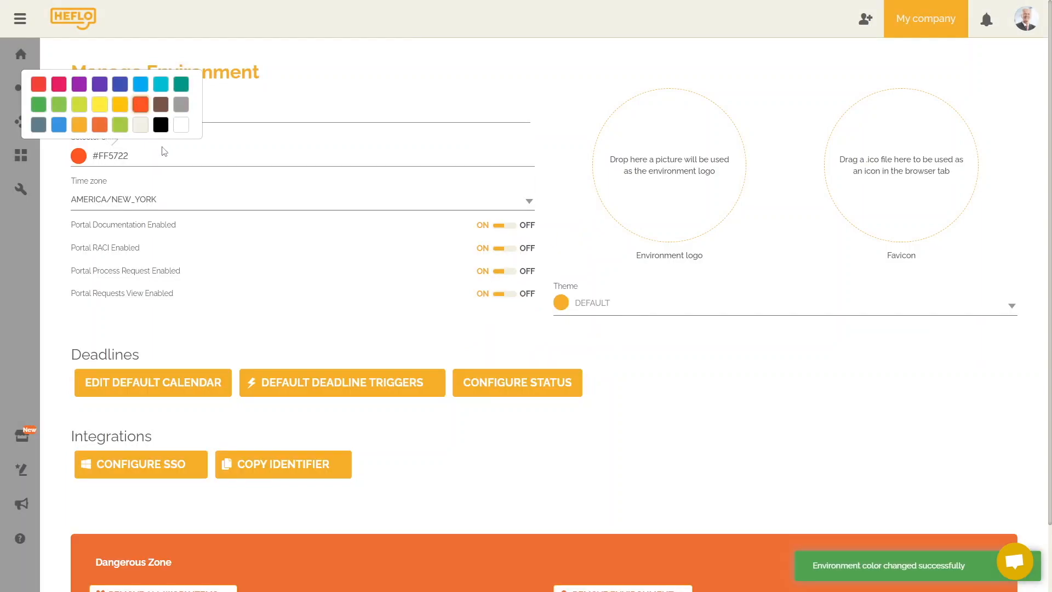
{"action": "left_click", "coordinate": [174, 175]}
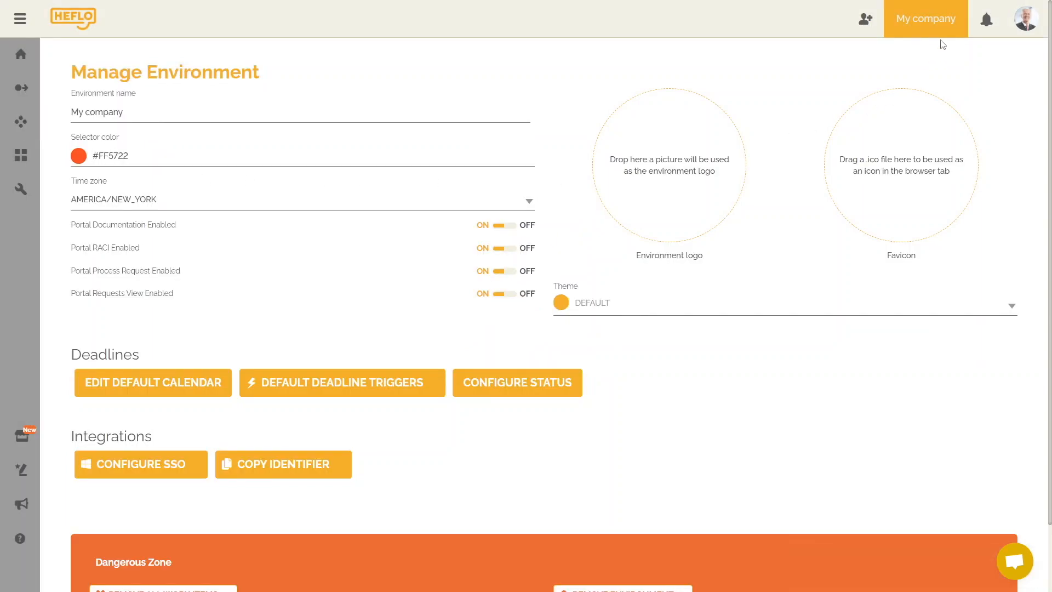
Confirm the environment tile shows the new orange colour in the environment switcher.
{"action": "left_click", "coordinate": [947, 33]}
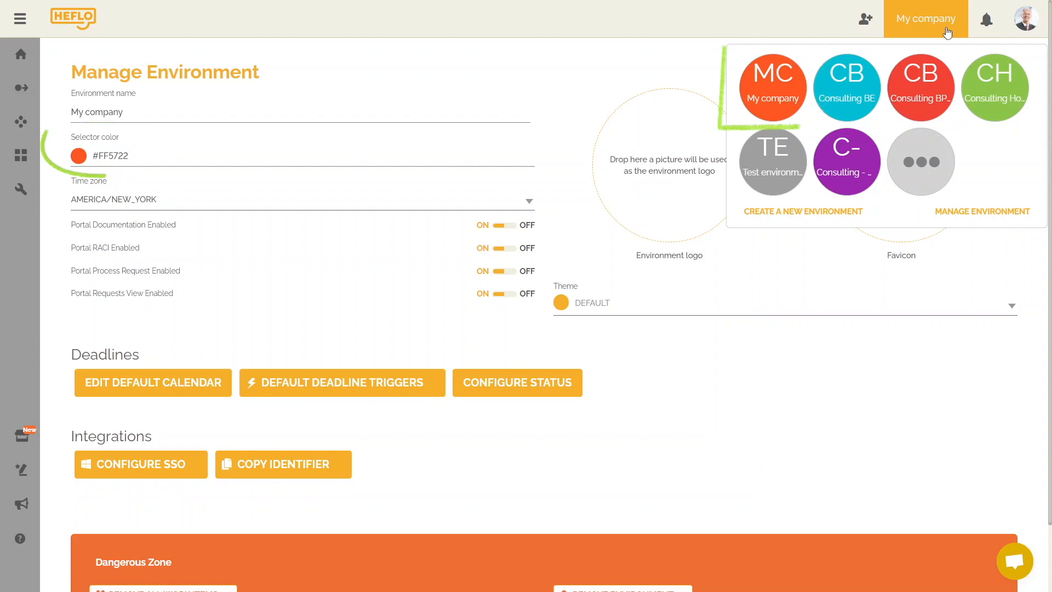
{"action": "left_click", "coordinate": [947, 33]}
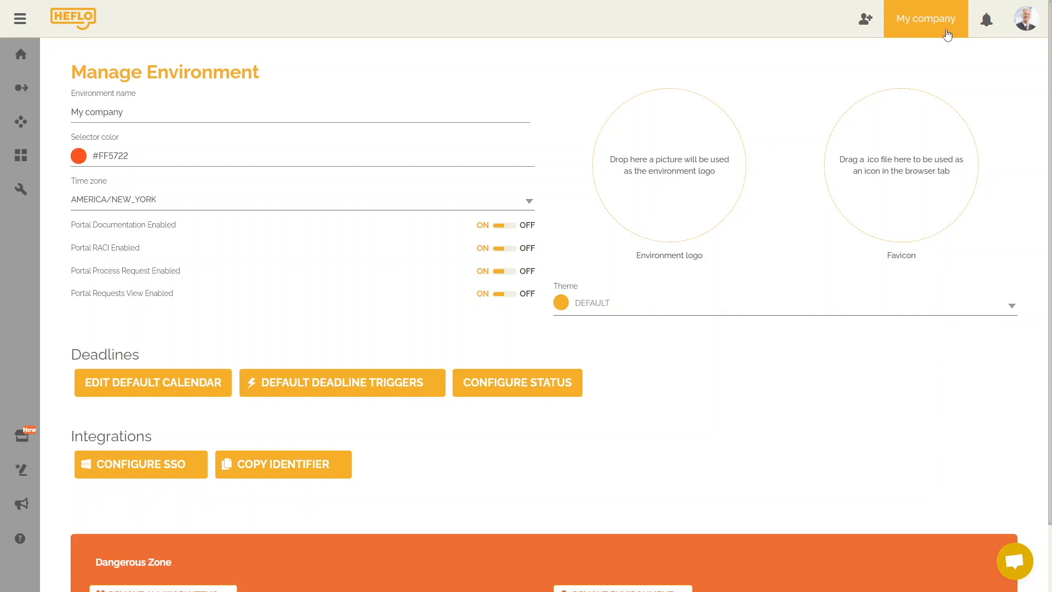
{"action": "left_click", "coordinate": [1012, 307]}
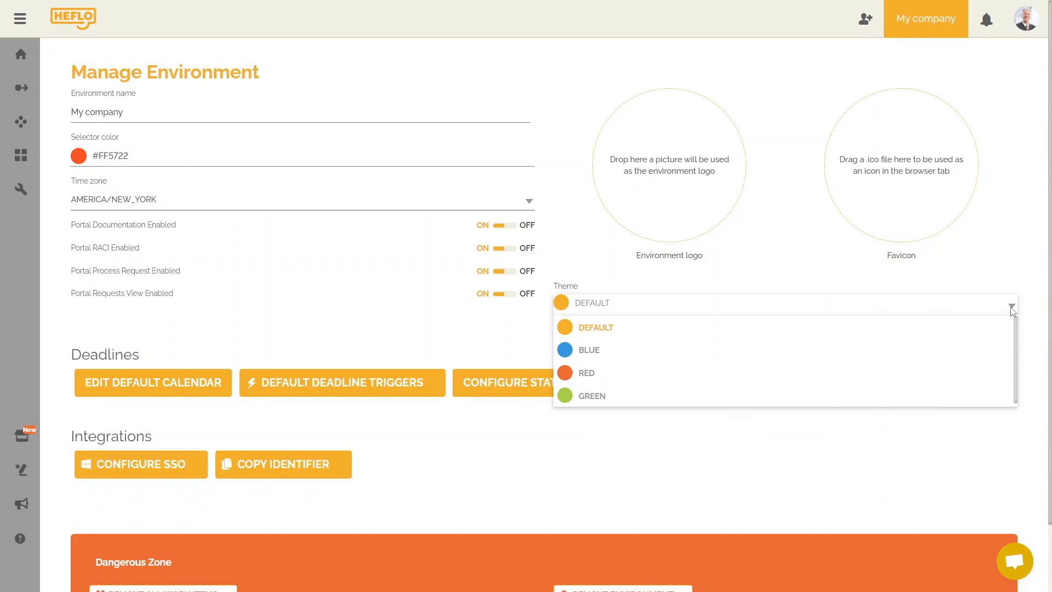
Try the BLUE and RED portal themes, then settle on GREEN.
{"action": "left_click", "coordinate": [993, 351]}
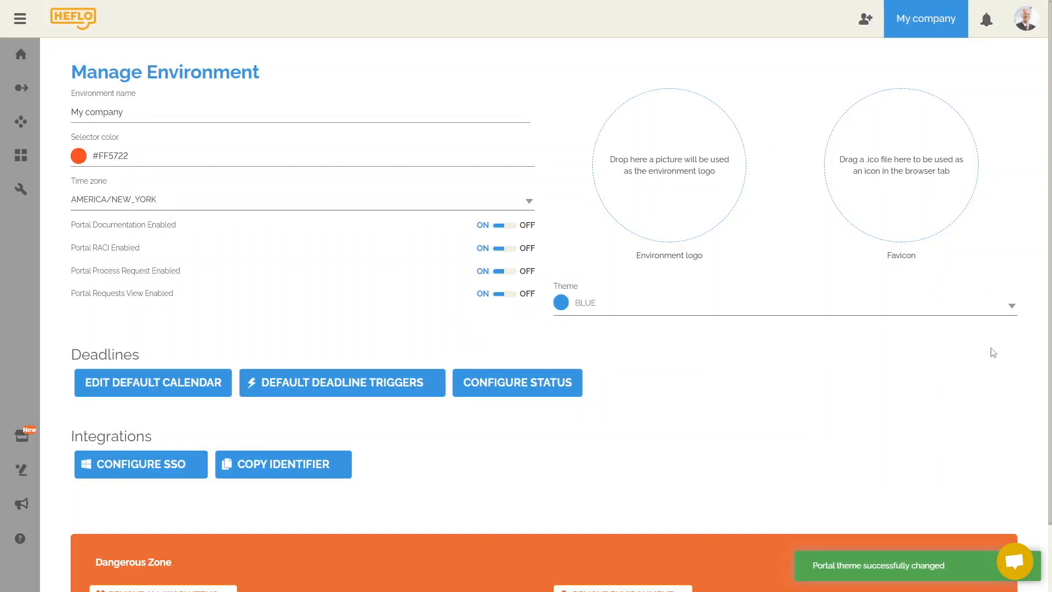
{"action": "left_click", "coordinate": [1012, 305]}
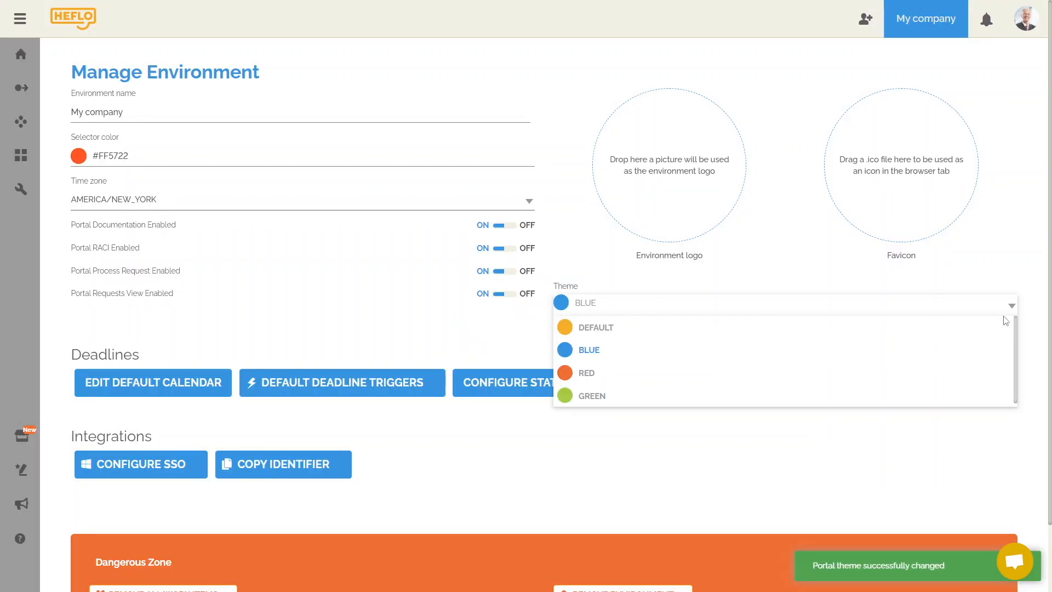
{"action": "left_click", "coordinate": [901, 374]}
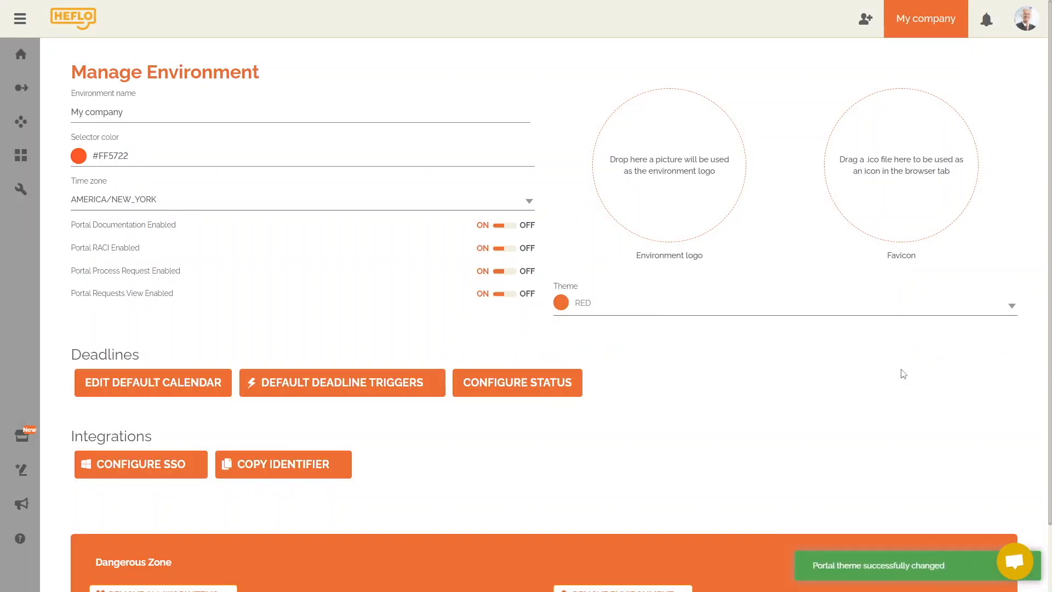
{"action": "left_click", "coordinate": [1003, 311]}
{"action": "left_click", "coordinate": [859, 396]}
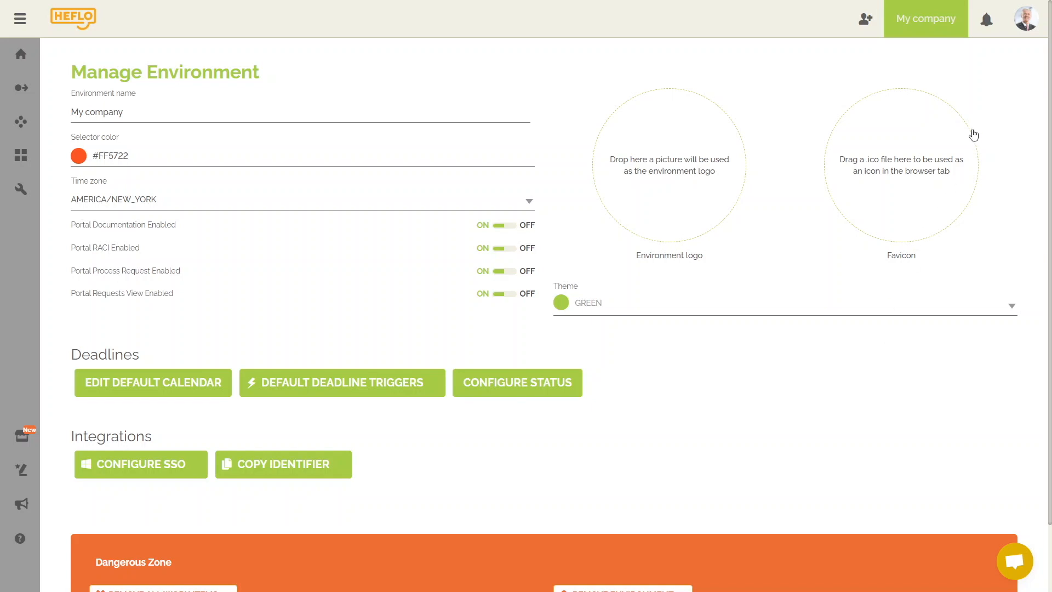
{"action": "left_click", "coordinate": [1026, 20]}
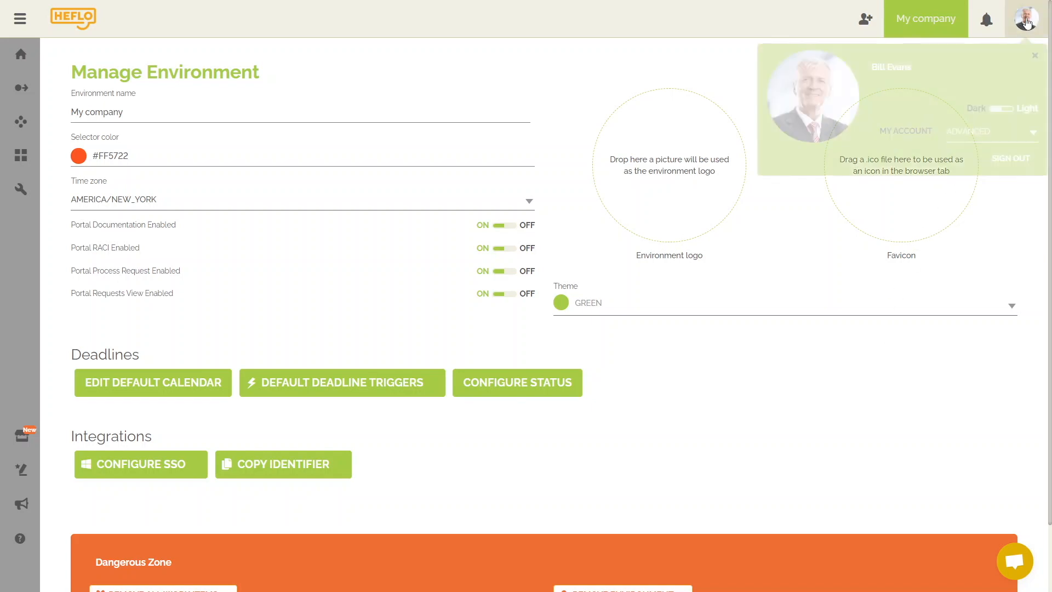
Switch the interface to dark mode and preview the RED and BLUE themes.
{"action": "left_click", "coordinate": [1002, 109]}
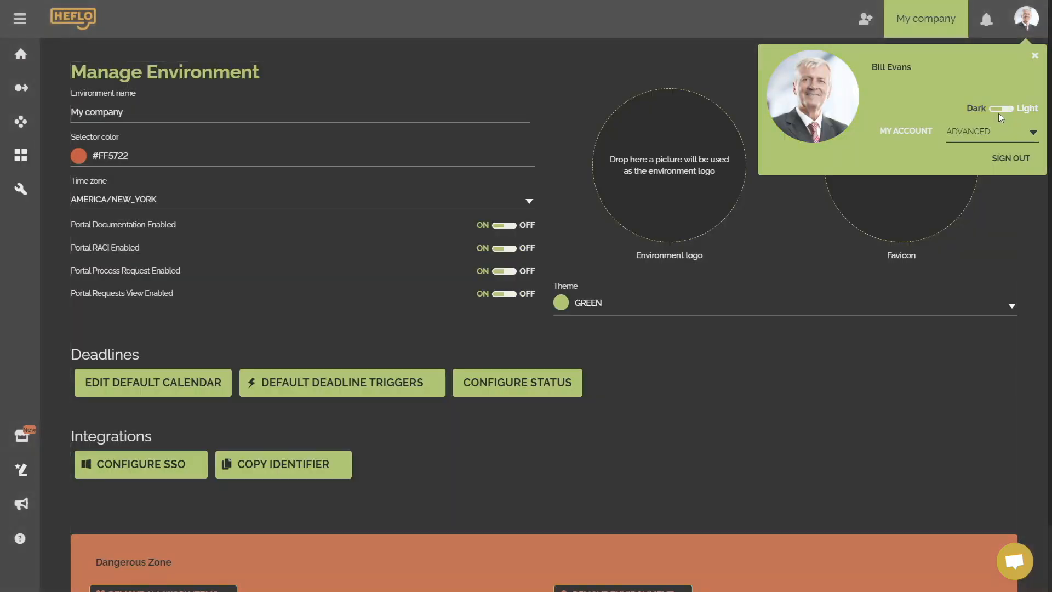
{"action": "left_click", "coordinate": [932, 367]}
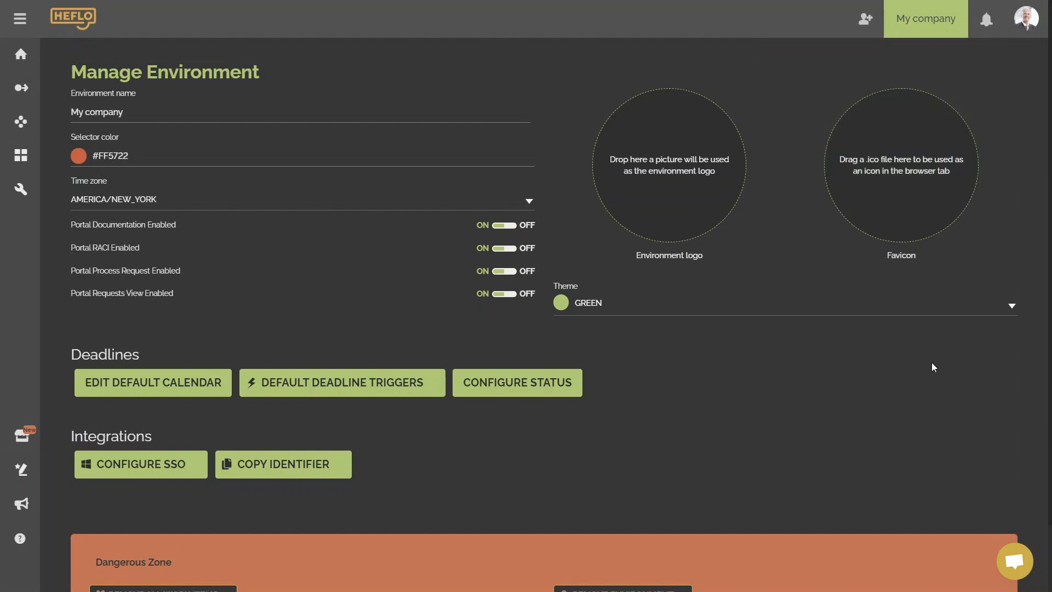
{"action": "left_click", "coordinate": [1009, 308]}
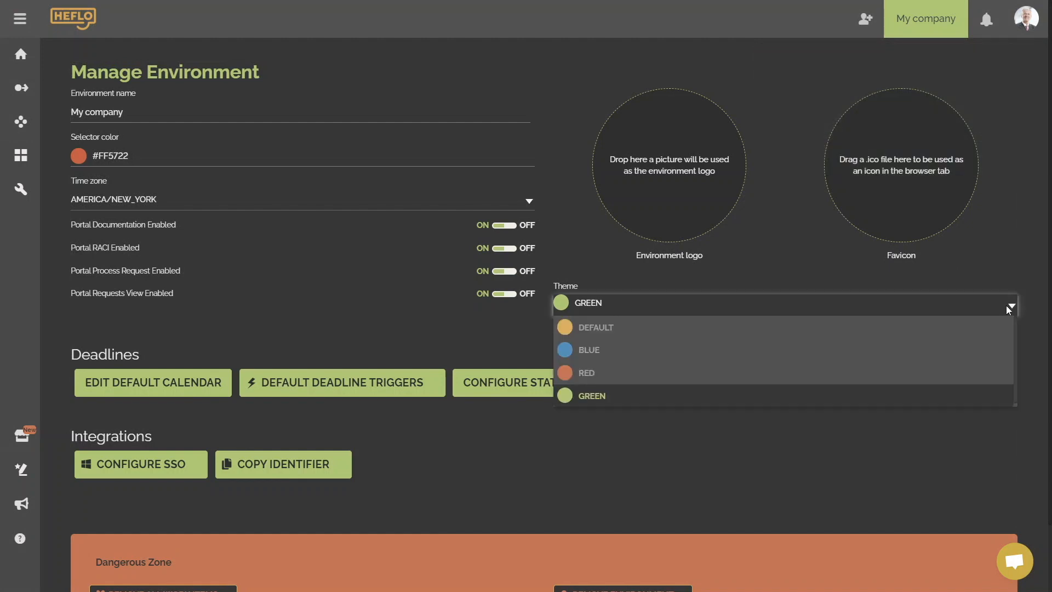
{"action": "left_click", "coordinate": [906, 373]}
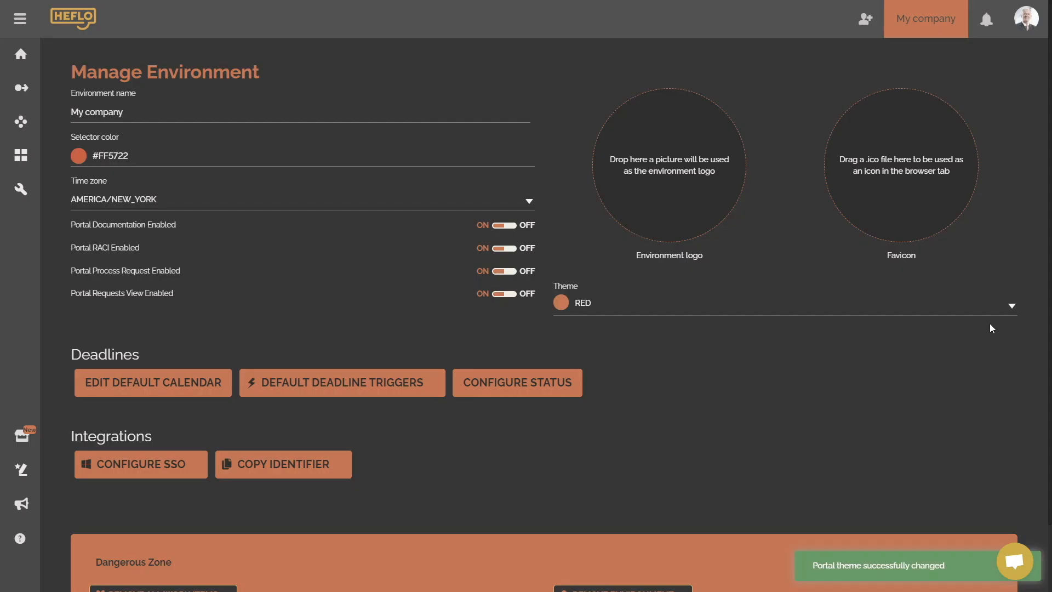
{"action": "left_click", "coordinate": [1011, 306]}
{"action": "left_click", "coordinate": [891, 354]}
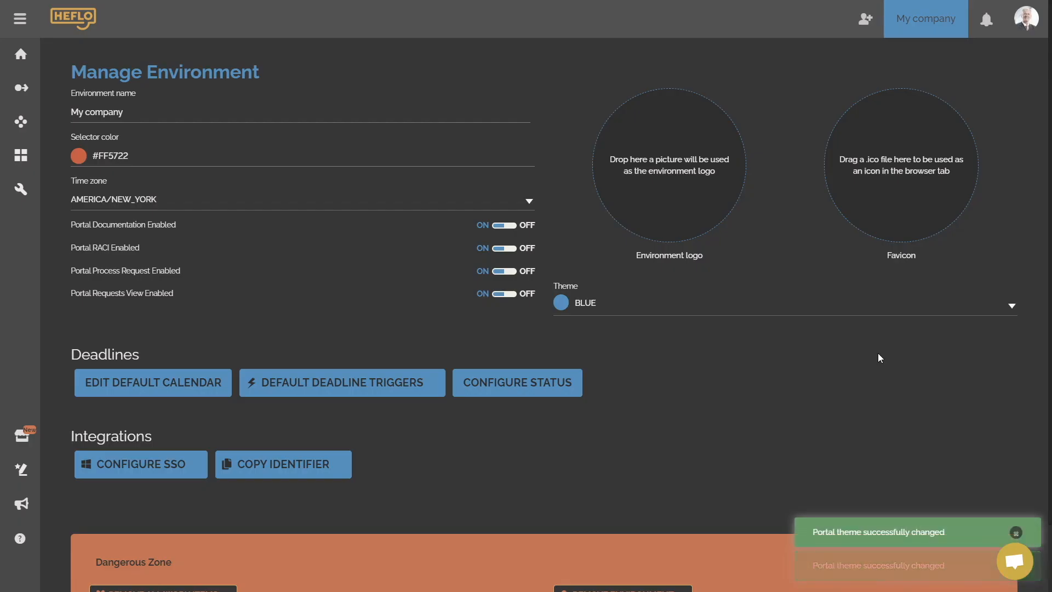
Restore the DEFAULT theme and return the interface to light mode.
{"action": "left_click", "coordinate": [998, 313]}
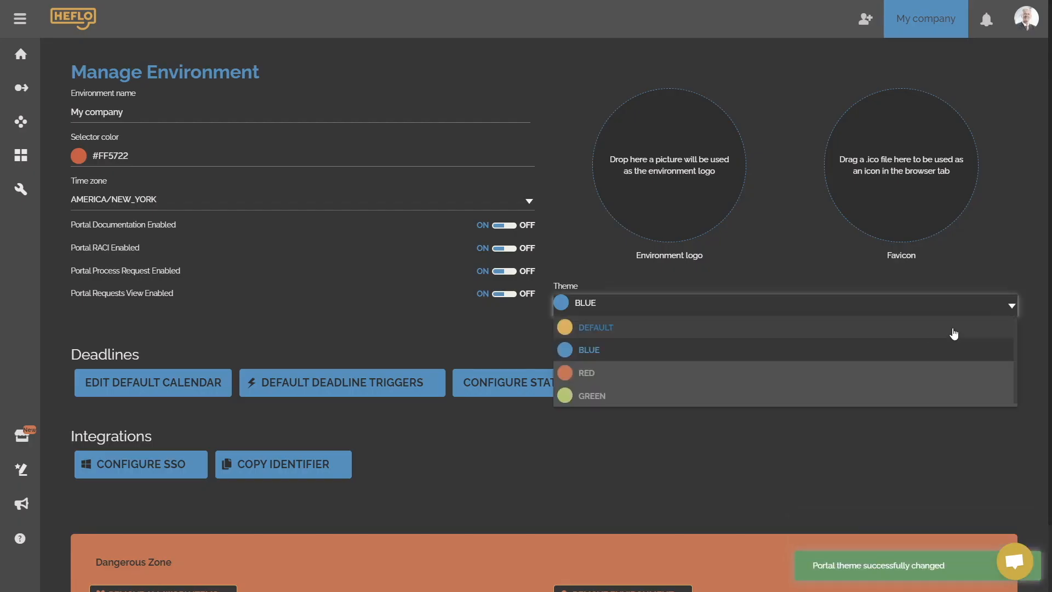
{"action": "left_click", "coordinate": [797, 335]}
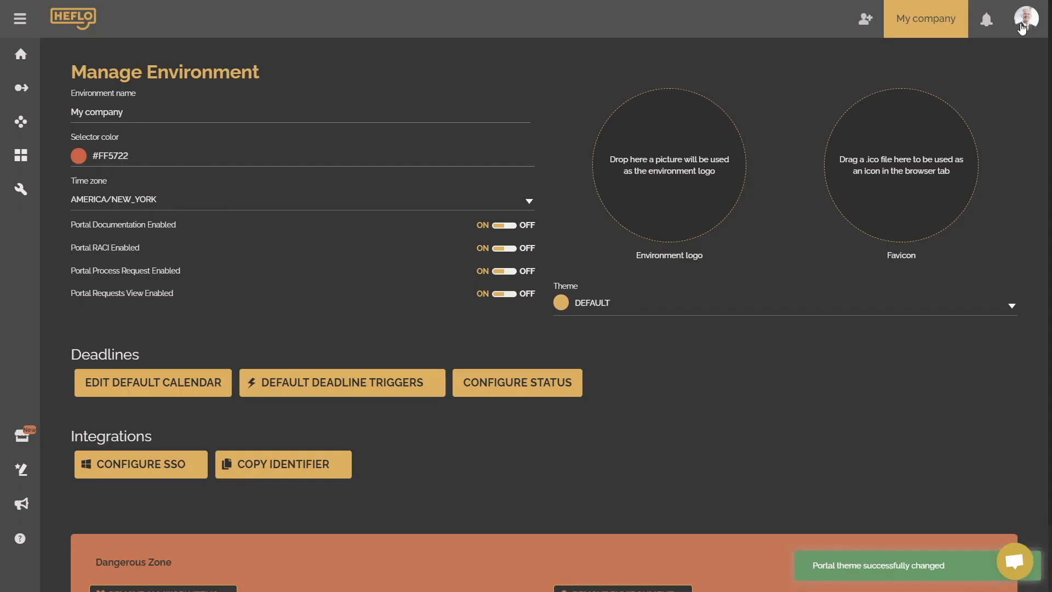
{"action": "left_click", "coordinate": [1021, 26]}
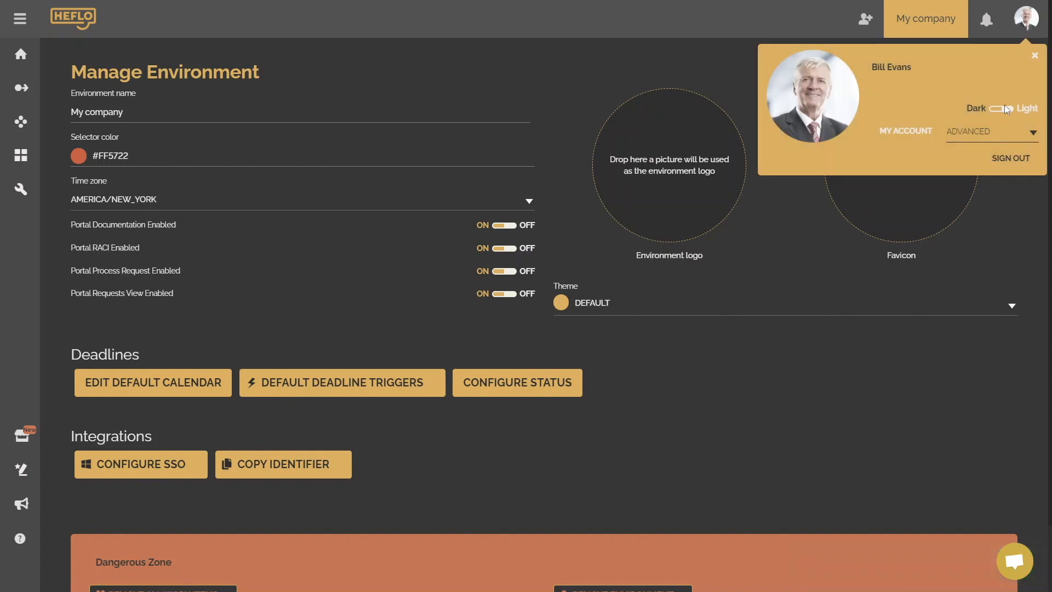
{"action": "left_click", "coordinate": [1005, 110]}
{"action": "left_click", "coordinate": [831, 384]}
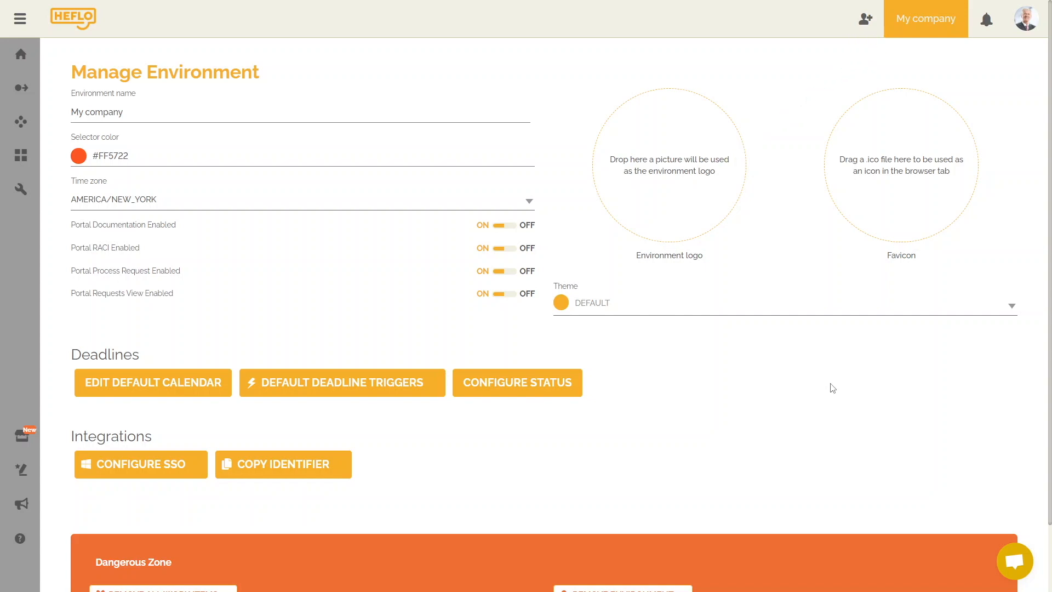
Rename the environment to 'My company - environment official' and show all environments.
{"action": "left_click", "coordinate": [183, 109]}
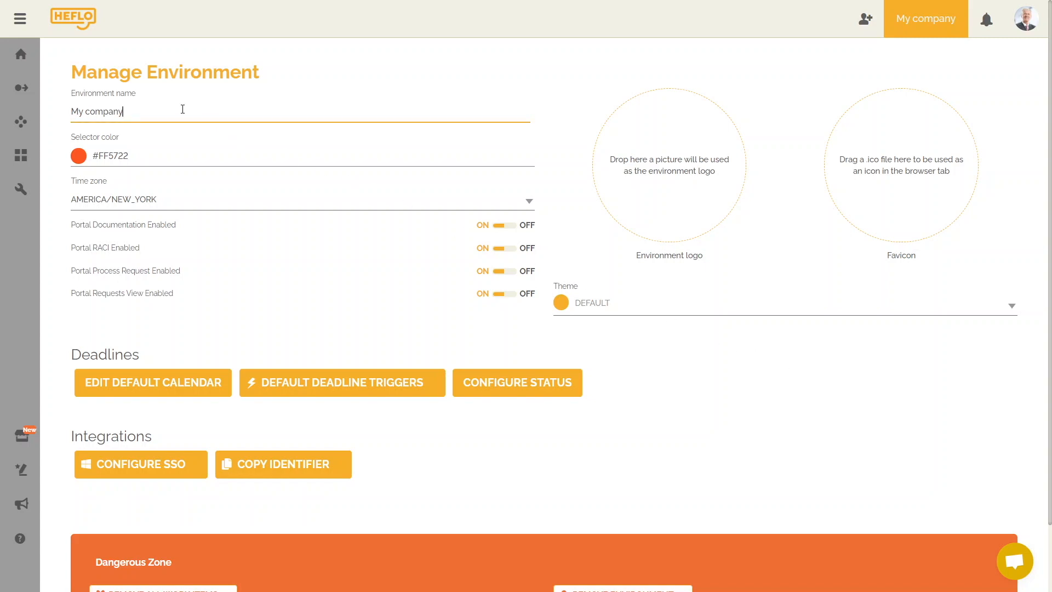
{"action": "type", "text": "- environment offic"}
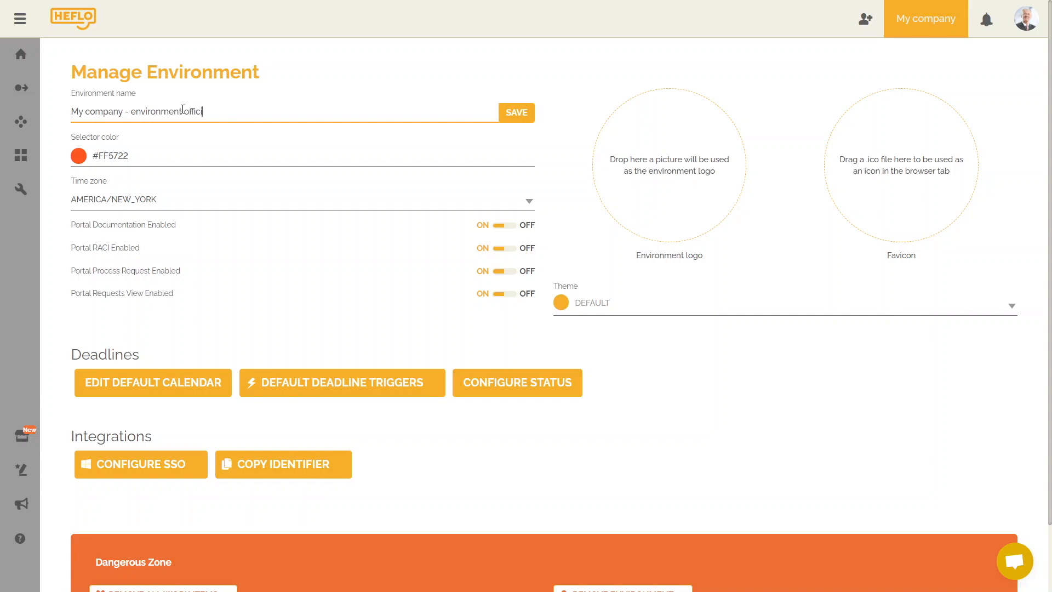
{"action": "type", "text": "ial"}
{"action": "left_click", "coordinate": [511, 115]}
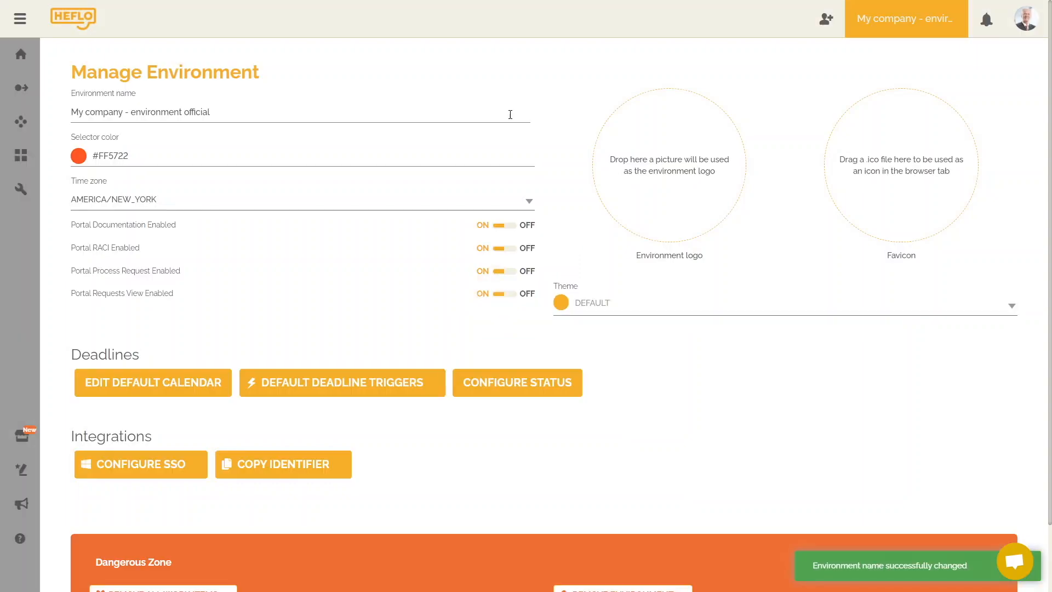
{"action": "left_click", "coordinate": [887, 32]}
{"action": "left_click", "coordinate": [919, 163]}
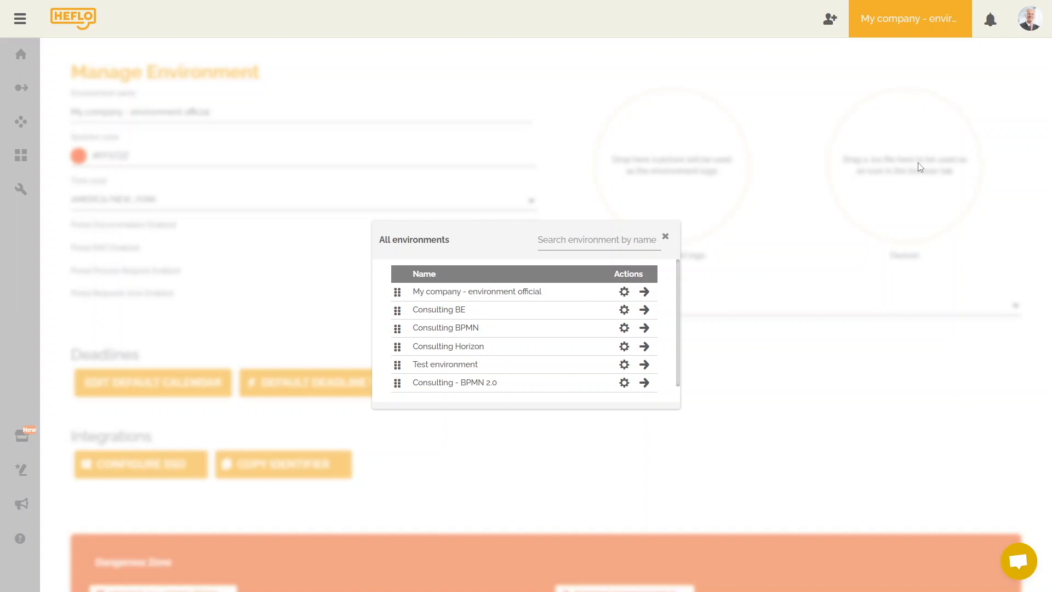
Delete ' - environment official' so the environment name is 'My company' again, and save.
{"action": "left_click", "coordinate": [664, 238]}
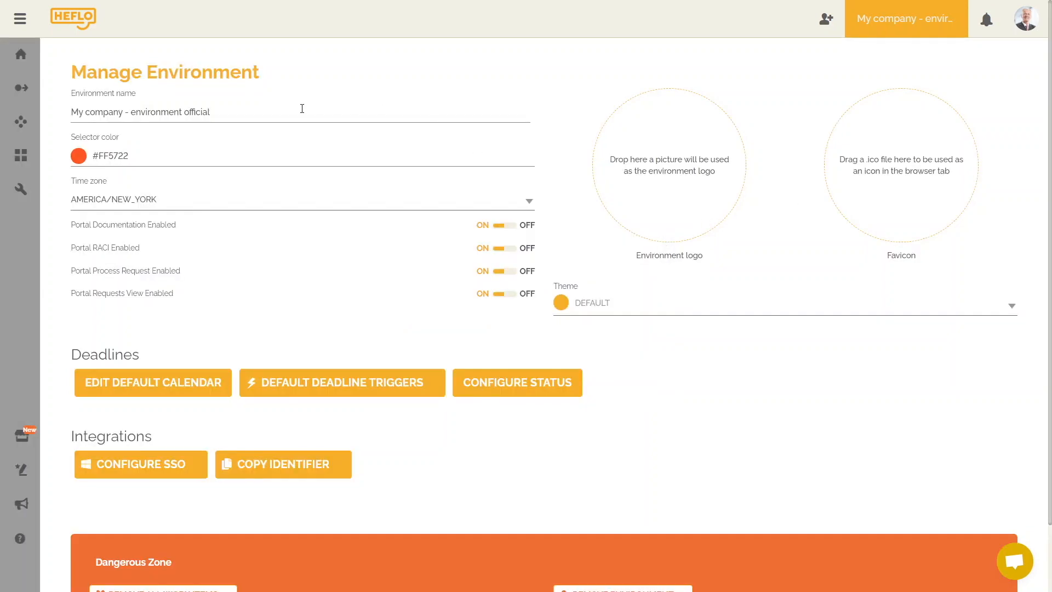
{"action": "left_click_drag", "start_coordinate": [302, 109], "coordinate": [122, 119]}
{"action": "key", "text": "BackSpace"}
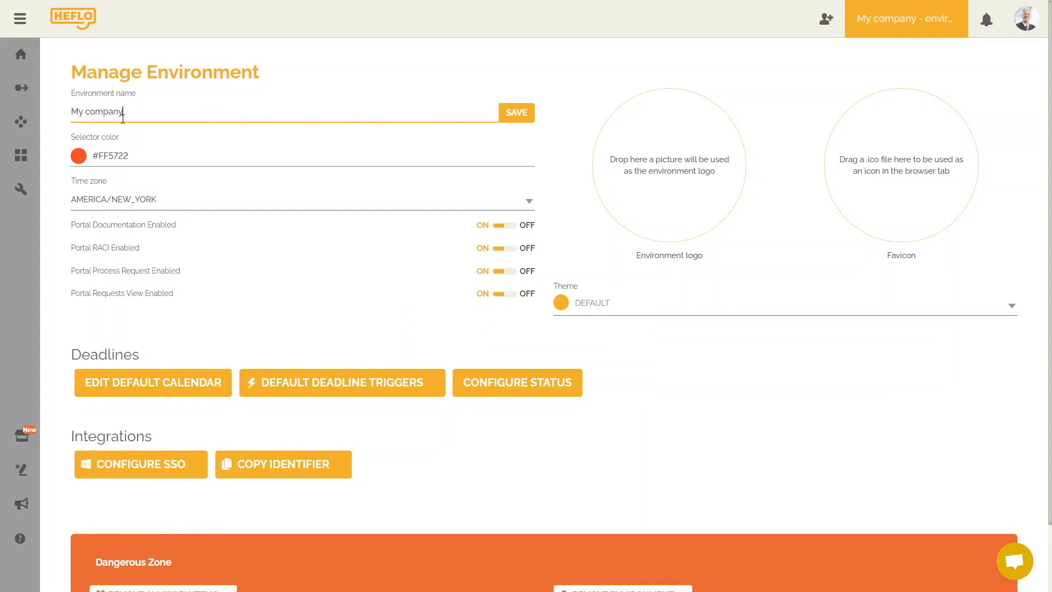
{"action": "left_click", "coordinate": [516, 113]}
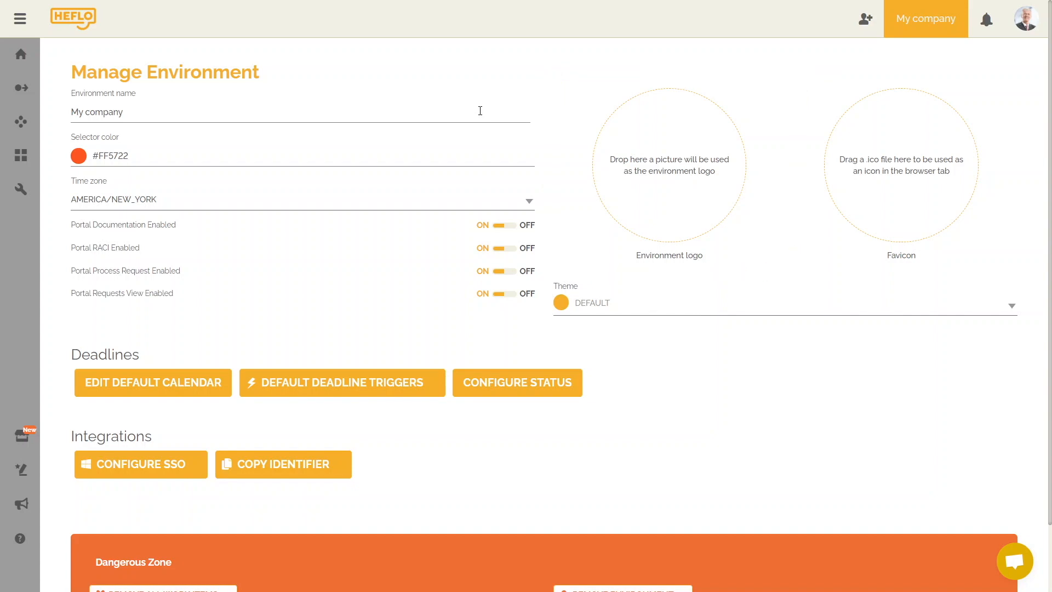
Upload the 'logo my company' image as the environment logo.
{"action": "left_click", "coordinate": [652, 170]}
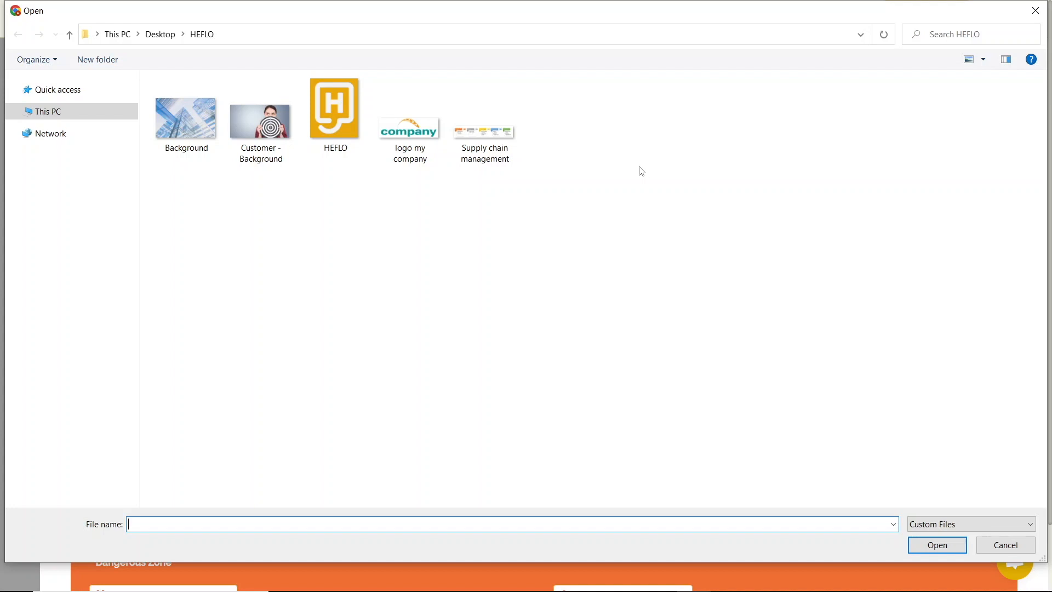
{"action": "double_click", "coordinate": [422, 164]}
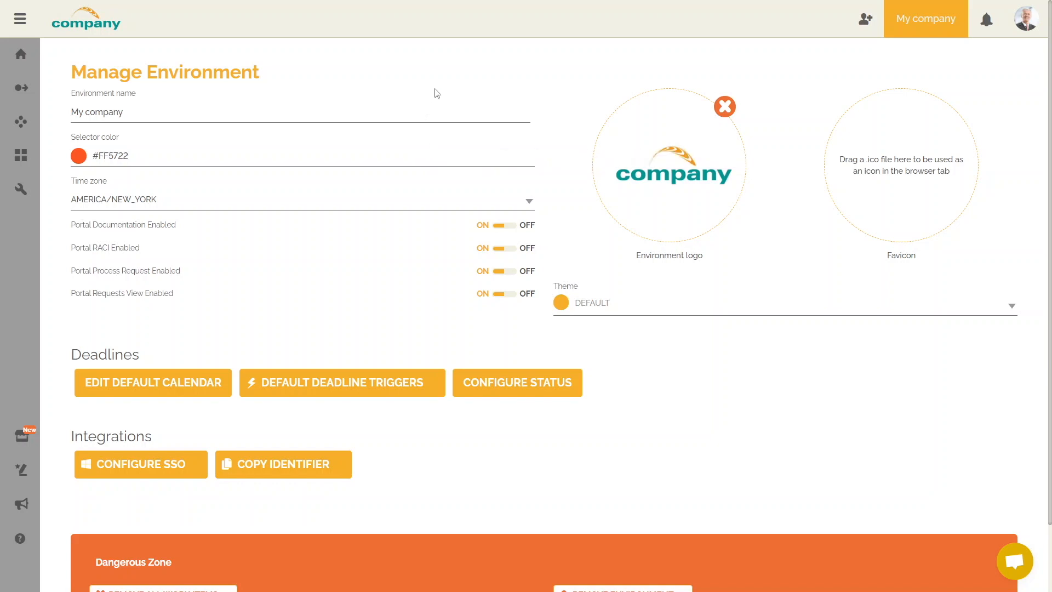
{"action": "left_click", "coordinate": [526, 50]}
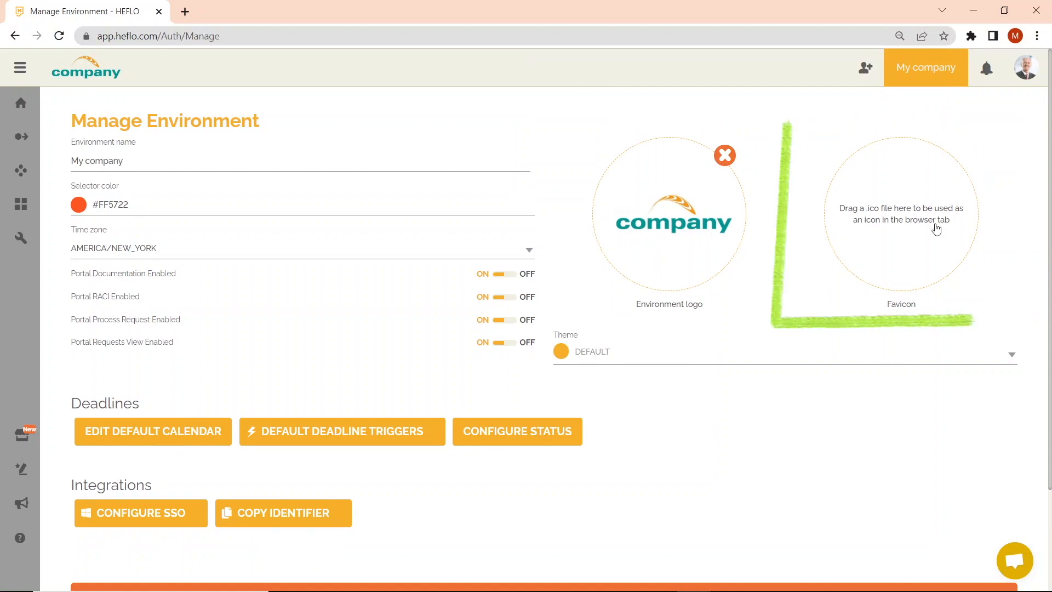
Upload the logo_fav file as the environment's favicon.
{"action": "left_click", "coordinate": [922, 233]}
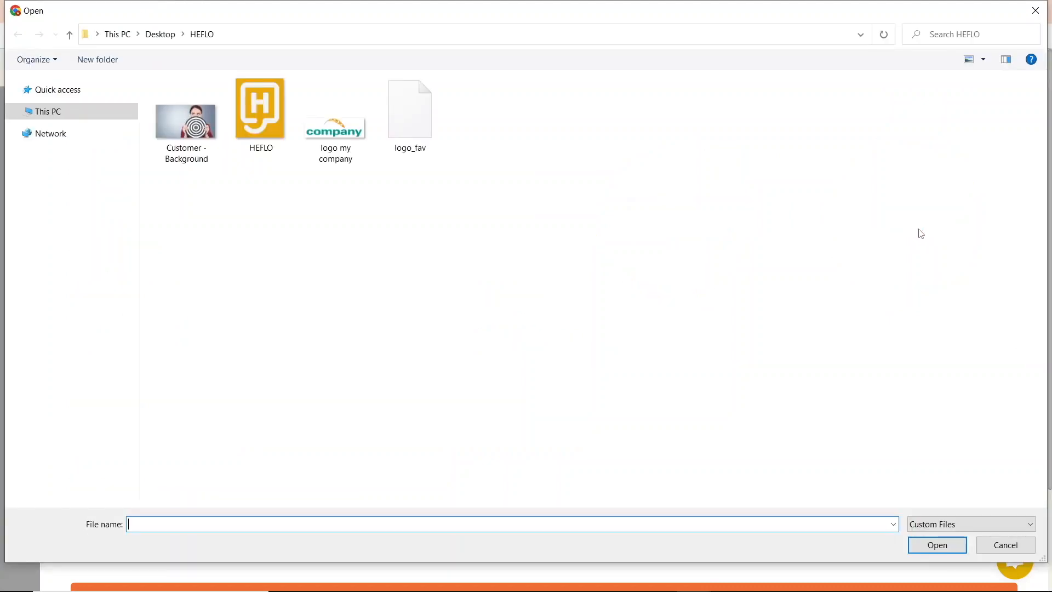
{"action": "double_click", "coordinate": [426, 154]}
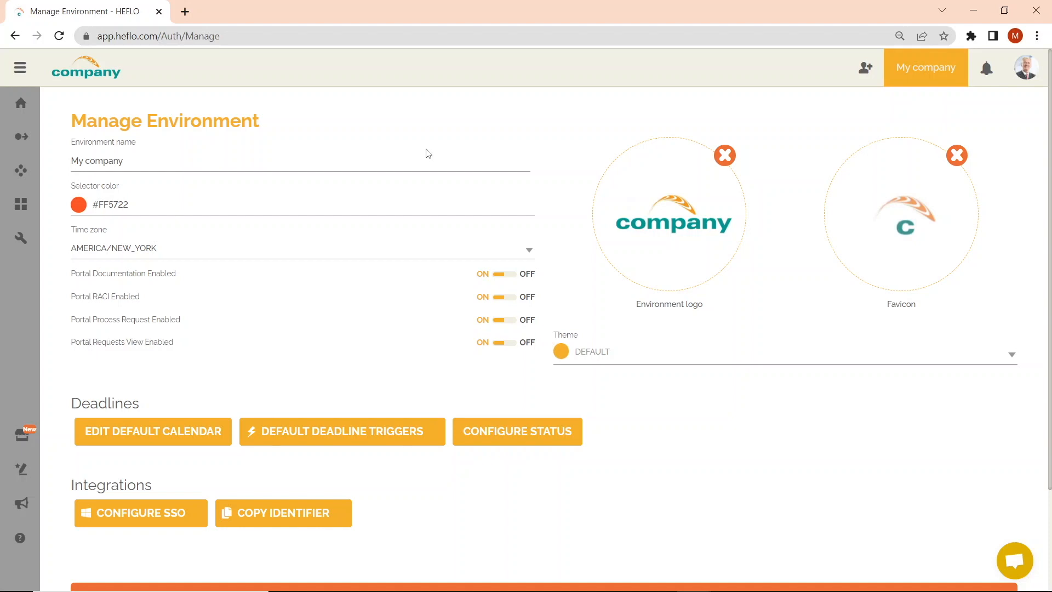
{"action": "key", "text": "F11"}
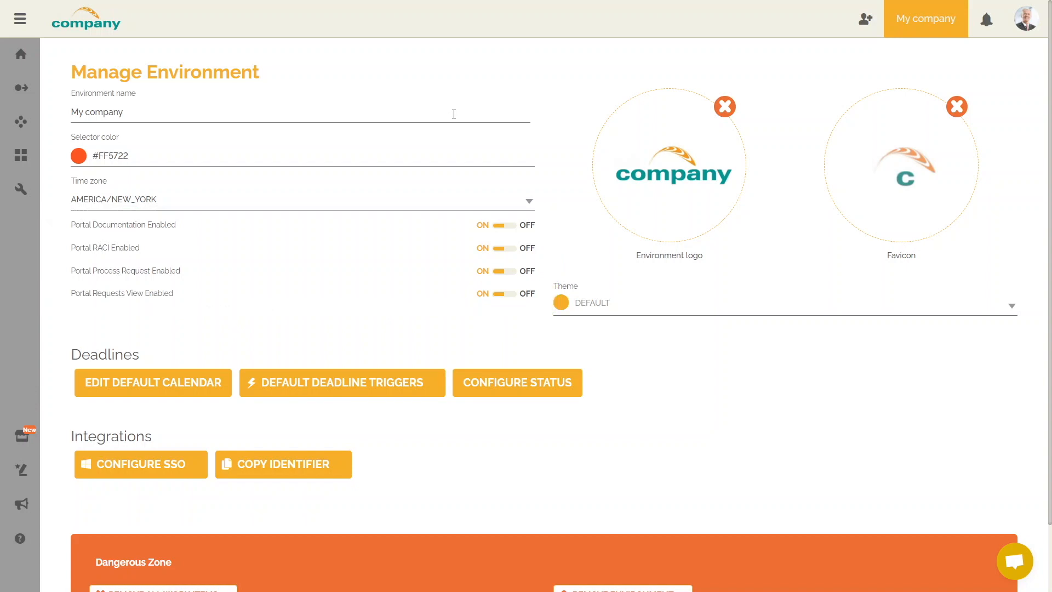
Preview the portal, then switch Portal RACI and Portal Documentation off and recheck it.
{"action": "left_click", "coordinate": [31, 126]}
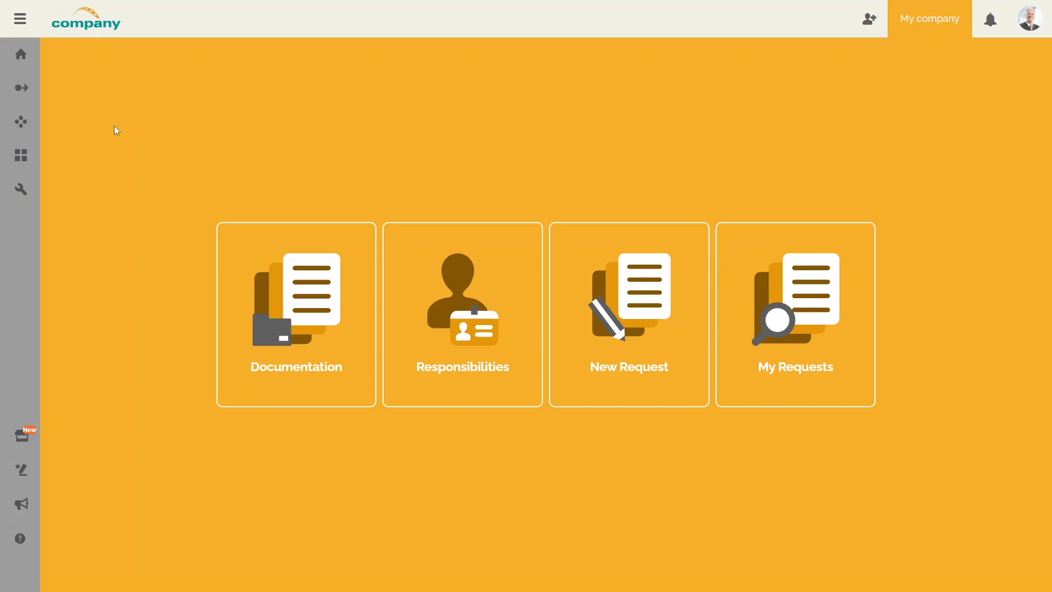
{"action": "mouse_move", "coordinate": [17, 195]}
{"action": "left_click", "coordinate": [62, 194]}
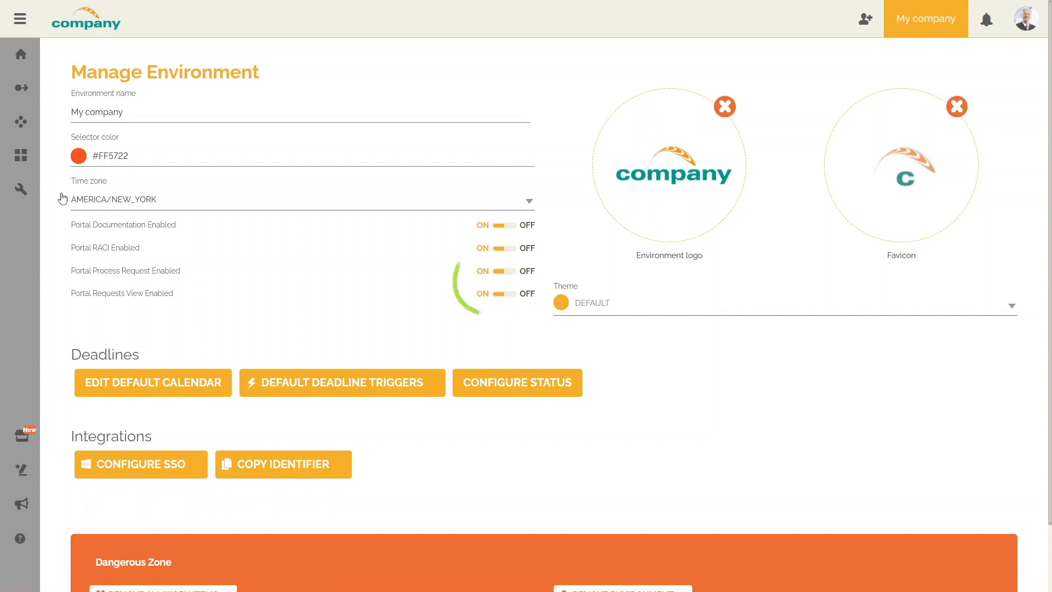
{"action": "left_click", "coordinate": [497, 250]}
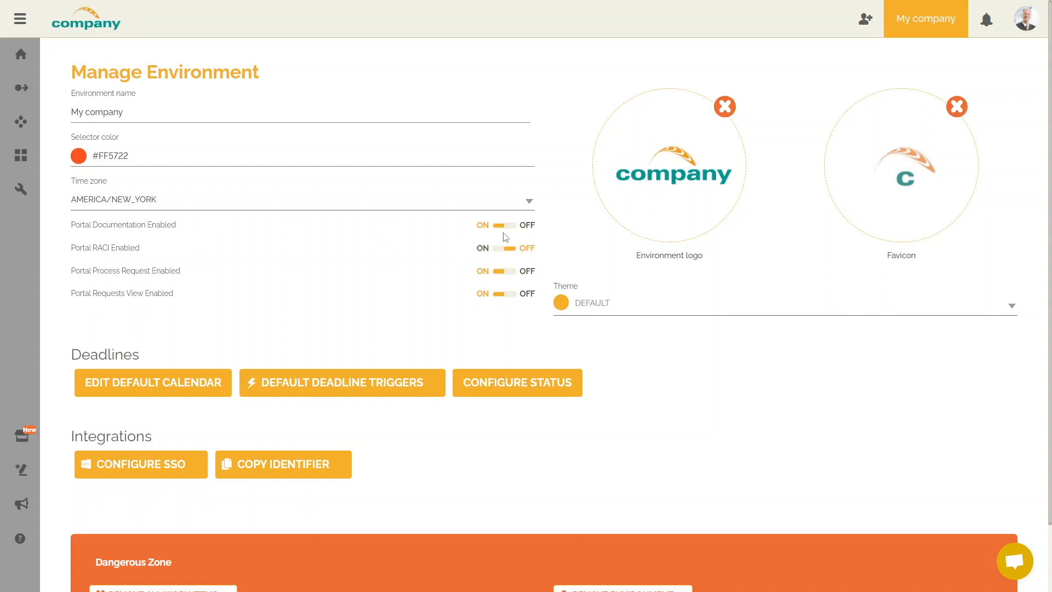
{"action": "left_click", "coordinate": [503, 227]}
{"action": "left_click", "coordinate": [29, 127]}
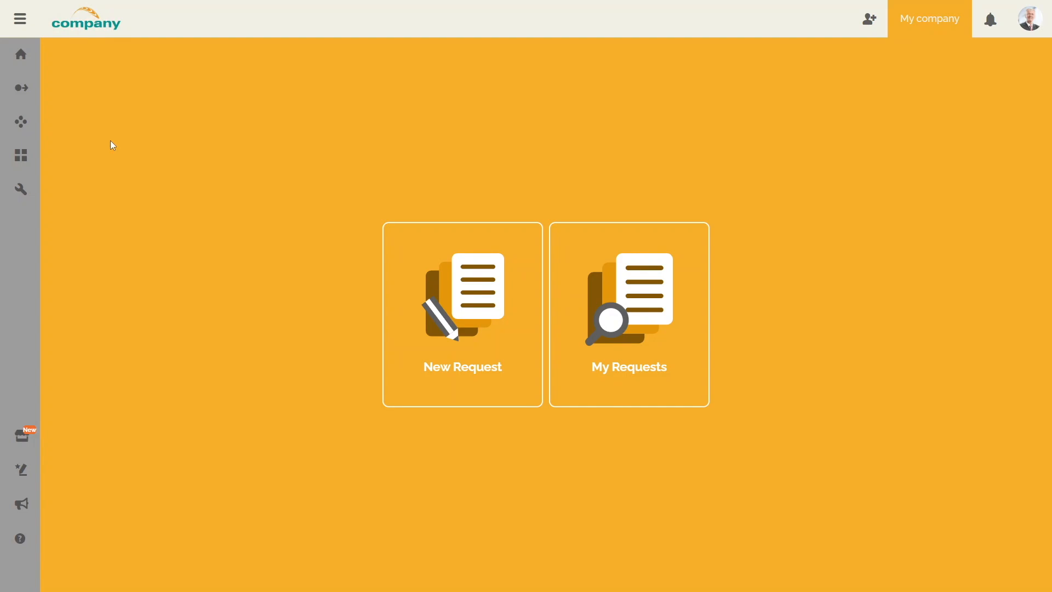
Turn Portal Documentation and RACI on, and Process Request and Requests View off.
{"action": "left_click", "coordinate": [21, 190]}
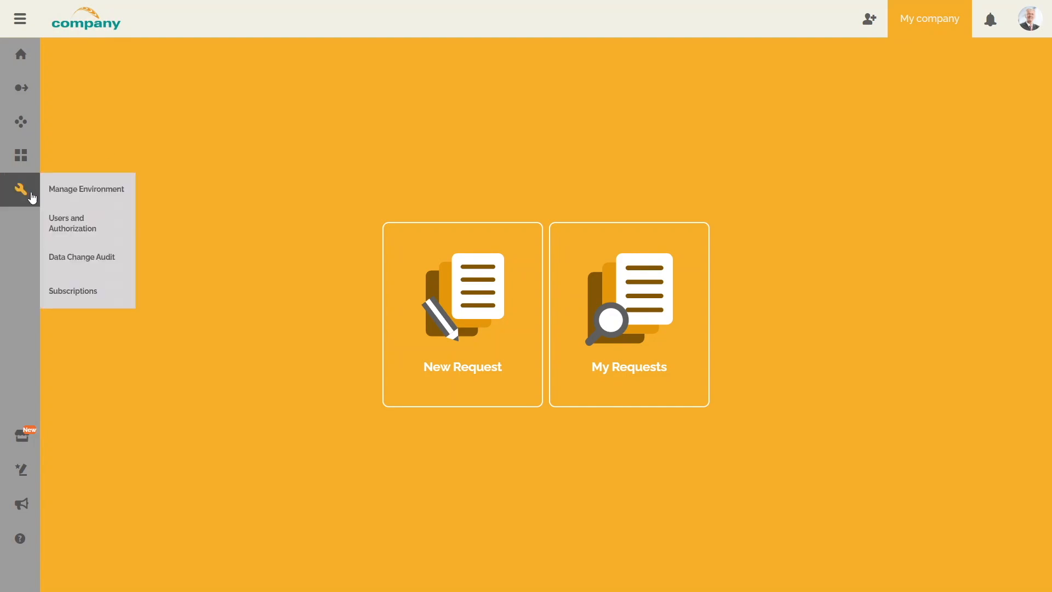
{"action": "left_click", "coordinate": [69, 194]}
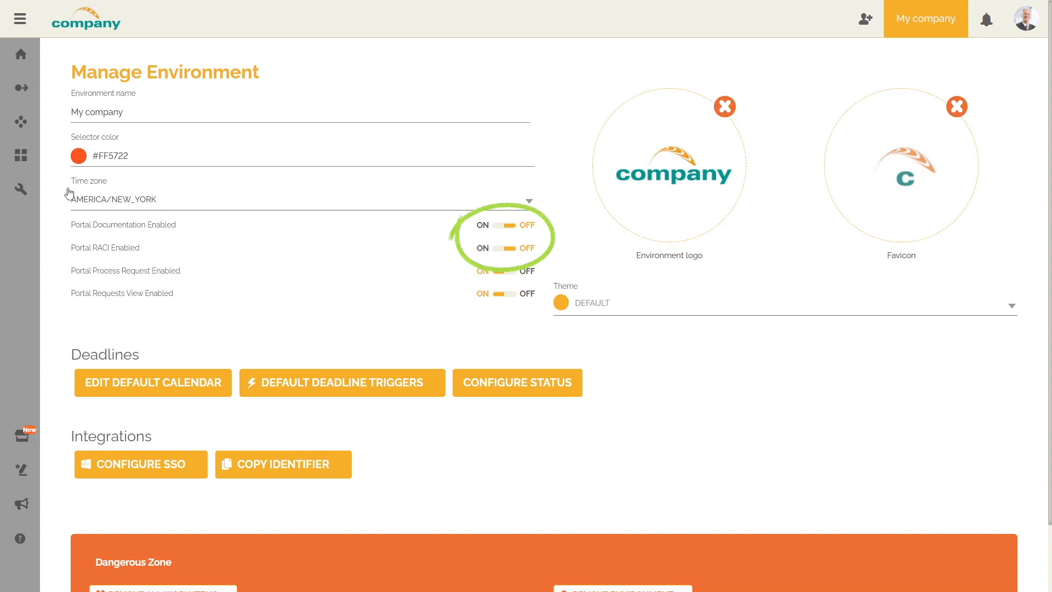
{"action": "left_click", "coordinate": [500, 272]}
{"action": "left_click", "coordinate": [502, 294]}
{"action": "left_click", "coordinate": [498, 249]}
{"action": "left_click", "coordinate": [501, 225]}
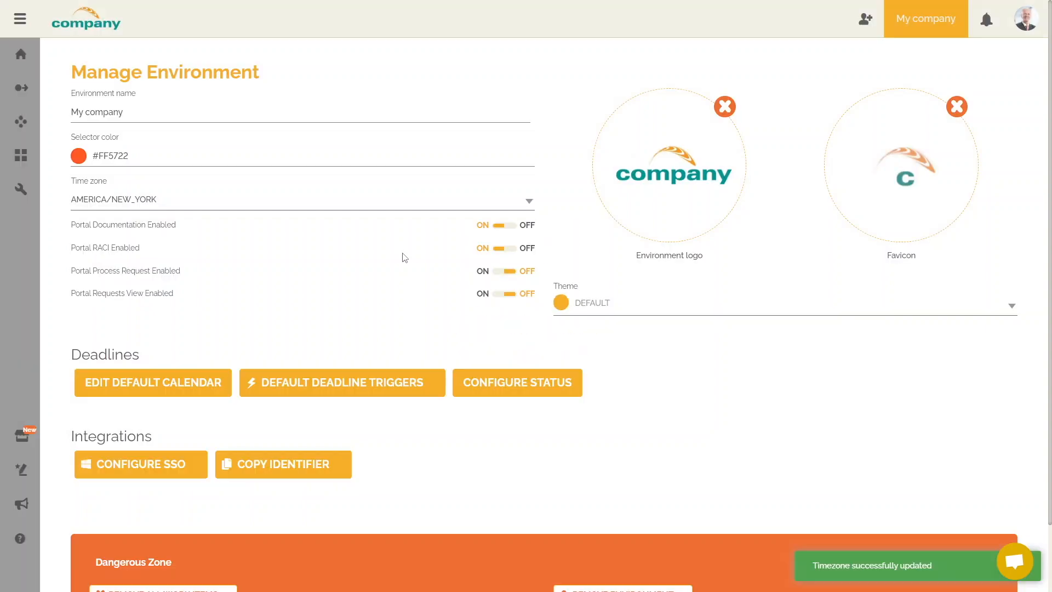
Preview the portal with Documentation and Responsibilities only, then return to Manage Environment.
{"action": "left_click", "coordinate": [26, 129]}
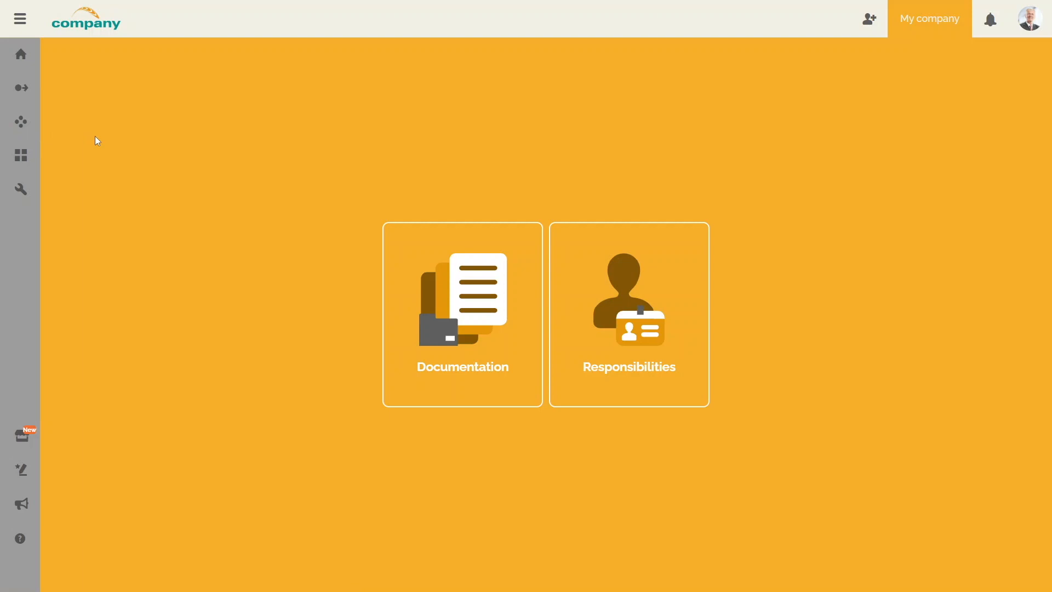
{"action": "mouse_move", "coordinate": [25, 189]}
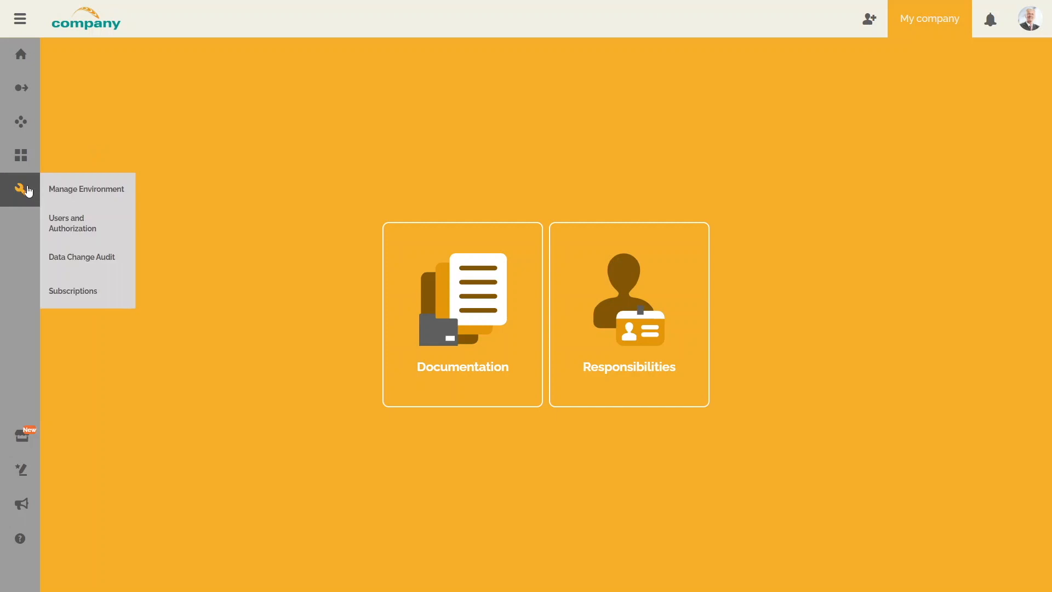
{"action": "left_click", "coordinate": [89, 190]}
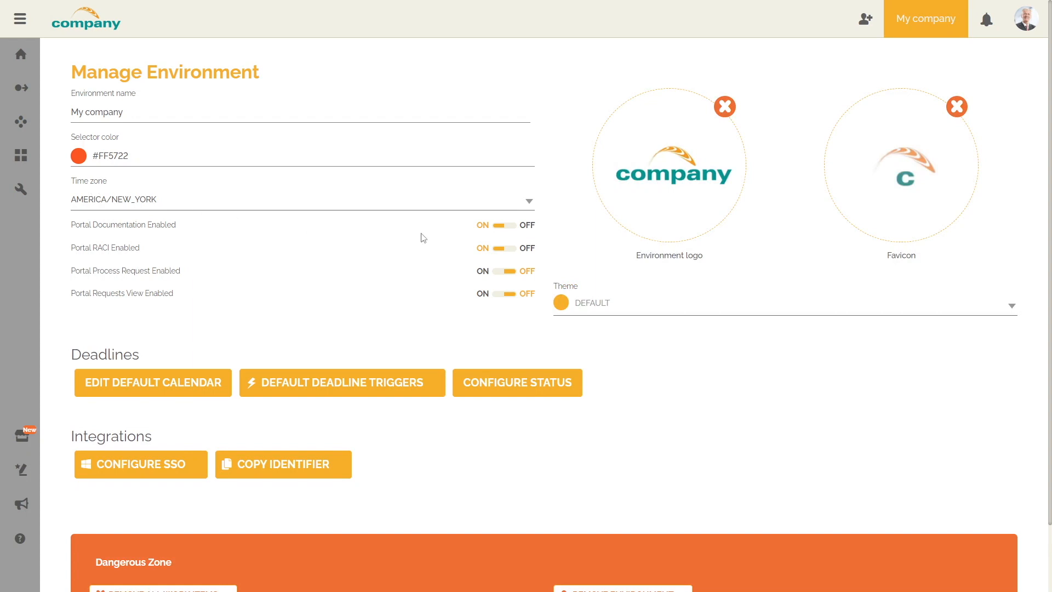
Switch Portal RACI off and preview the portal with only Documentation enabled.
{"action": "left_click", "coordinate": [500, 249]}
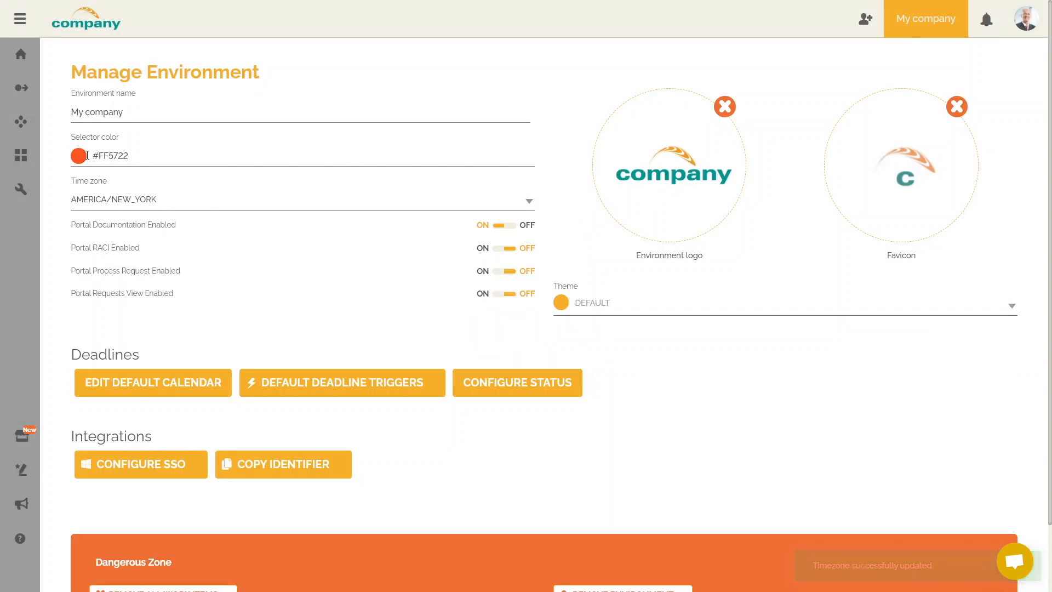
{"action": "left_click", "coordinate": [18, 125]}
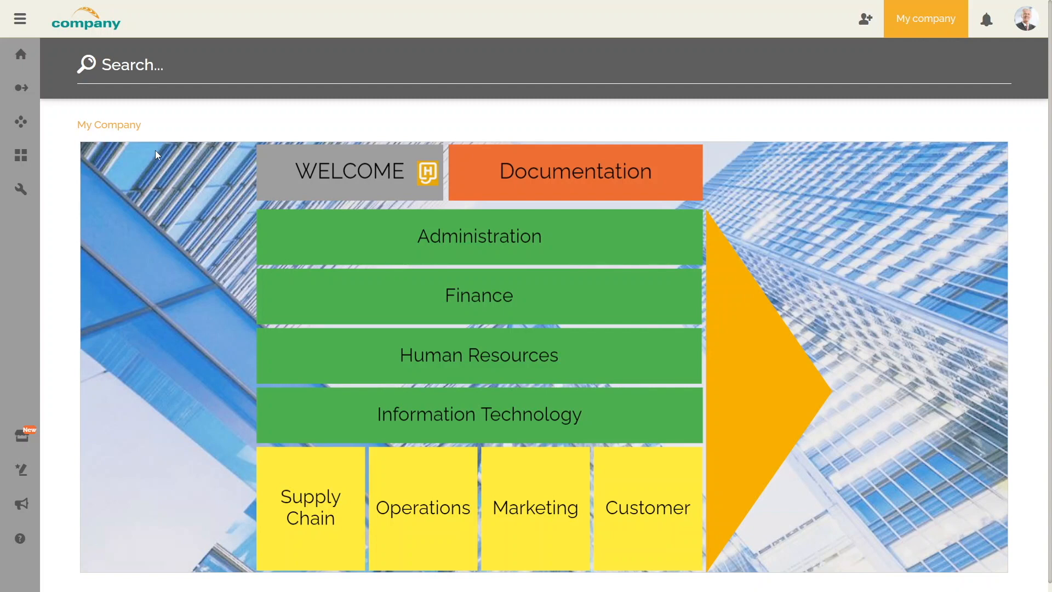
{"action": "mouse_move", "coordinate": [34, 192]}
{"action": "left_click", "coordinate": [71, 191]}
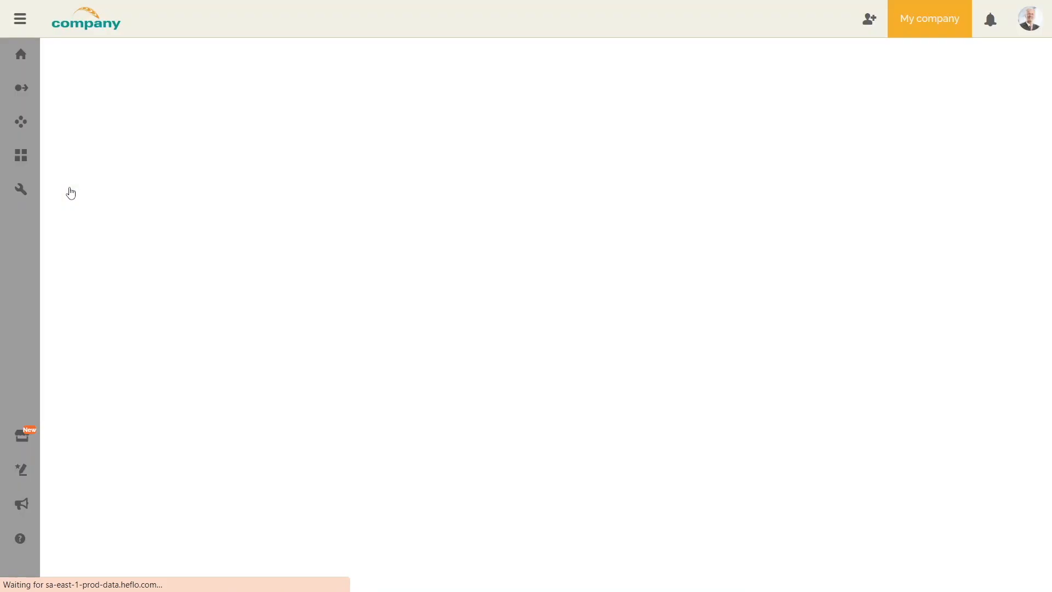
Turn Portal RACI, Process Request and Requests View back on.
{"action": "left_click", "coordinate": [503, 249]}
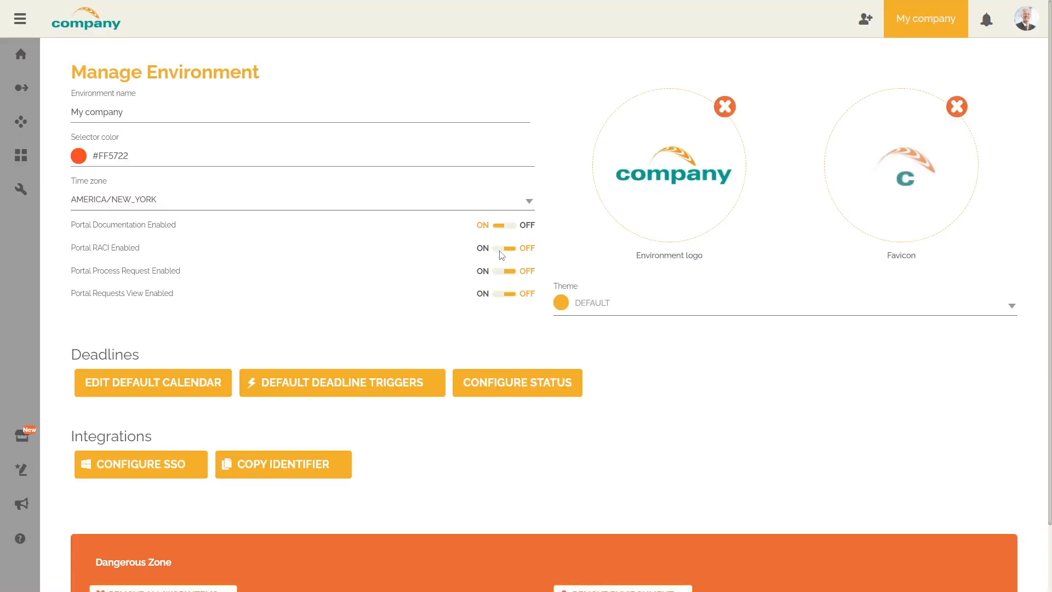
{"action": "left_click", "coordinate": [502, 272]}
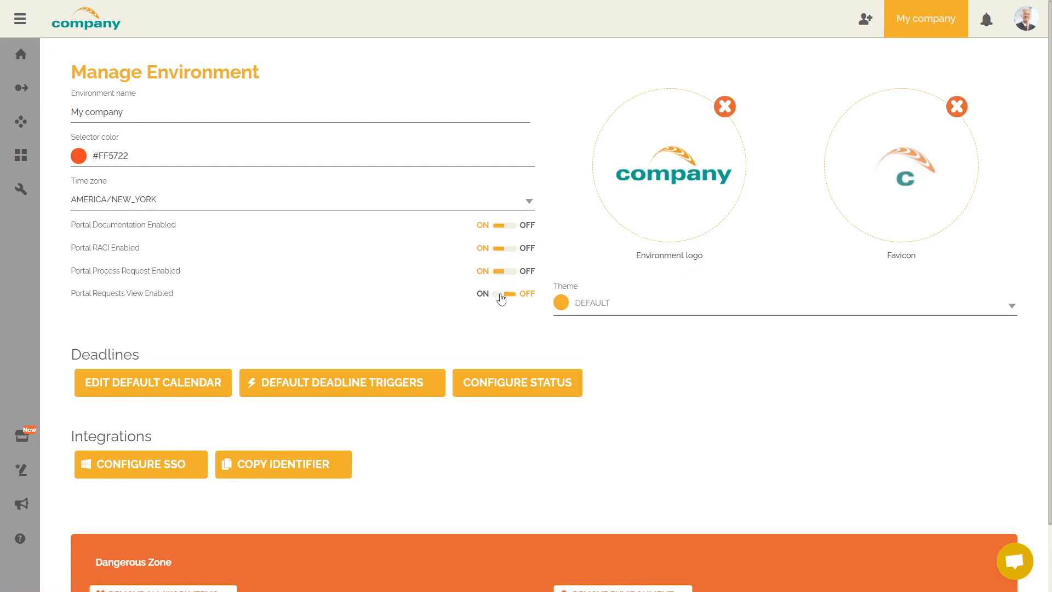
{"action": "left_click", "coordinate": [502, 295]}
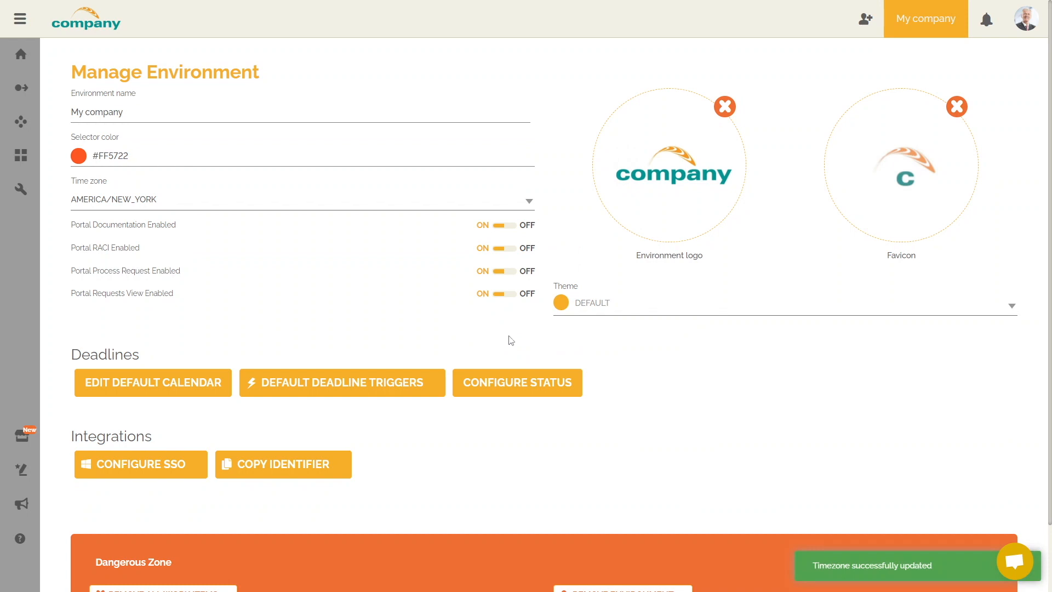
Leave the time zone at AMERICA/NEW_YORK and open Configure SSO, showing SAML authentication settings.
{"action": "left_click", "coordinate": [514, 206]}
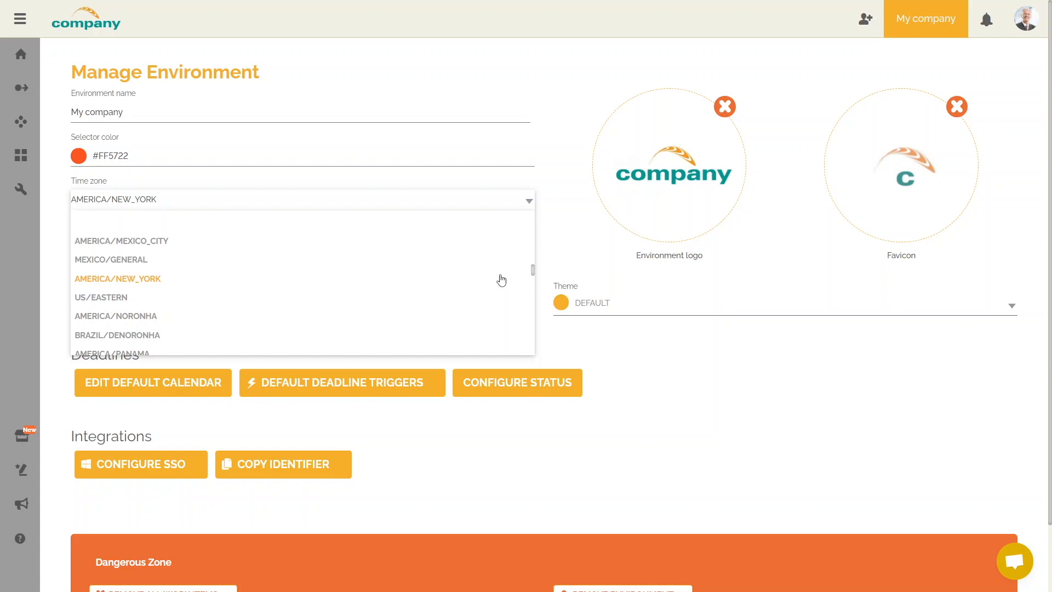
{"action": "left_click", "coordinate": [530, 203]}
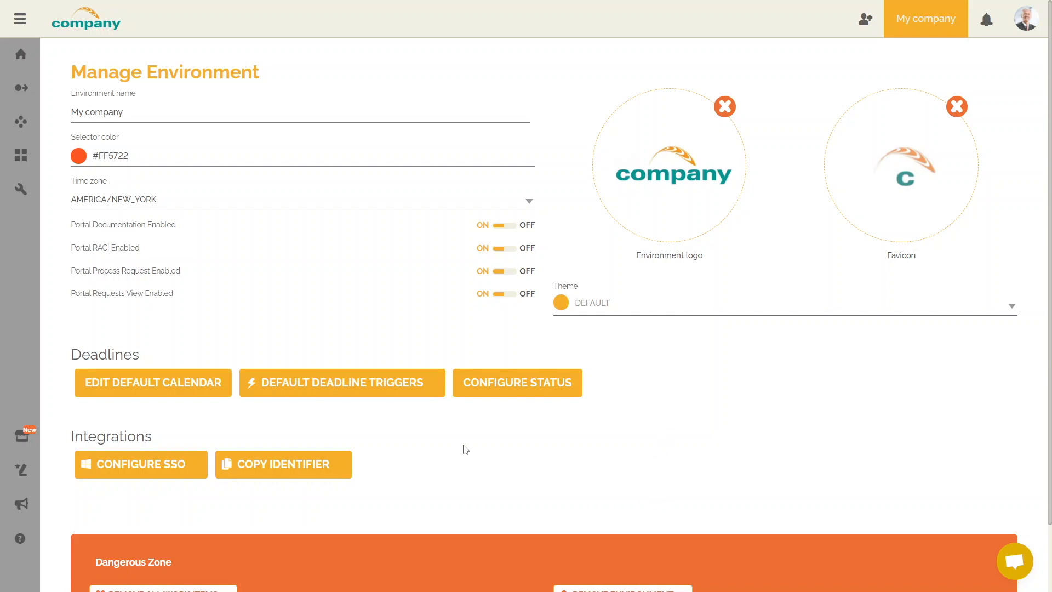
{"action": "left_click", "coordinate": [187, 463]}
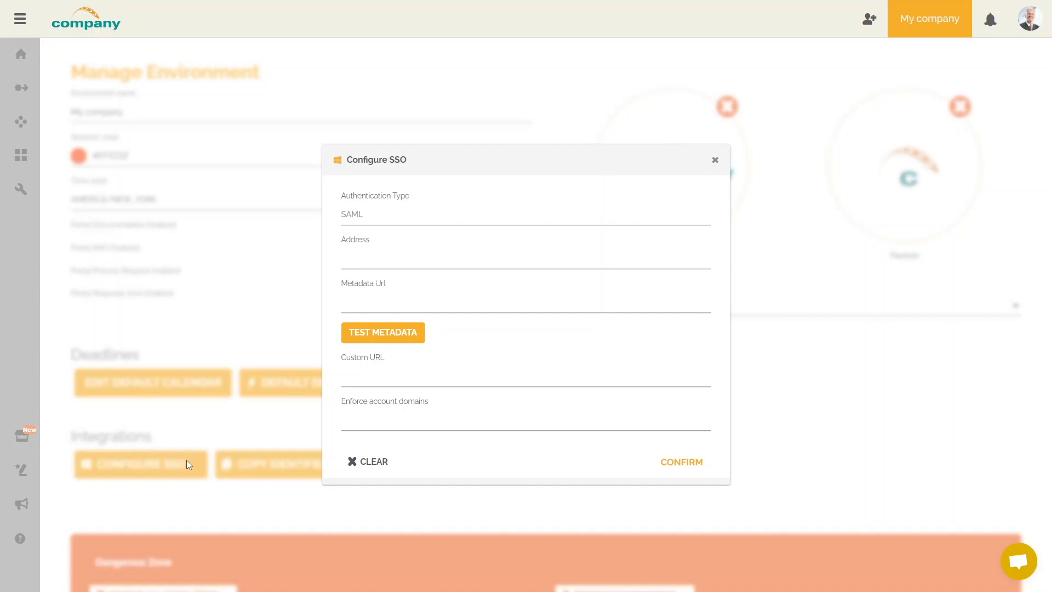
Close the SSO dialog unchanged, copy the environment identifier, and scroll to the Dangerous Zone.
{"action": "left_click", "coordinate": [715, 160]}
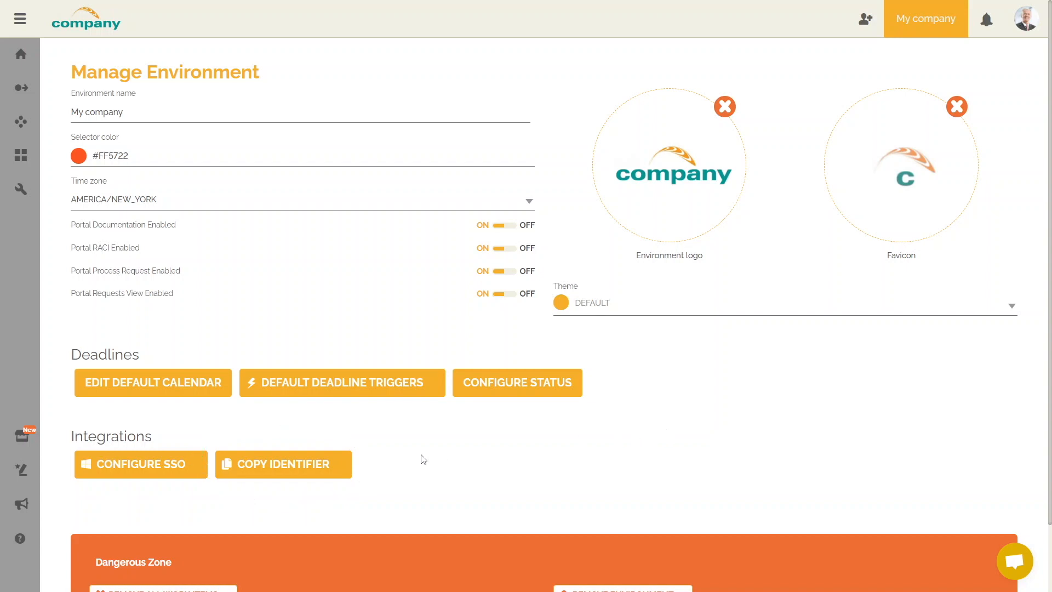
{"action": "left_click", "coordinate": [345, 465]}
{"action": "left_click", "coordinate": [1001, 562]}
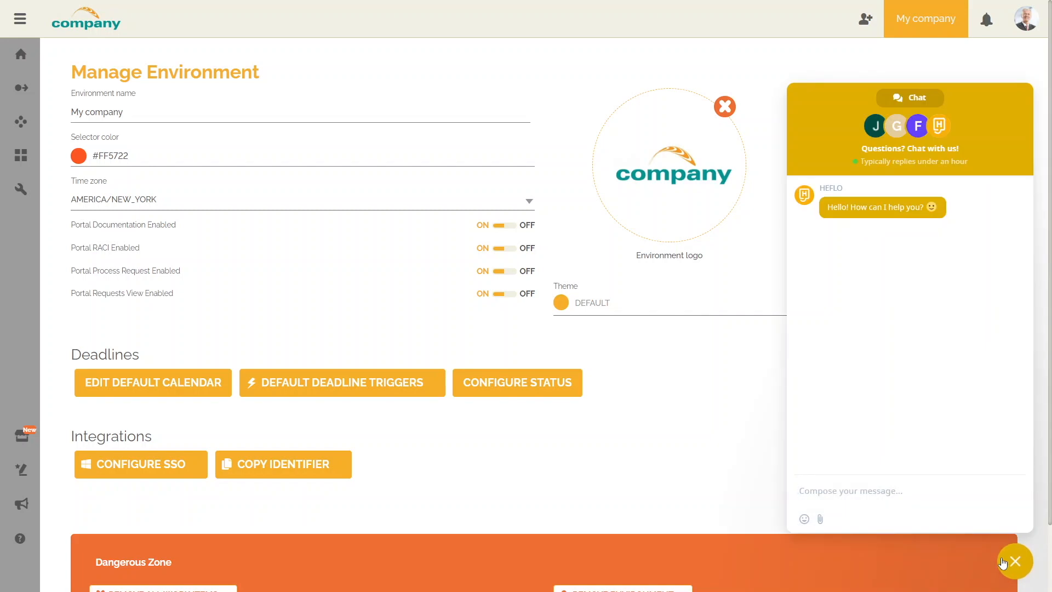
{"action": "left_click", "coordinate": [1002, 562]}
{"action": "scroll", "coordinate": [690, 458], "scroll_direction": "down", "scroll_amount": 2}
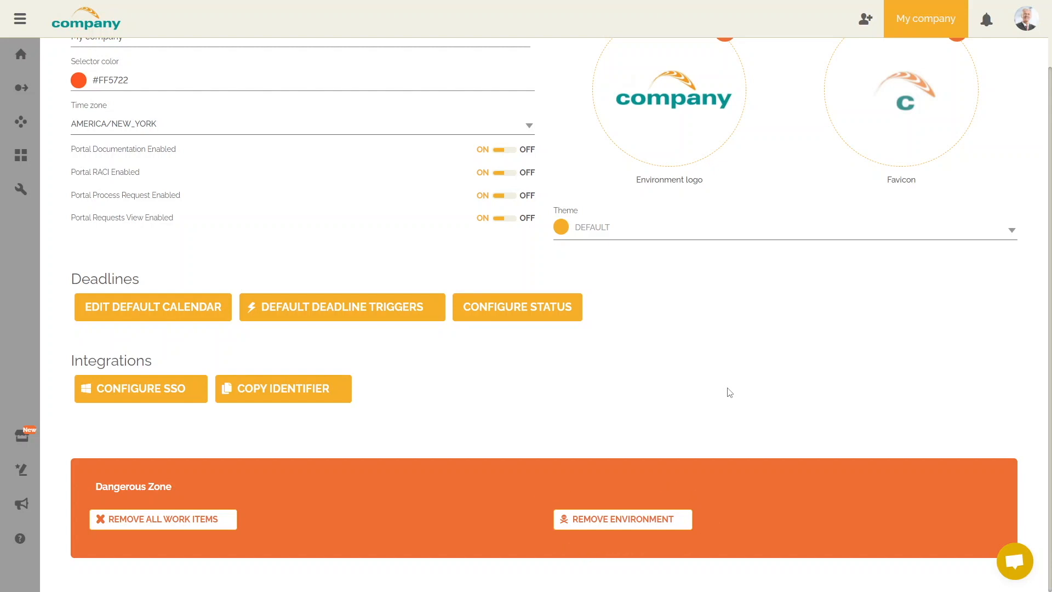
{"action": "left_click", "coordinate": [657, 521]}
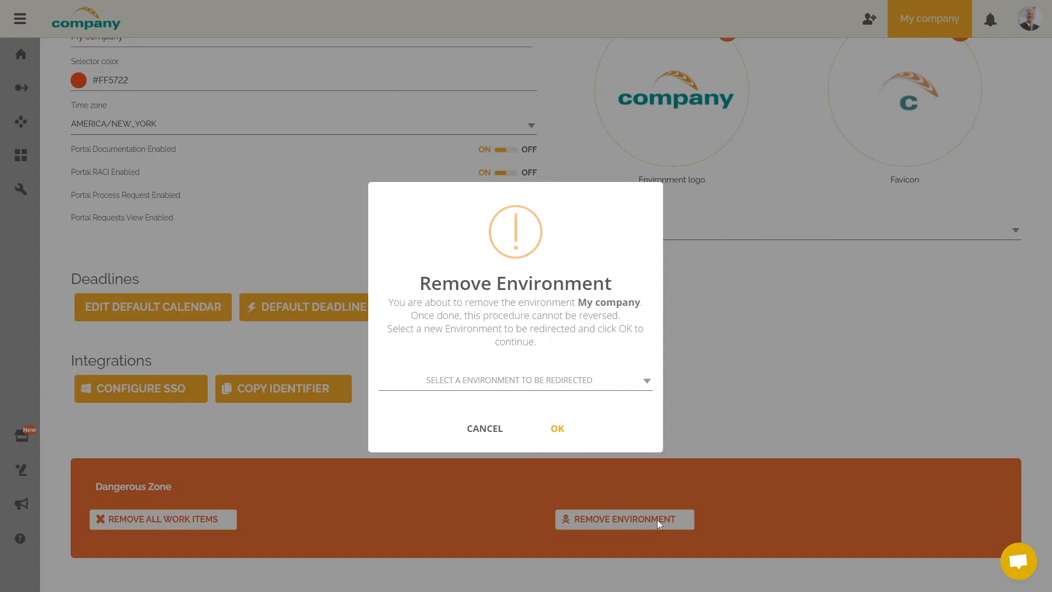
{"action": "left_click", "coordinate": [648, 380]}
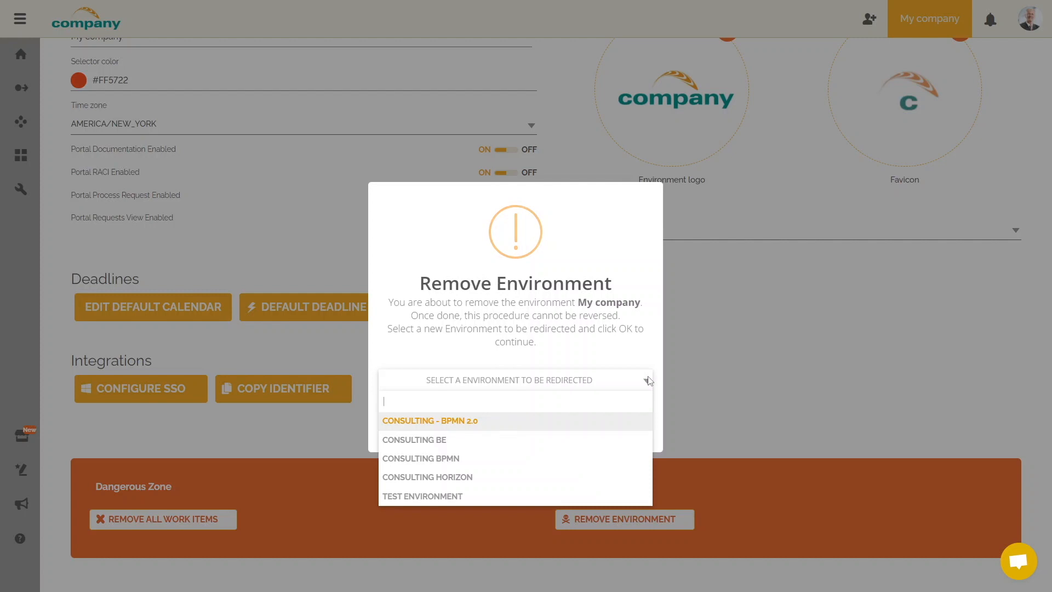
{"action": "left_click", "coordinate": [648, 380]}
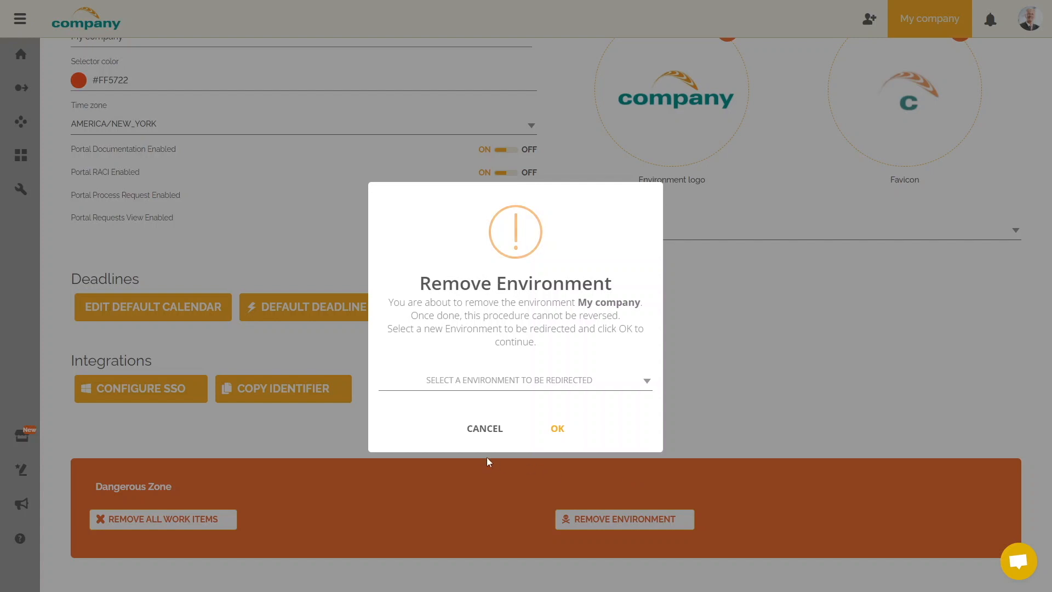
{"action": "left_click", "coordinate": [480, 437]}
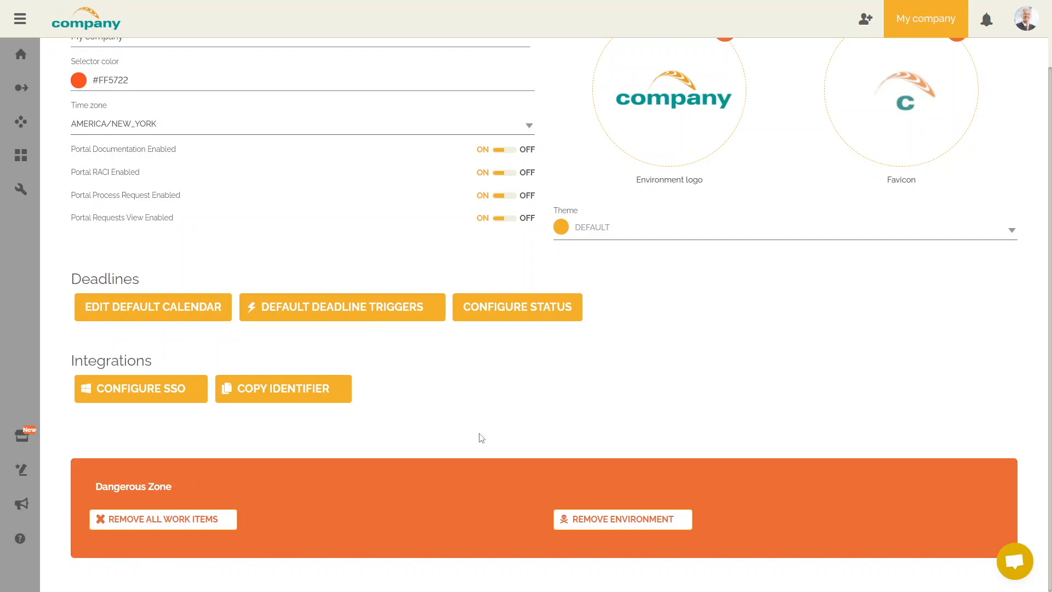
{"action": "left_click", "coordinate": [226, 518]}
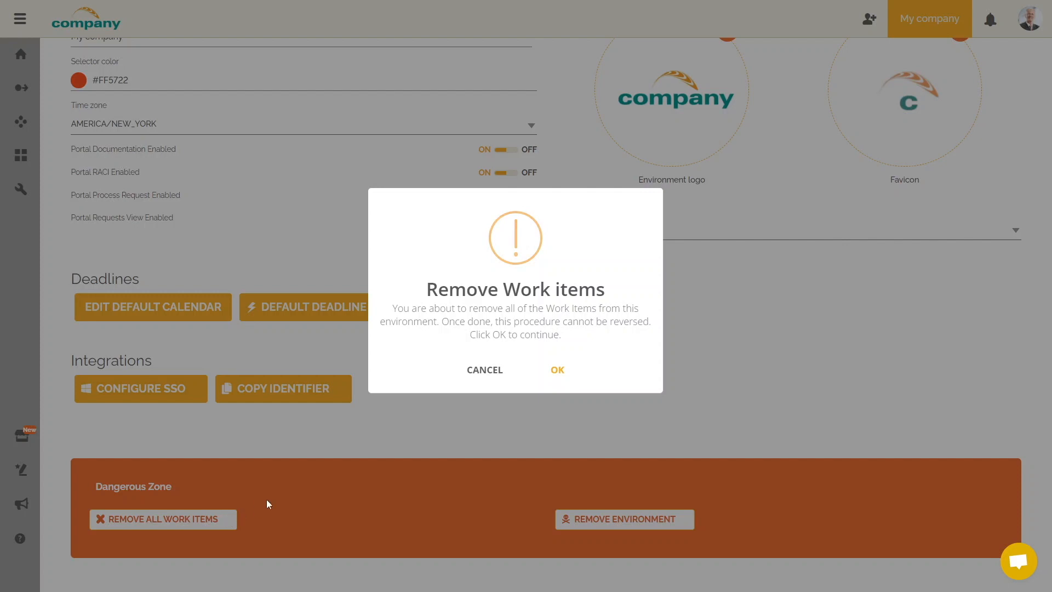
{"action": "left_click", "coordinate": [498, 384]}
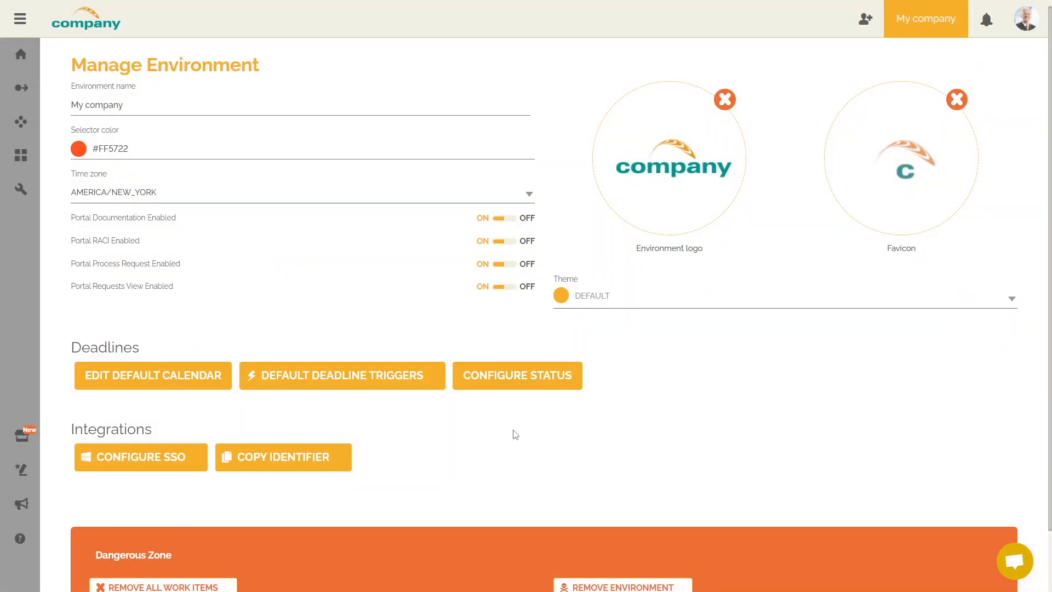
Go to Users and Authorization, view the Roles tab, then list the two active User Sessions.
{"action": "mouse_move", "coordinate": [21, 189]}
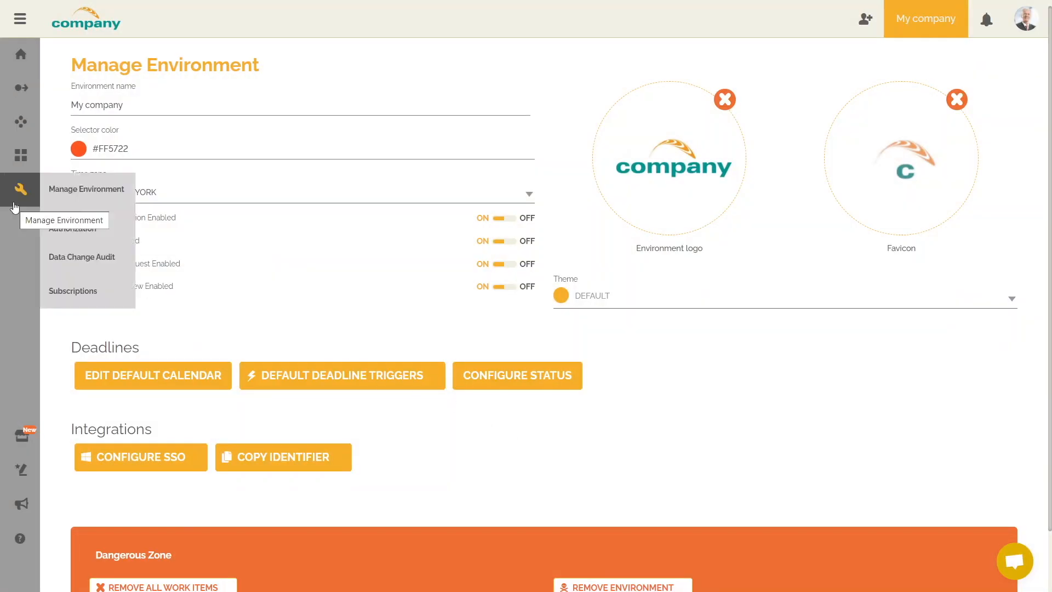
{"action": "left_click", "coordinate": [82, 237]}
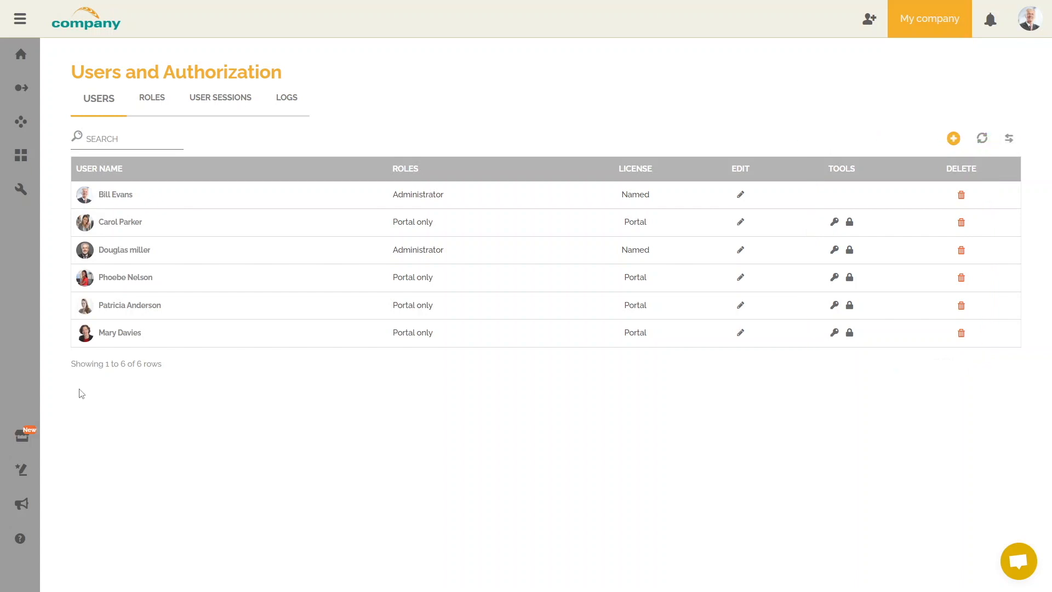
{"action": "left_click", "coordinate": [168, 102]}
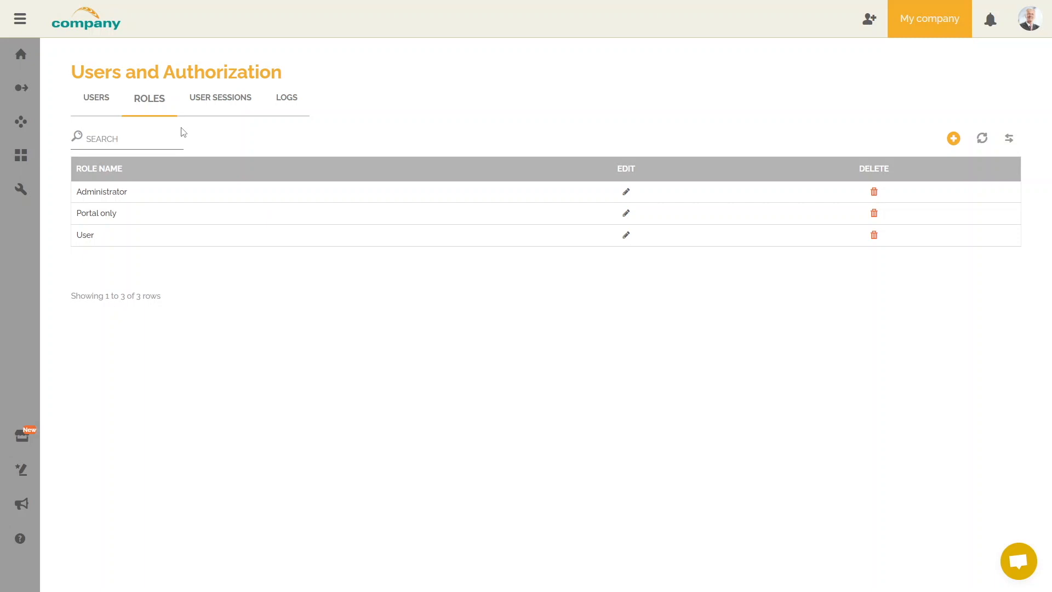
{"action": "left_click", "coordinate": [215, 106]}
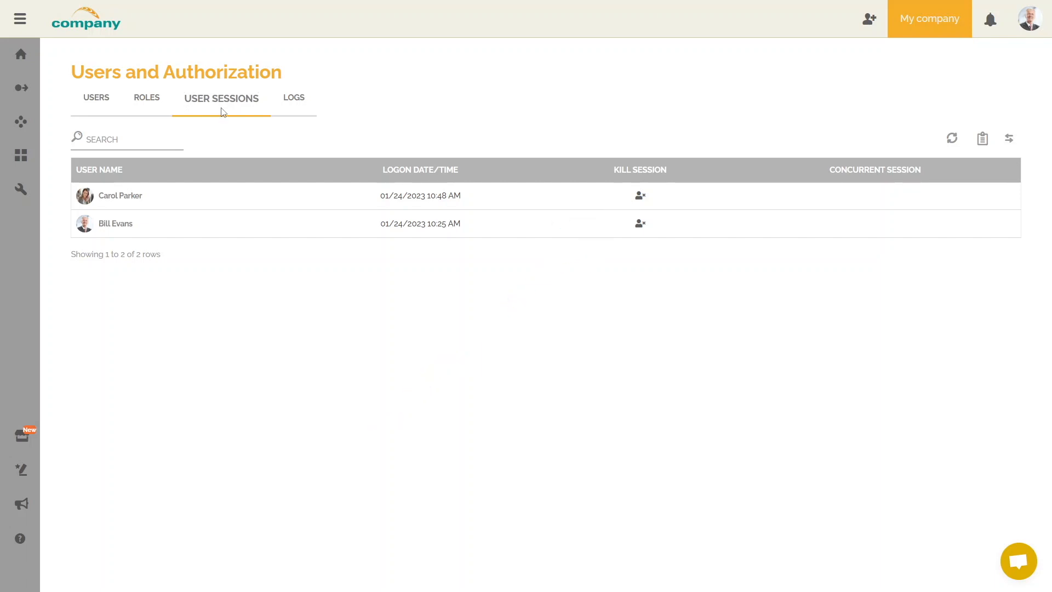
Kill the first listed user session, confirm it, and view the Logs showing two User update entries.
{"action": "left_click", "coordinate": [641, 197]}
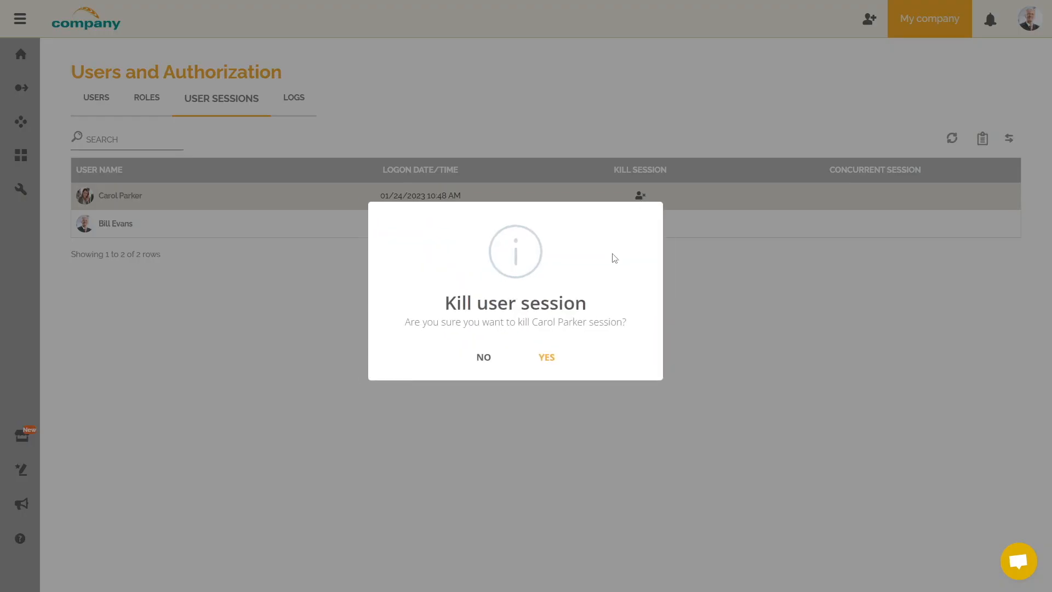
{"action": "left_click", "coordinate": [557, 362]}
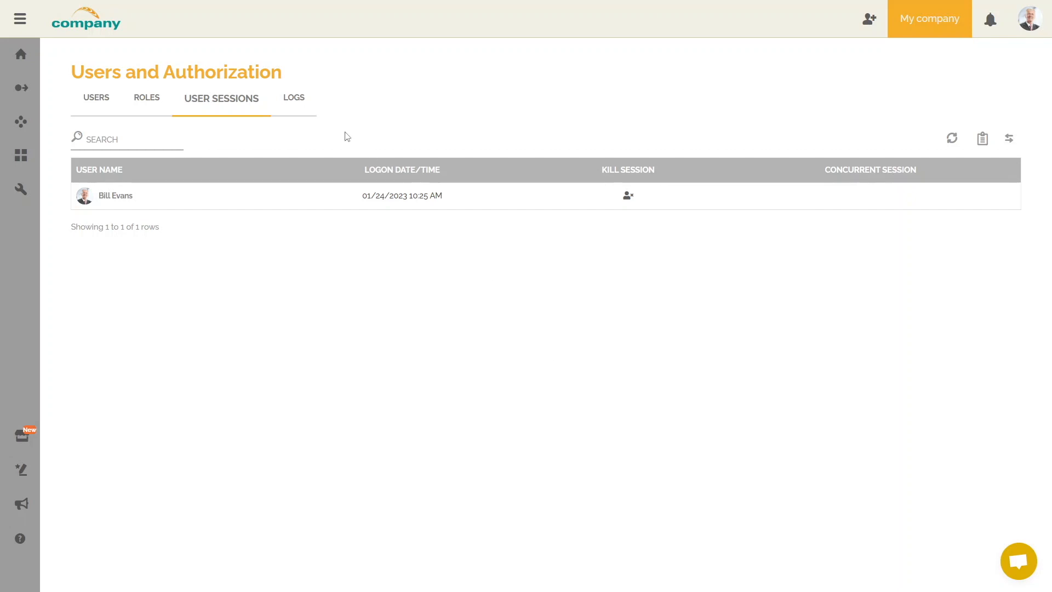
{"action": "left_click", "coordinate": [304, 106]}
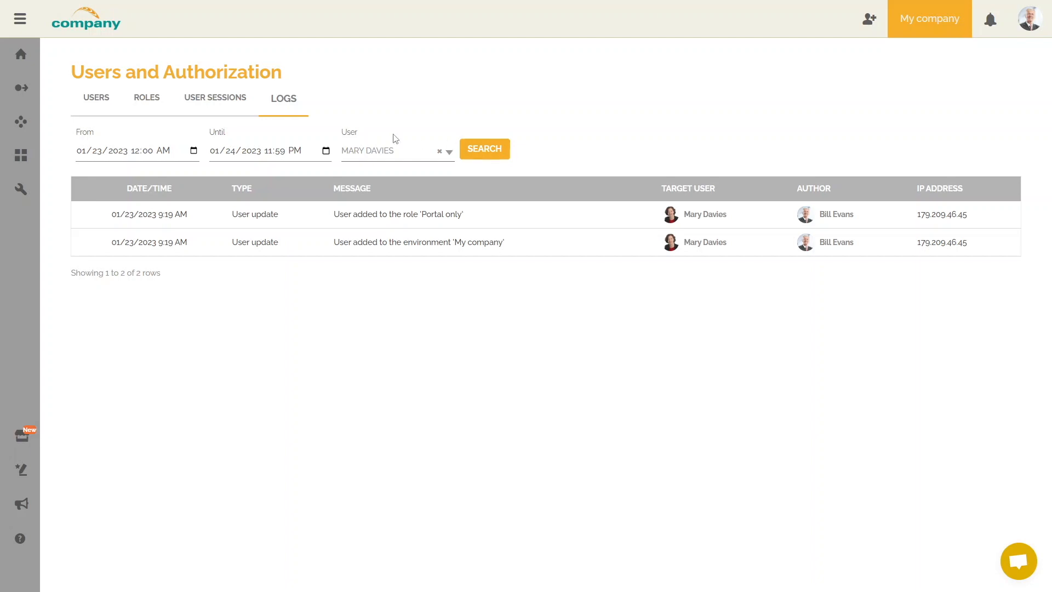
From the Roles tab, create a new role and choose Select Processes for its permissions.
{"action": "left_click", "coordinate": [154, 103]}
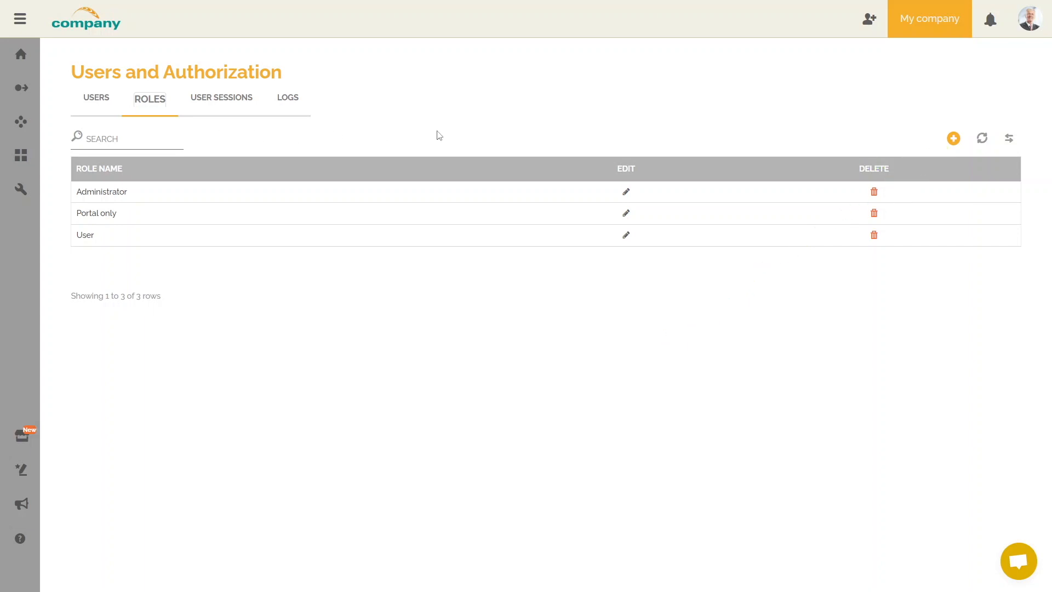
{"action": "left_click", "coordinate": [954, 139]}
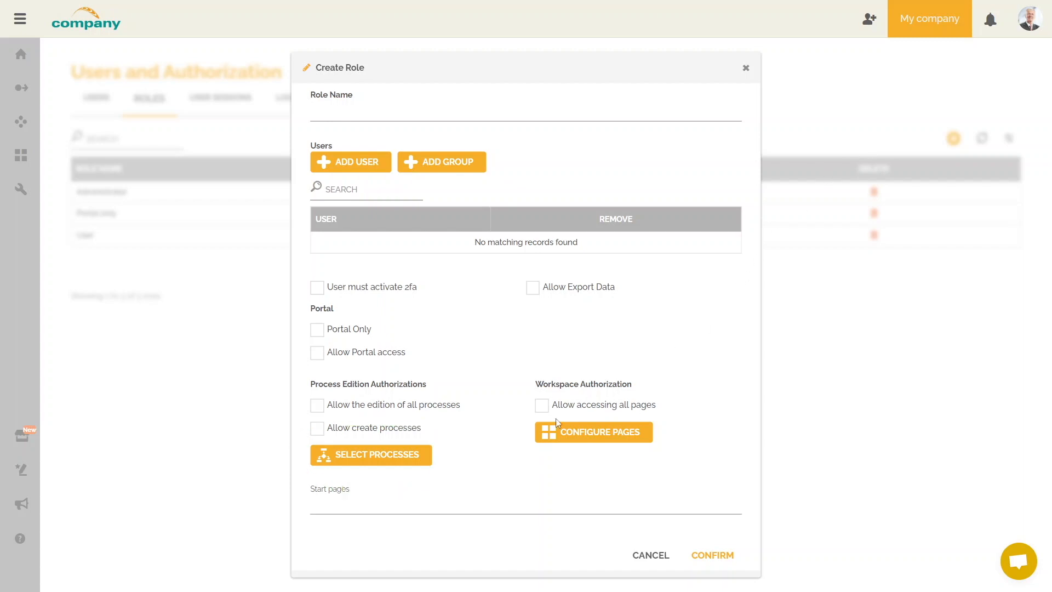
{"action": "left_click", "coordinate": [414, 458]}
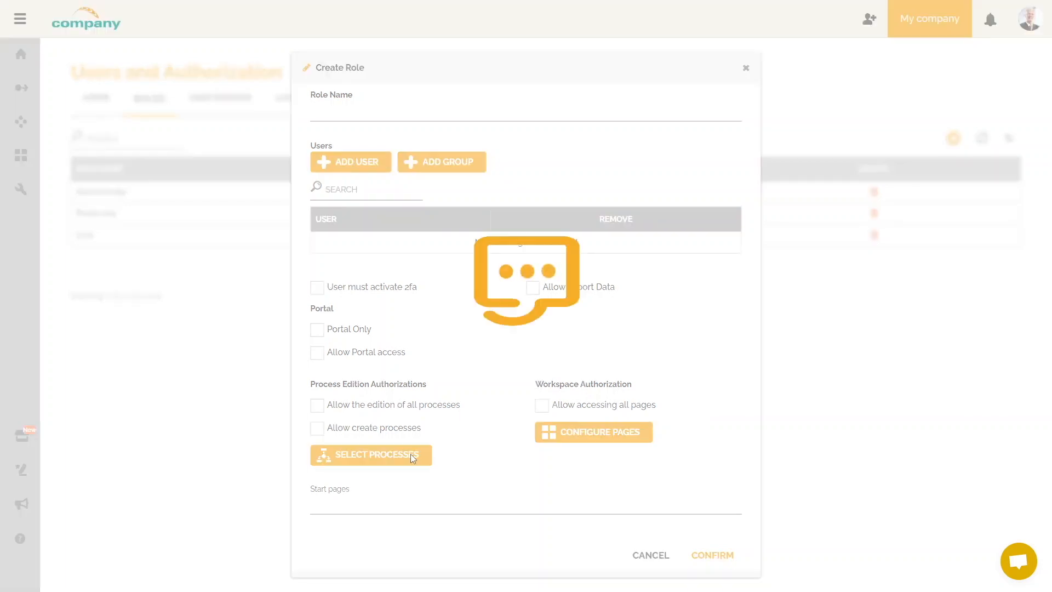
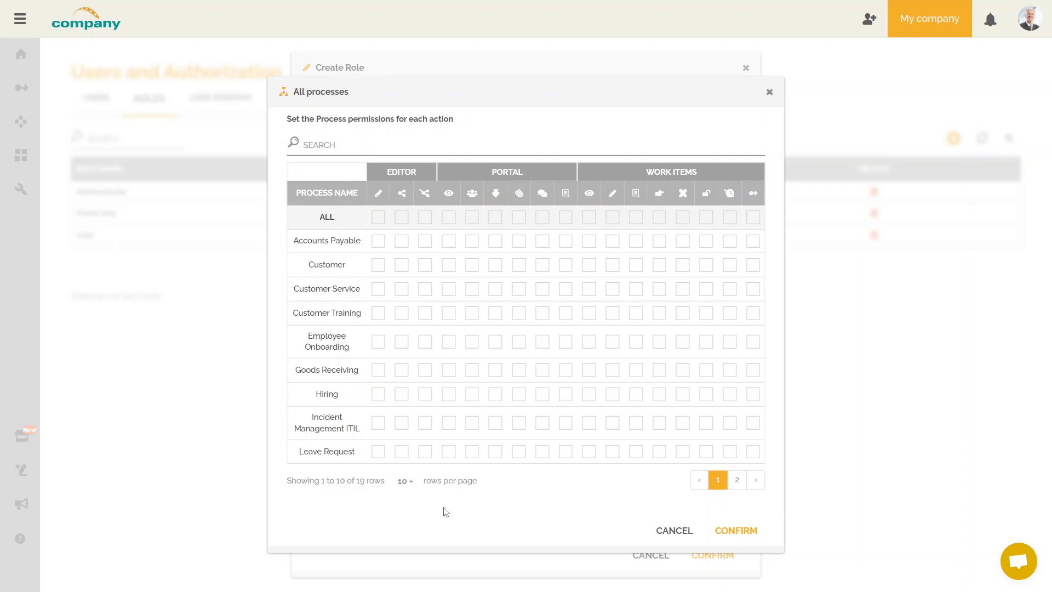
Give Goods Receiving portal view, download and attachment permissions.
{"action": "left_click", "coordinate": [736, 480]}
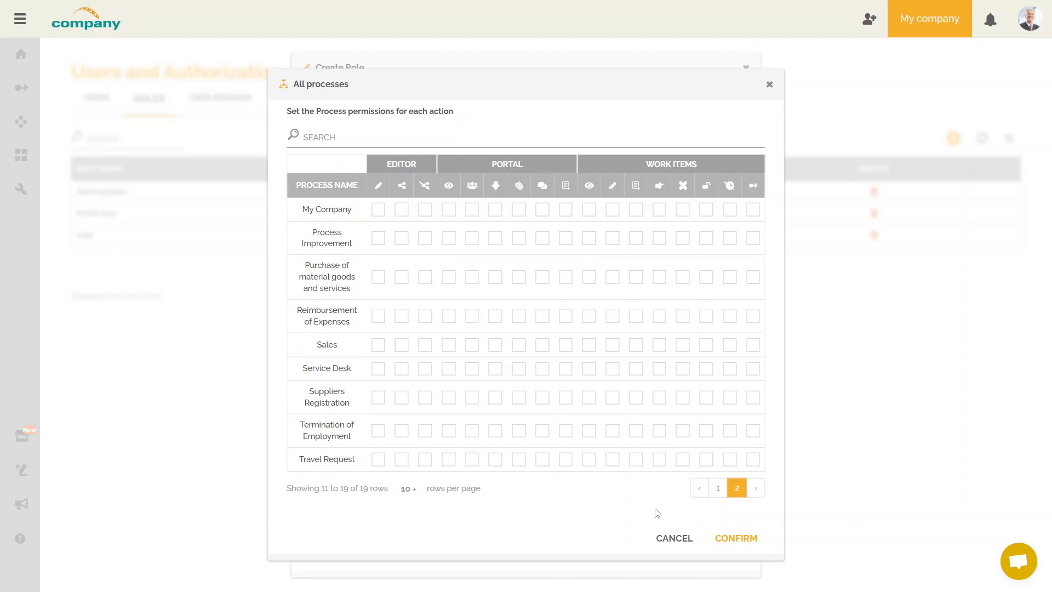
{"action": "left_click", "coordinate": [706, 494]}
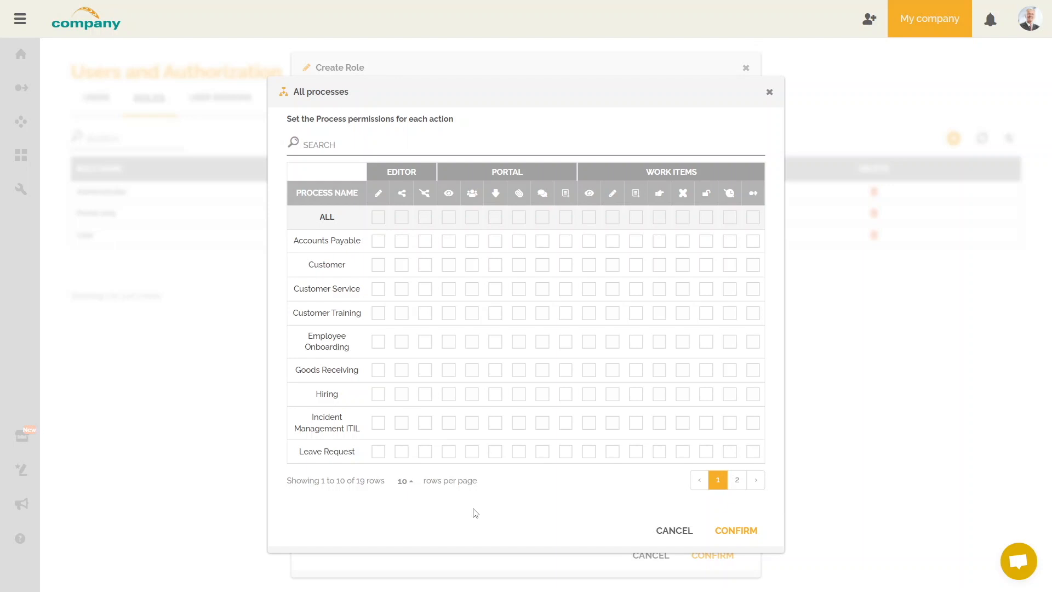
{"action": "left_click", "coordinate": [449, 370]}
{"action": "left_click", "coordinate": [496, 370]}
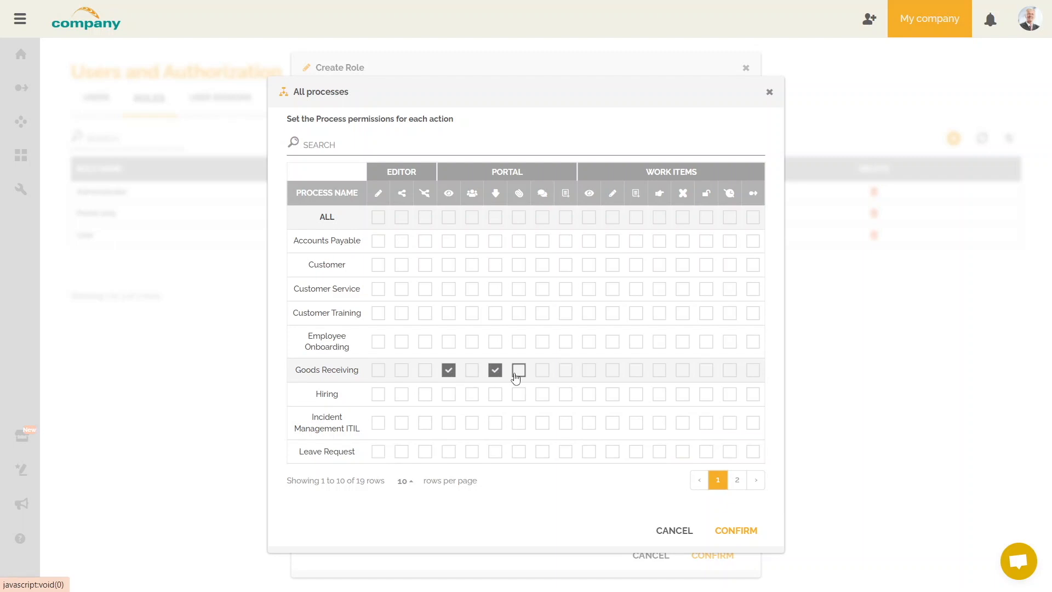
{"action": "left_click", "coordinate": [519, 371]}
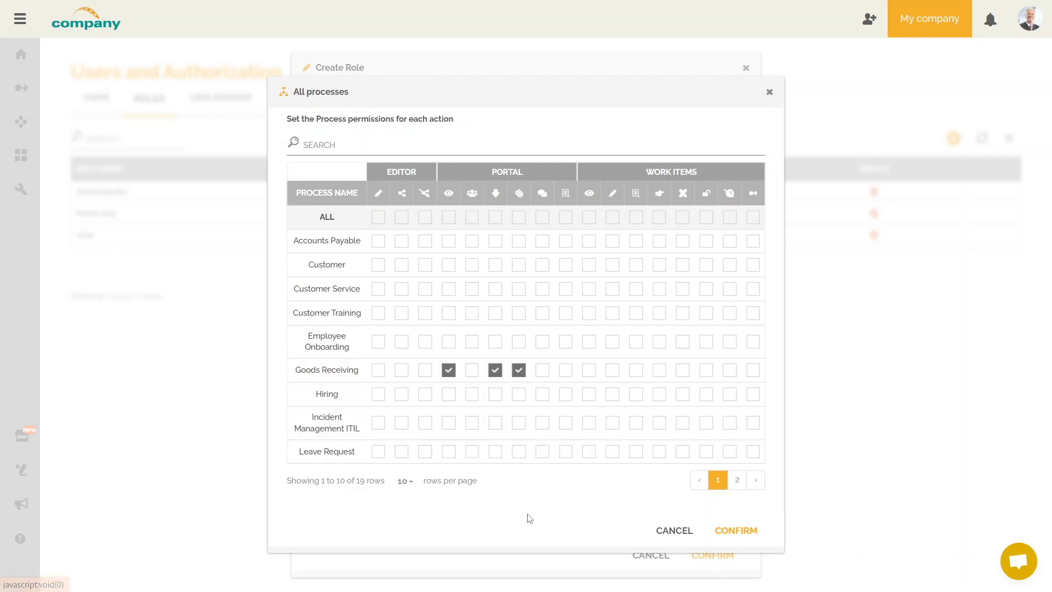
Give the purchase process and Suppliers Registration the same three portal permissions, then confirm.
{"action": "left_click", "coordinate": [736, 481]}
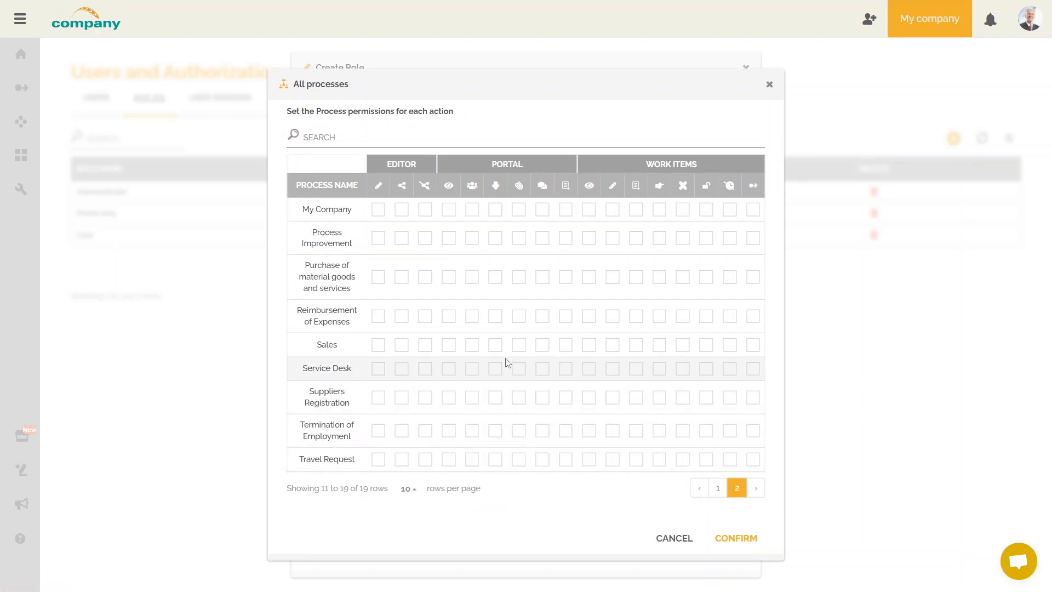
{"action": "left_click", "coordinate": [449, 276]}
{"action": "left_click", "coordinate": [495, 277]}
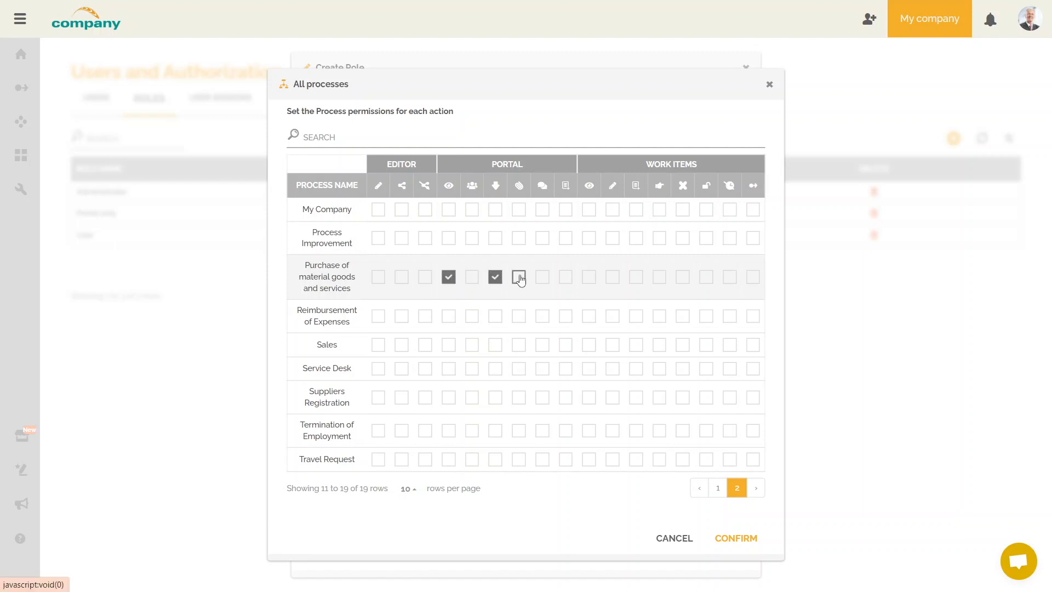
{"action": "left_click", "coordinate": [519, 277]}
{"action": "left_click", "coordinate": [448, 397]}
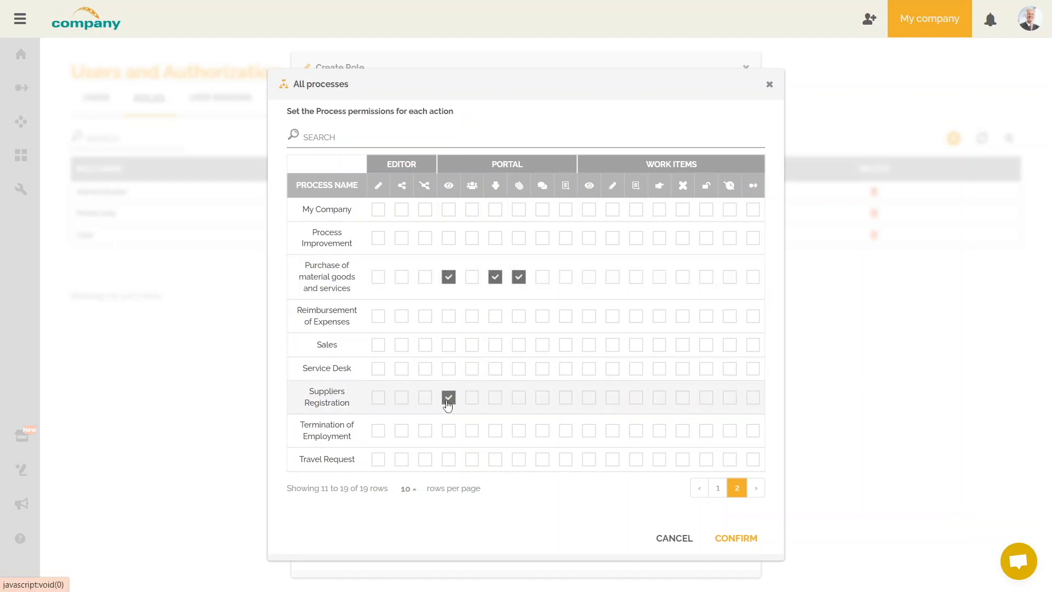
{"action": "left_click", "coordinate": [493, 399]}
{"action": "left_click", "coordinate": [519, 398]}
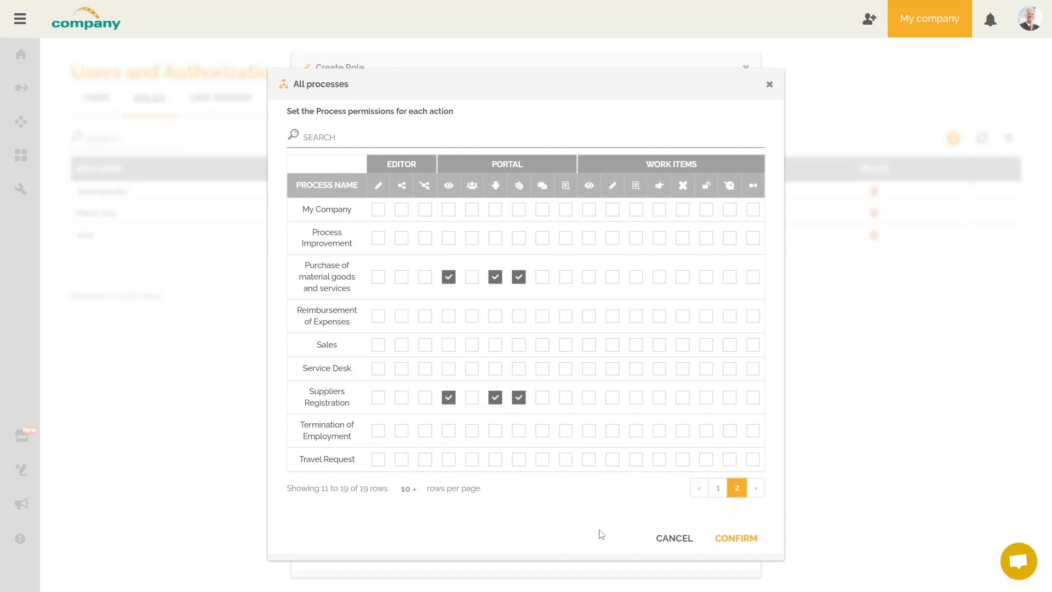
{"action": "left_click", "coordinate": [734, 540]}
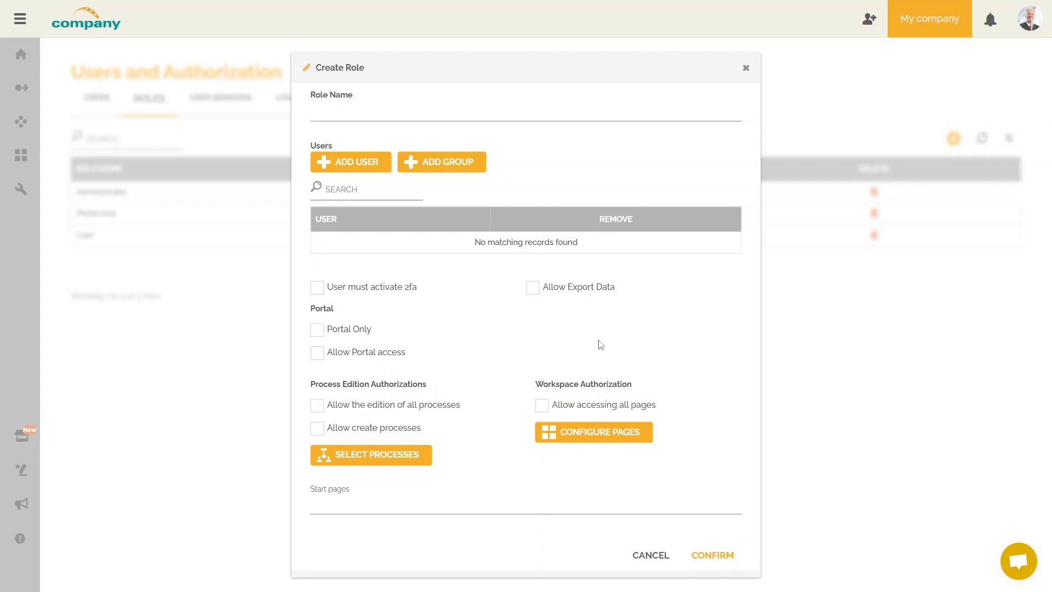
Name the new role 'Purchasers'.
{"action": "left_click", "coordinate": [366, 113]}
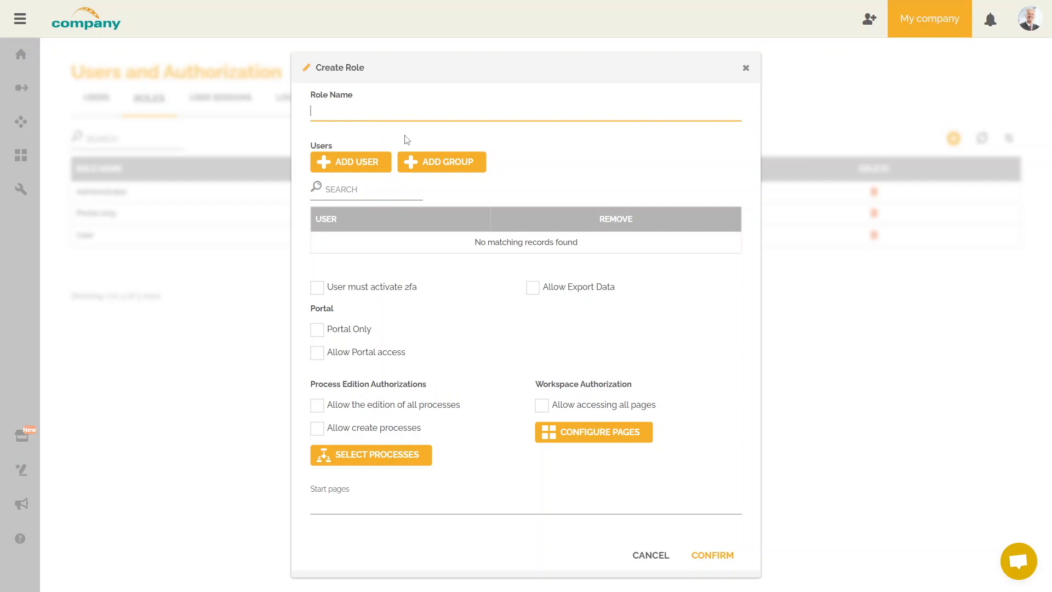
{"action": "type", "text": "Purchasers"}
{"action": "left_click", "coordinate": [519, 150]}
Review the process permissions on page two and confirm them unchanged.
{"action": "left_click", "coordinate": [422, 462]}
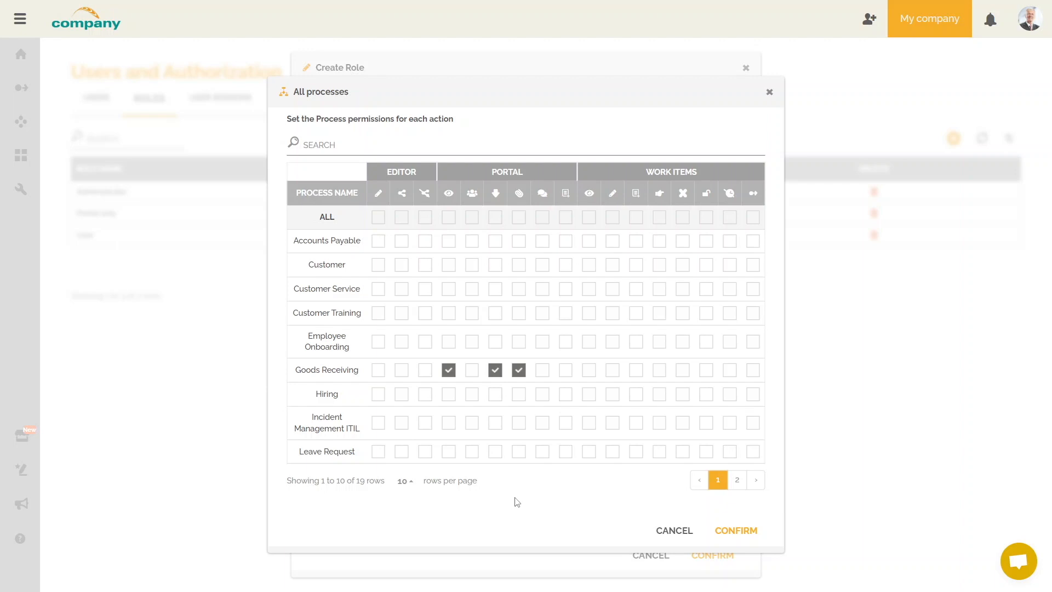
{"action": "left_click", "coordinate": [740, 480]}
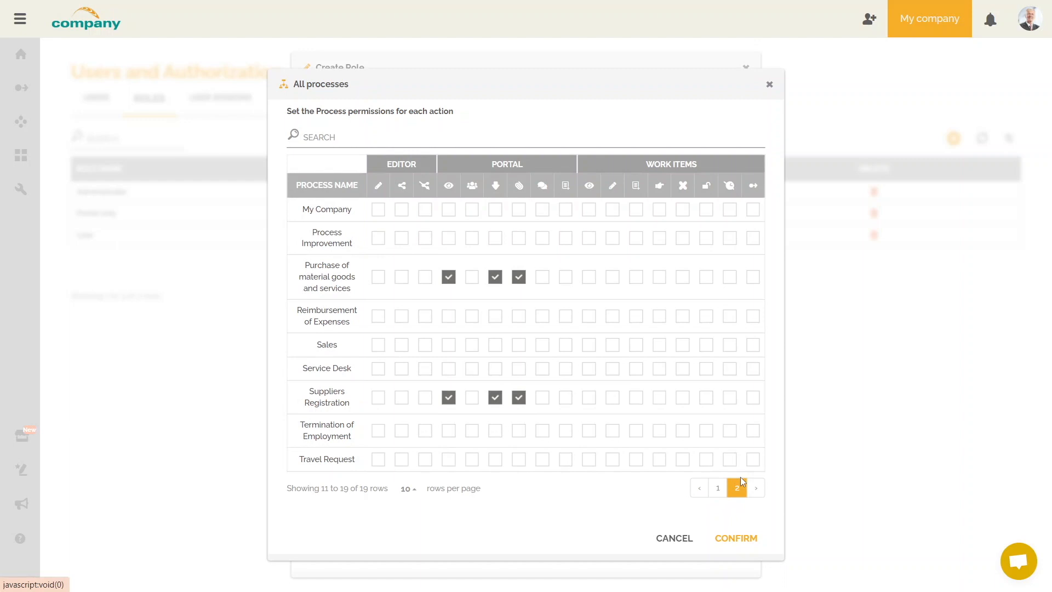
{"action": "left_click", "coordinate": [737, 542]}
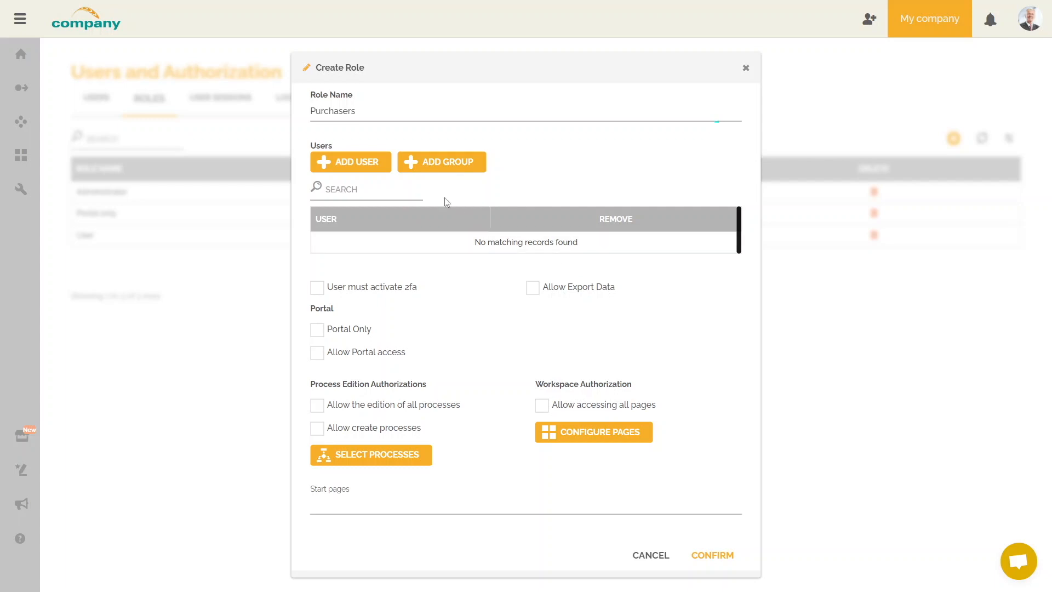
Add the group 'AD PURCHASERS' to the Purchasers role's members.
{"action": "left_click", "coordinate": [438, 161]}
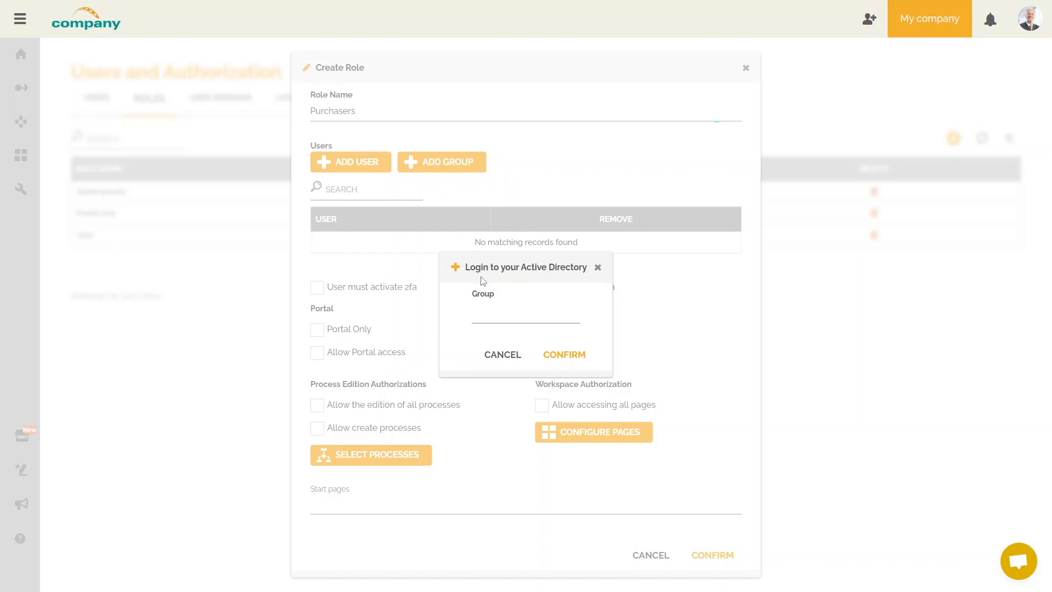
{"action": "left_click", "coordinate": [489, 312]}
{"action": "type", "text": "AD PURCHASERS"}
{"action": "left_click", "coordinate": [578, 357]}
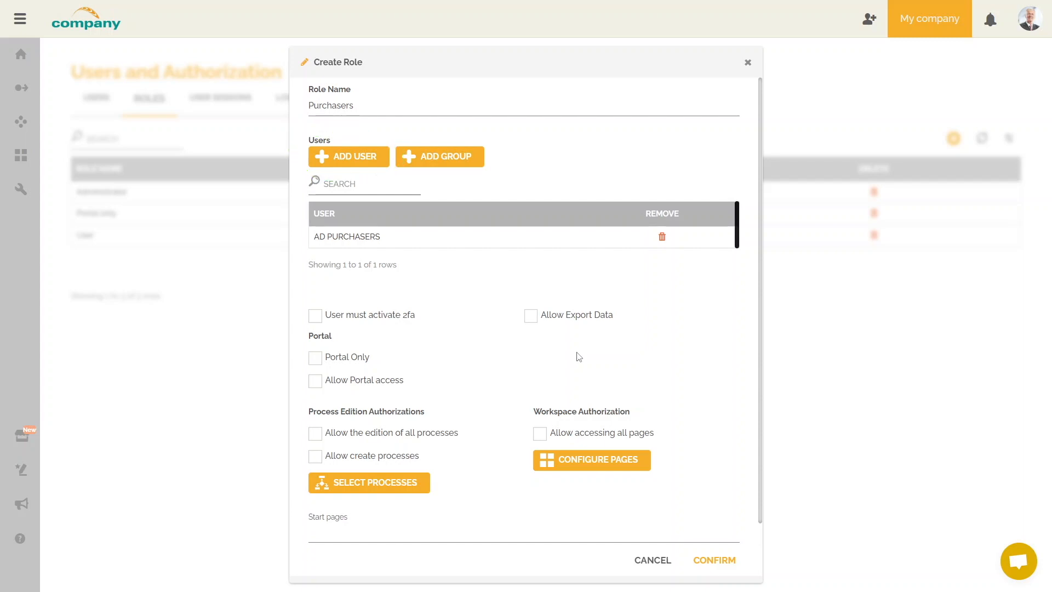
{"action": "left_click", "coordinate": [372, 160]}
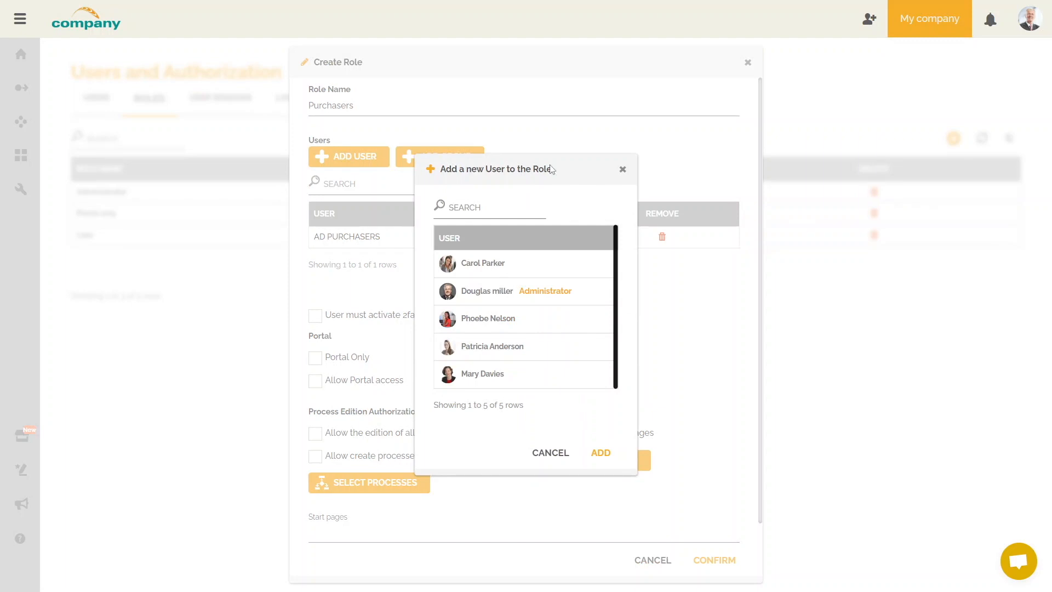
{"action": "left_click", "coordinate": [623, 172]}
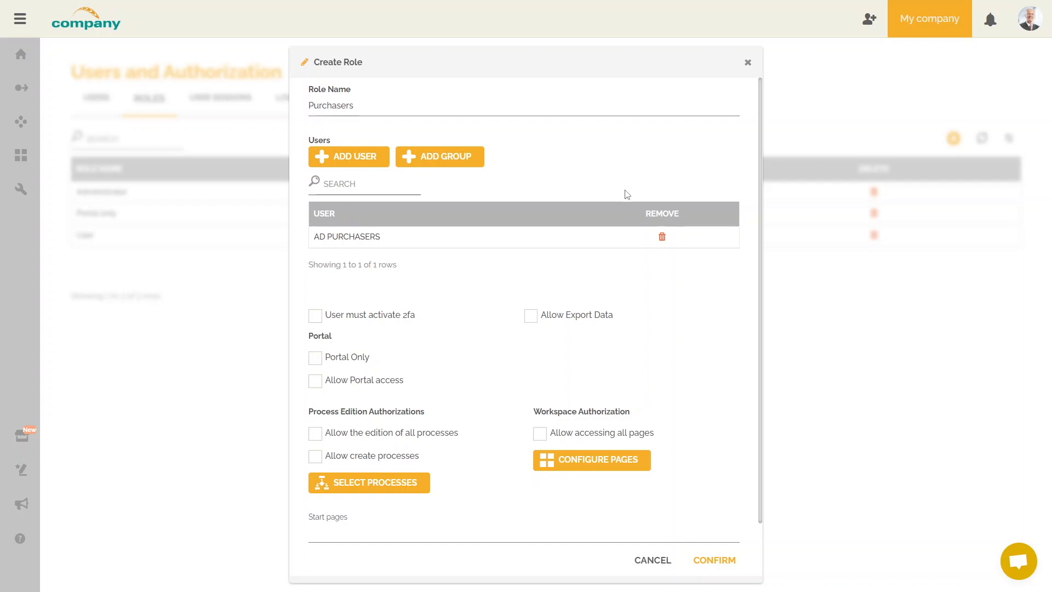
Remove AD PURCHASERS, mark Purchasers as Portal Only, and save the role.
{"action": "left_click", "coordinate": [662, 237]}
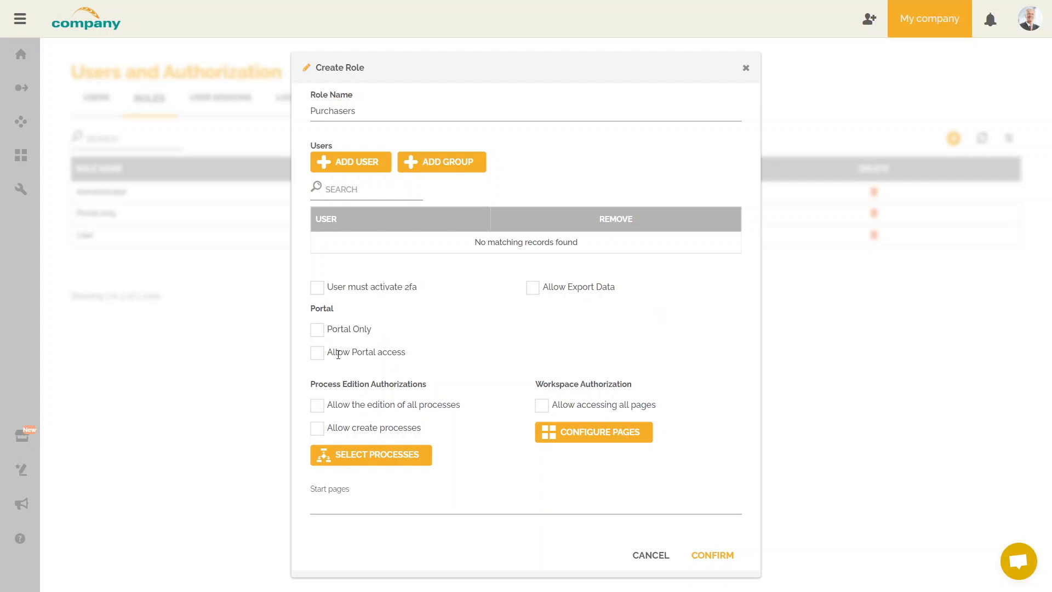
{"action": "left_click", "coordinate": [317, 329]}
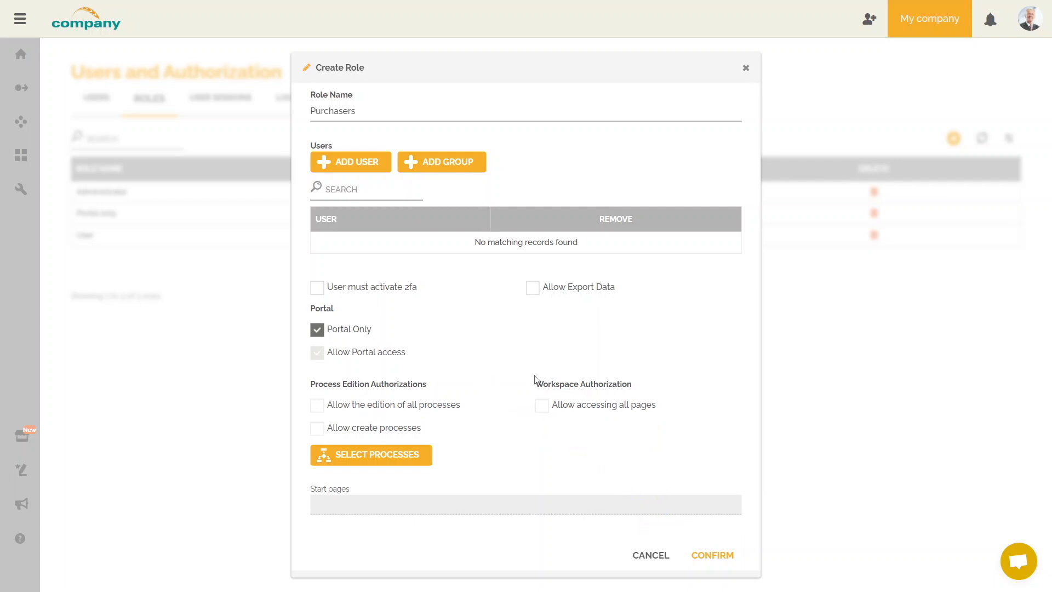
{"action": "left_click", "coordinate": [712, 555]}
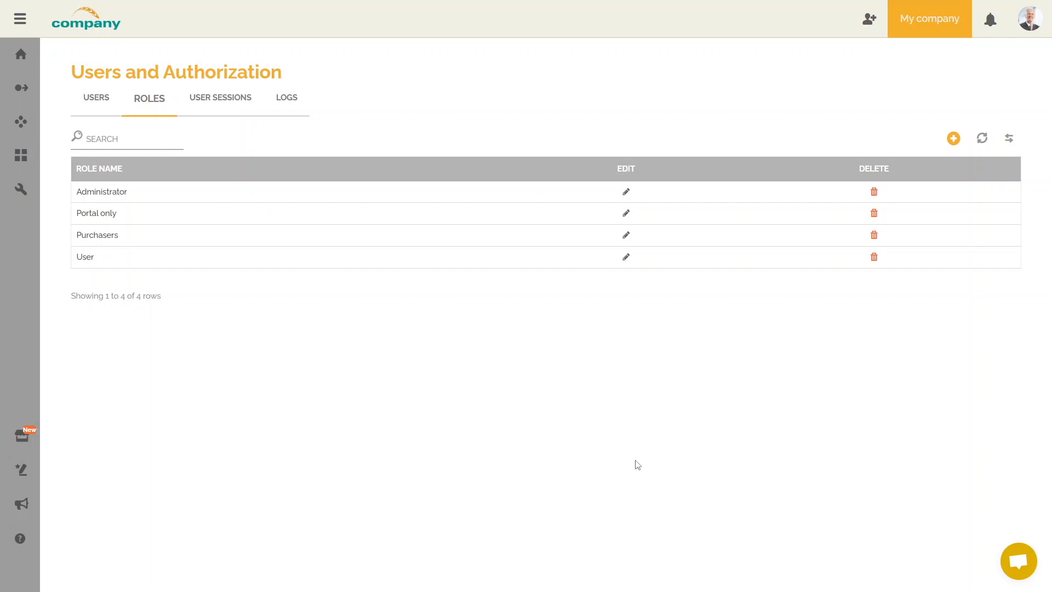
Open the Administrator role's settings and re-save them unchanged.
{"action": "left_click", "coordinate": [627, 196]}
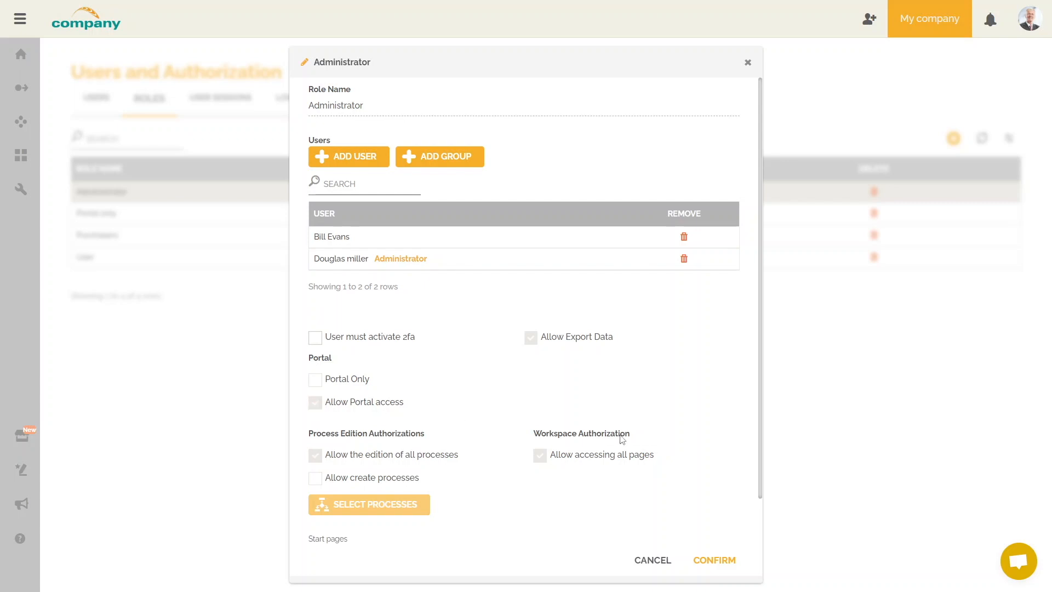
{"action": "left_click", "coordinate": [715, 559]}
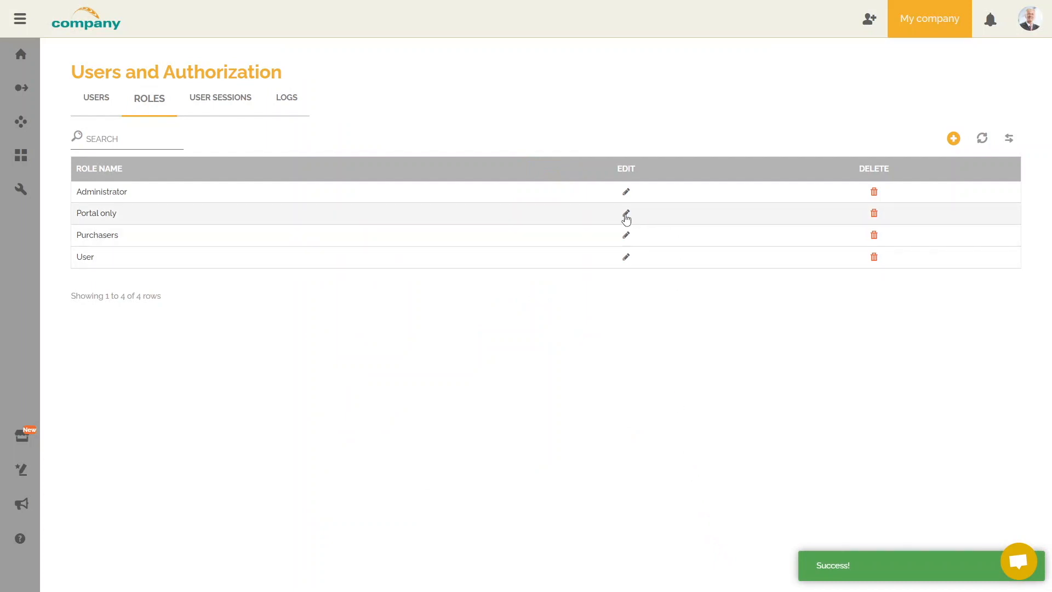
{"action": "left_click", "coordinate": [626, 213]}
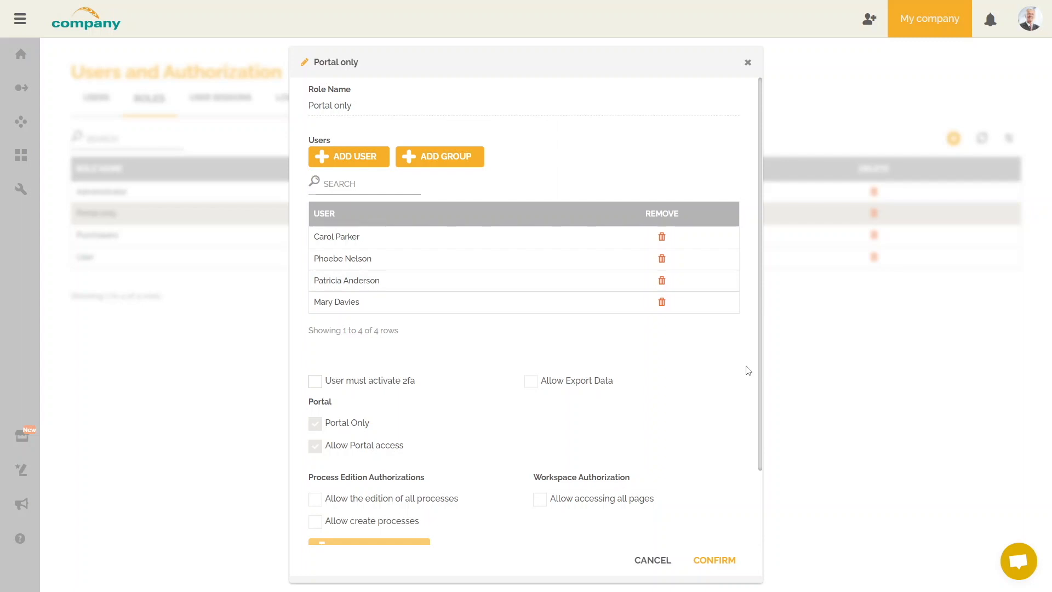
{"action": "left_click", "coordinate": [747, 63]}
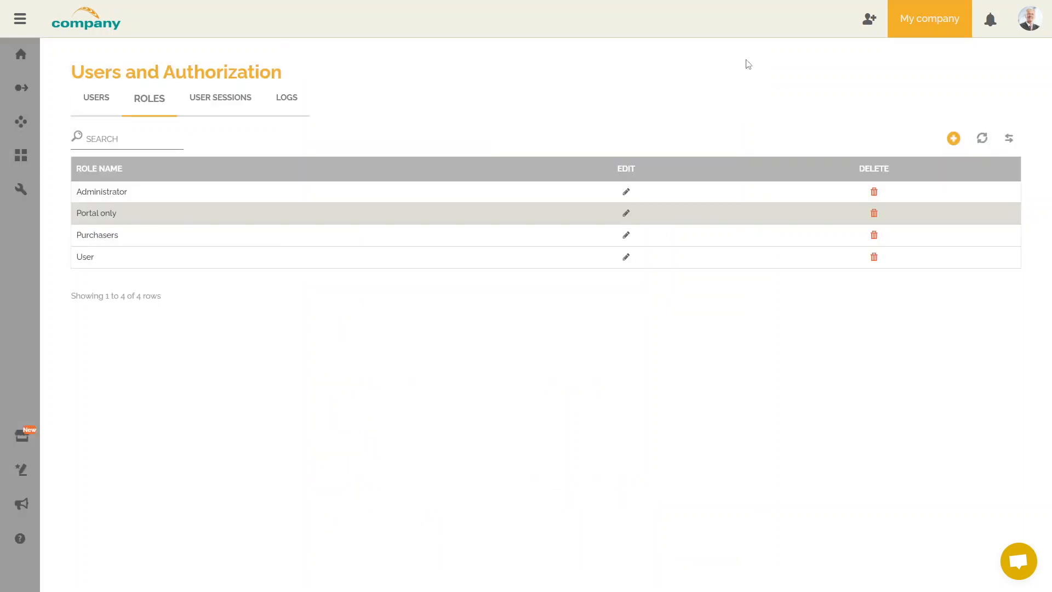
Inspect the User role without saving, then switch to the Users list.
{"action": "left_click", "coordinate": [625, 257]}
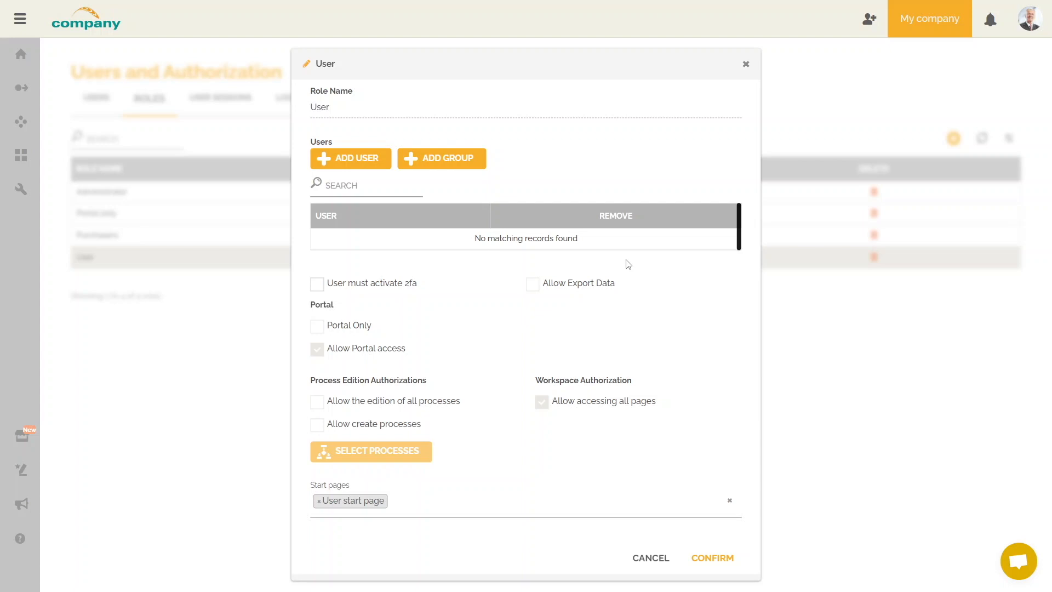
{"action": "left_click", "coordinate": [746, 64]}
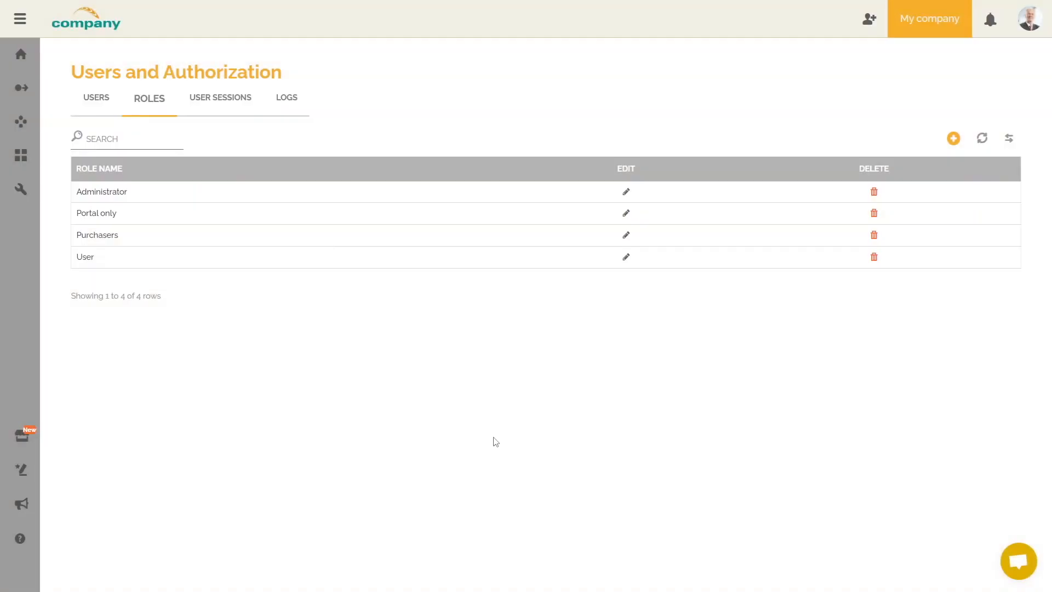
{"action": "left_click", "coordinate": [97, 108]}
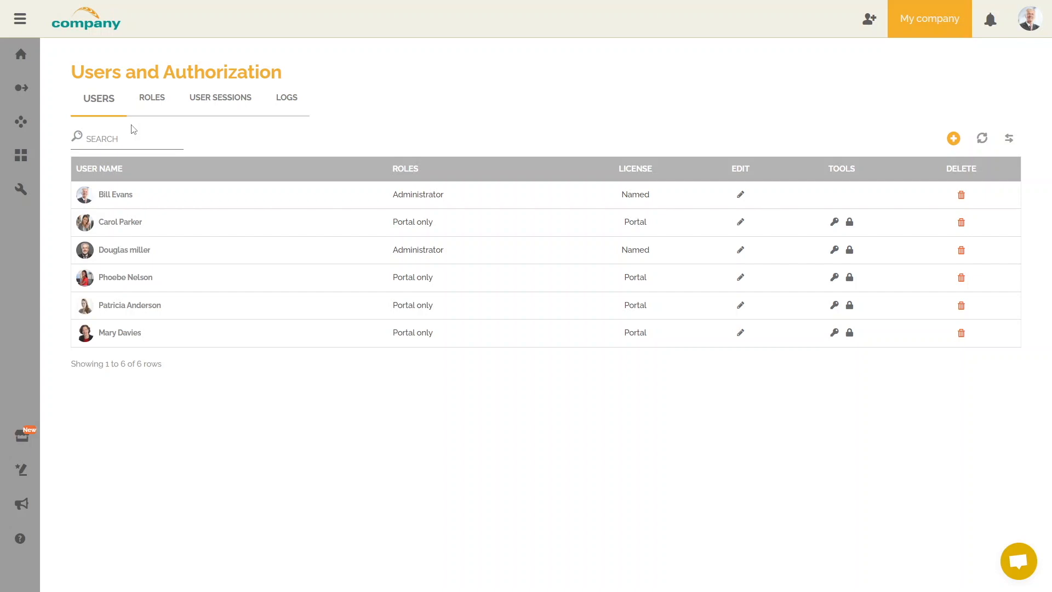
Edit the third user, adding then removing Purchasers and User so only Administrator remains.
{"action": "left_click", "coordinate": [740, 251]}
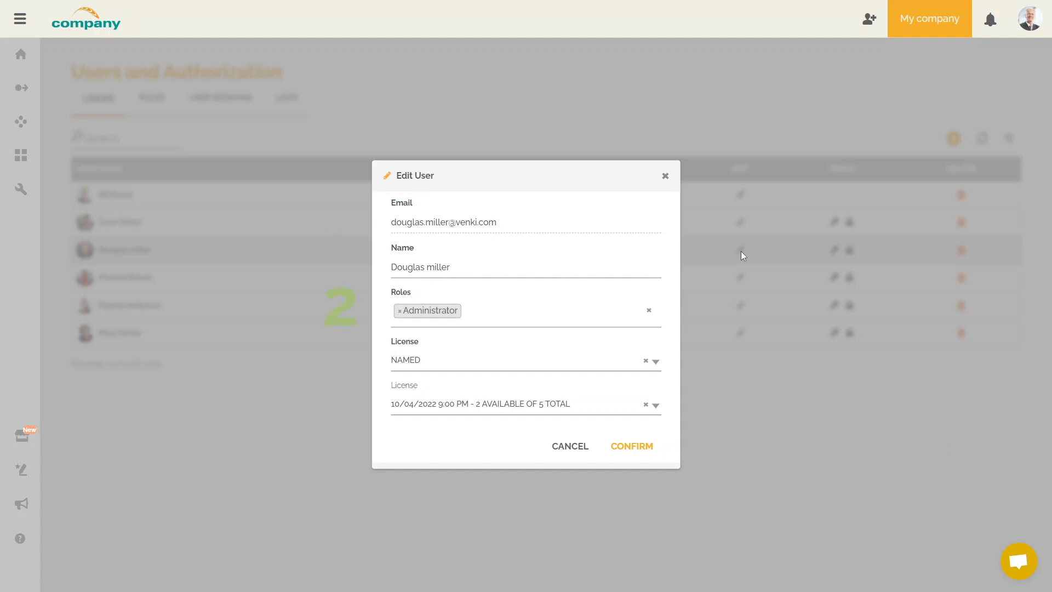
{"action": "left_click", "coordinate": [490, 314]}
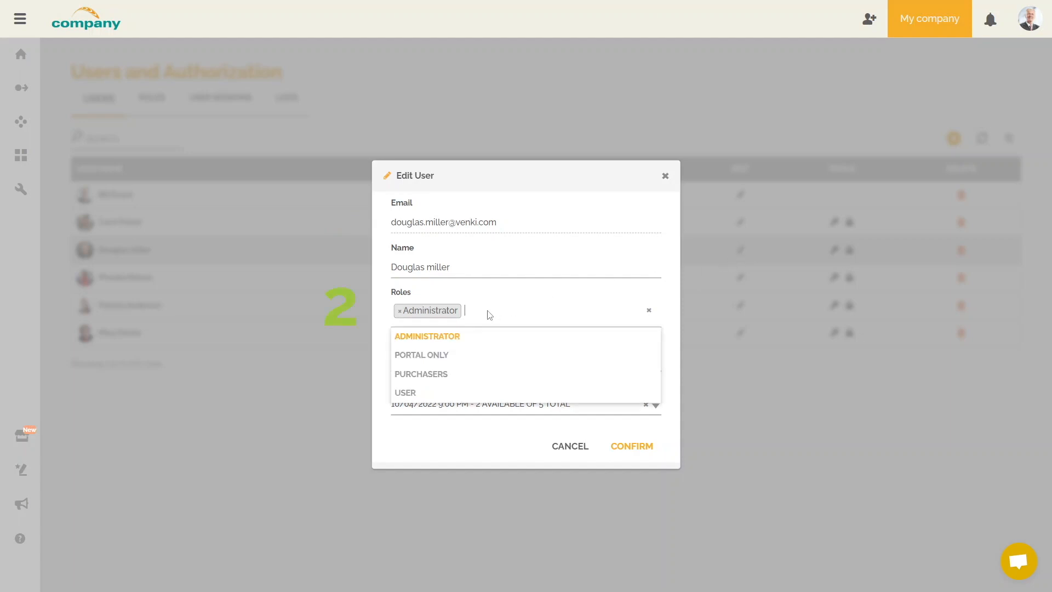
{"action": "left_click", "coordinate": [459, 381]}
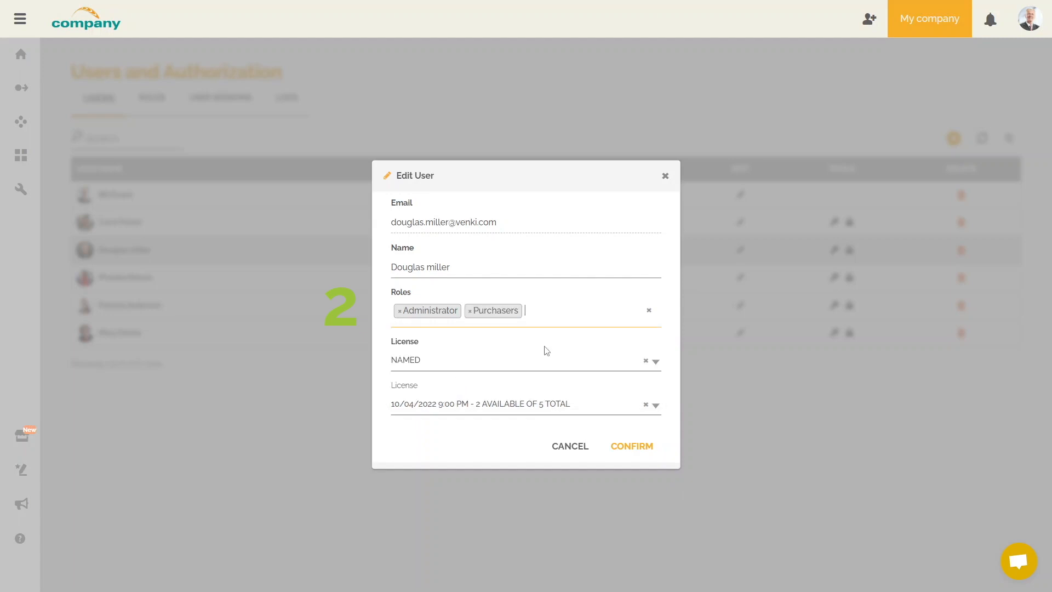
{"action": "left_click", "coordinate": [566, 316]}
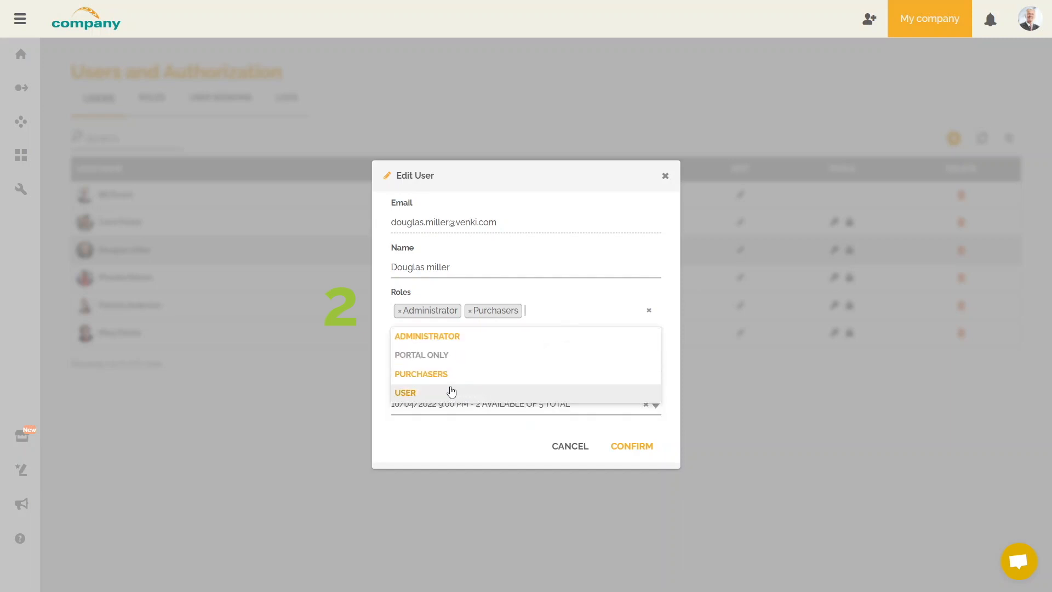
{"action": "left_click", "coordinate": [452, 390]}
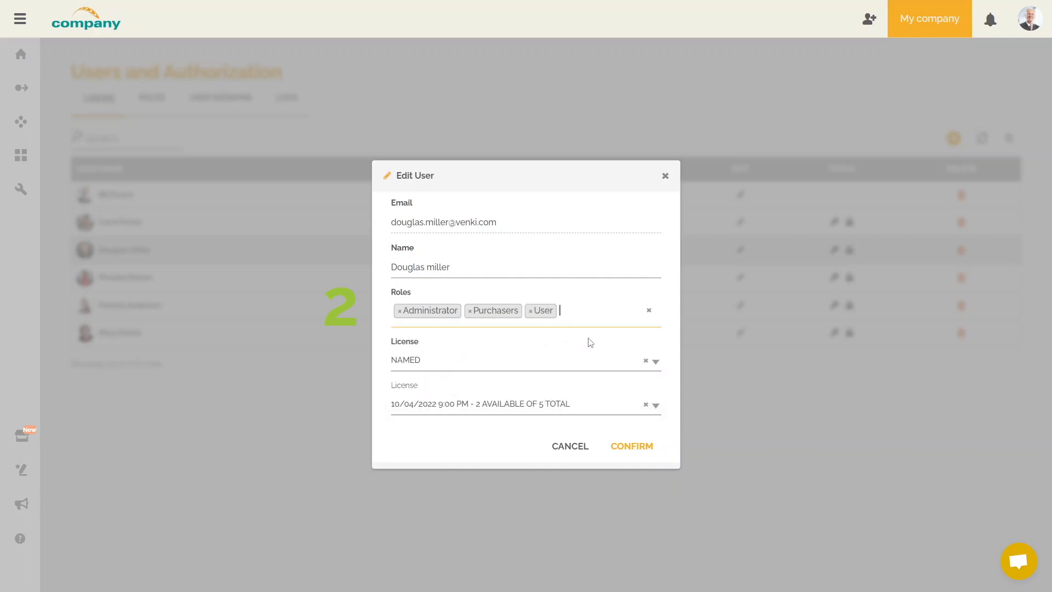
{"action": "left_click", "coordinate": [531, 311]}
{"action": "left_click", "coordinate": [470, 311]}
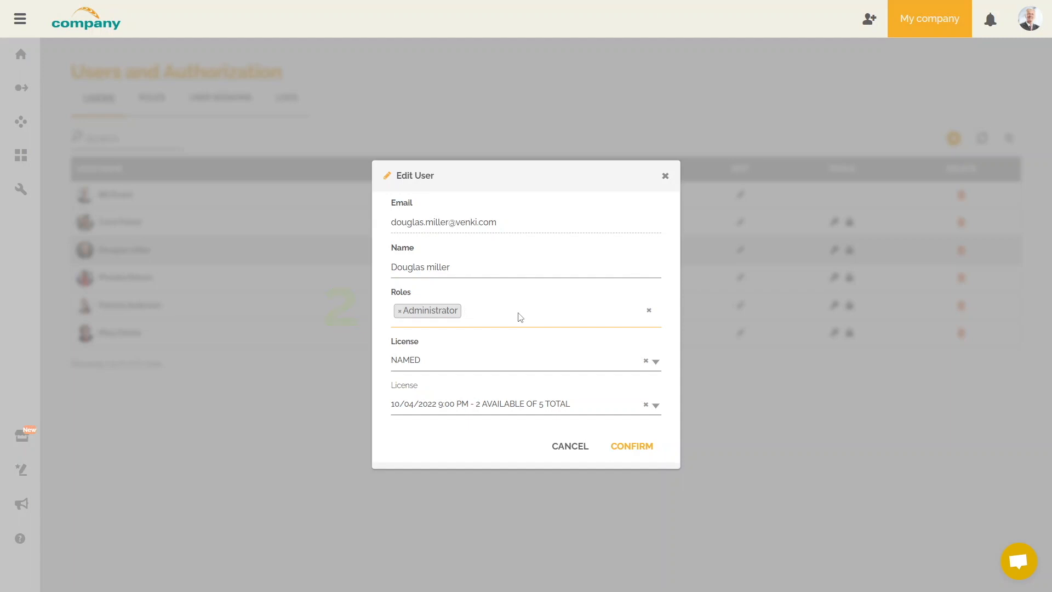
Keep the third user's licence type as NAMED and save the account.
{"action": "left_click", "coordinate": [656, 363]}
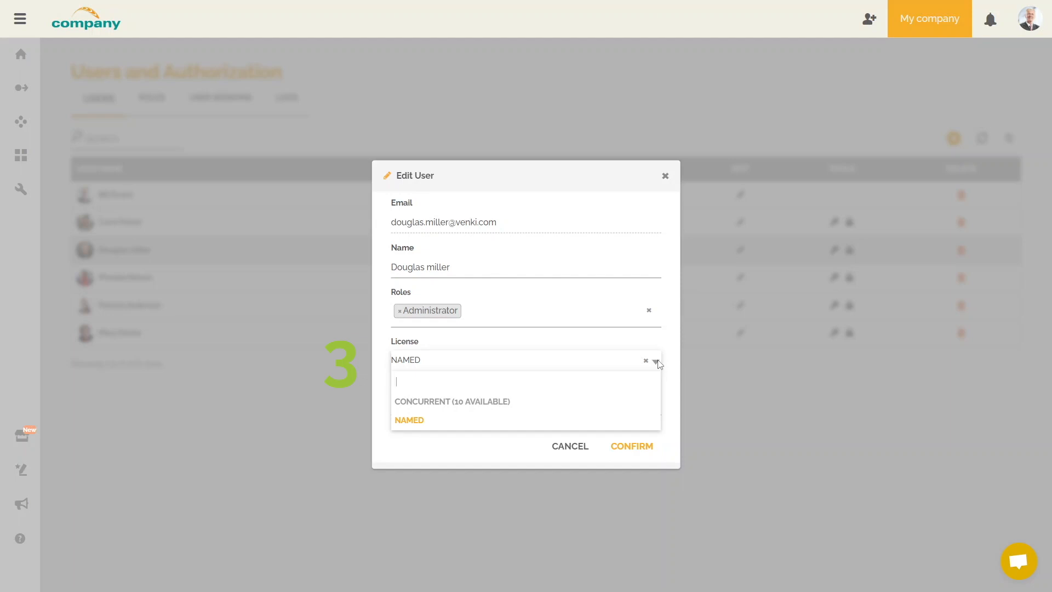
{"action": "left_click", "coordinate": [657, 362]}
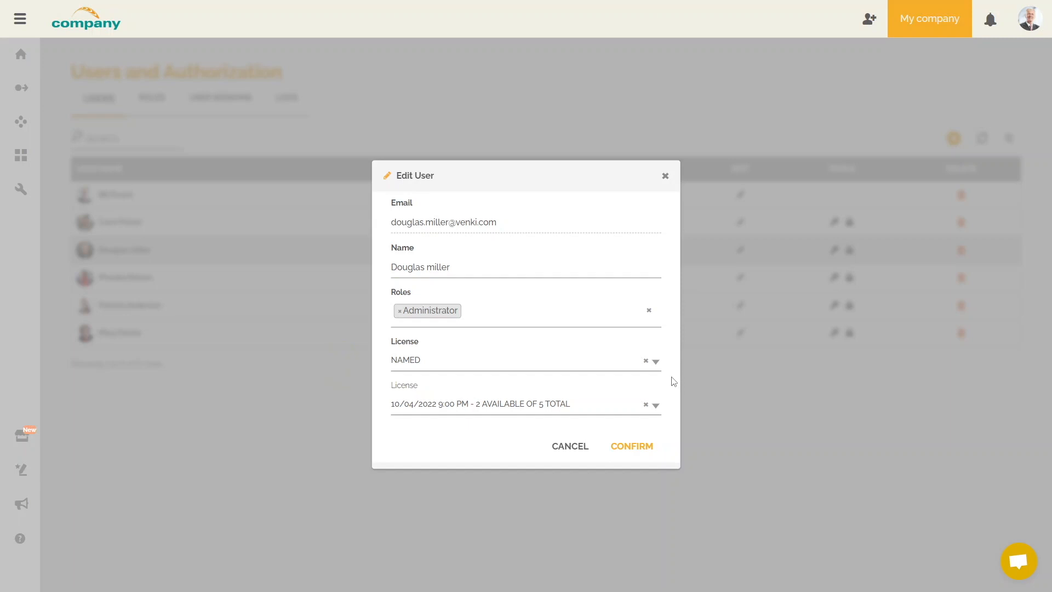
{"action": "left_click", "coordinate": [630, 456]}
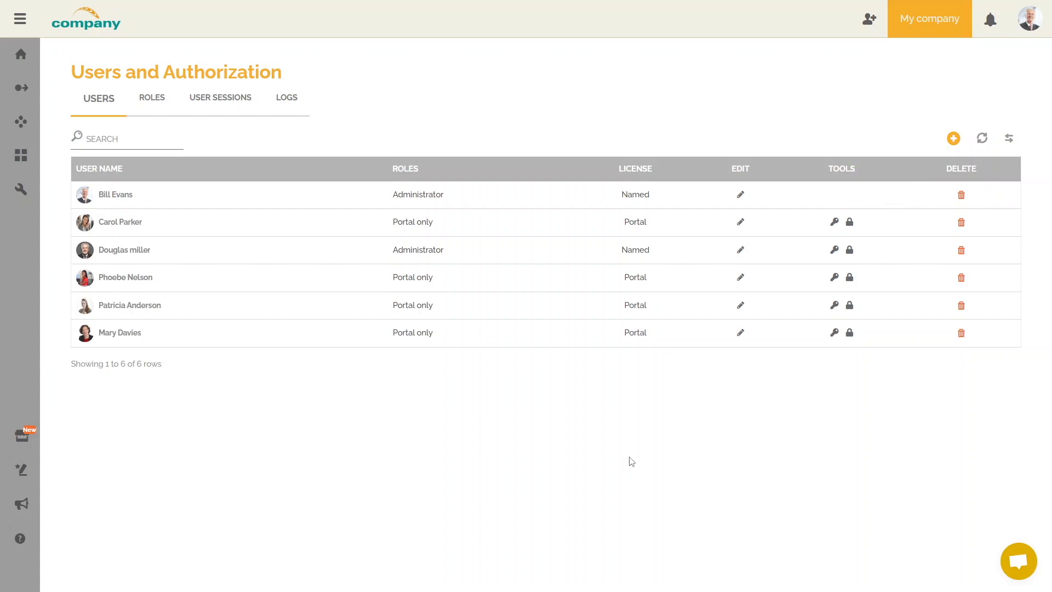
Create a new user, enter their e-mail address, and assign the Portal only role.
{"action": "left_click", "coordinate": [953, 140]}
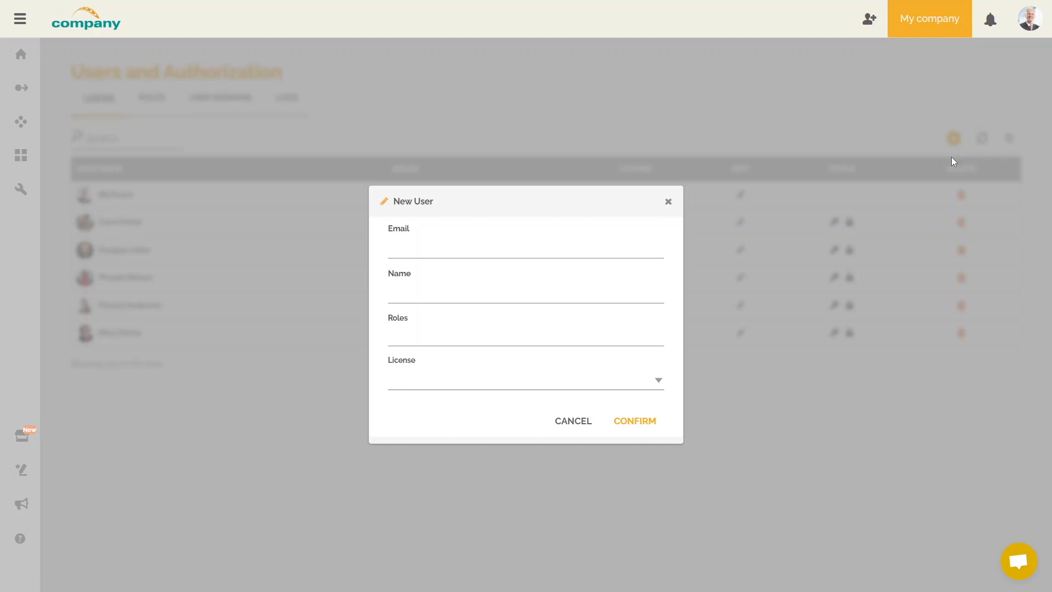
{"action": "left_click", "coordinate": [475, 252]}
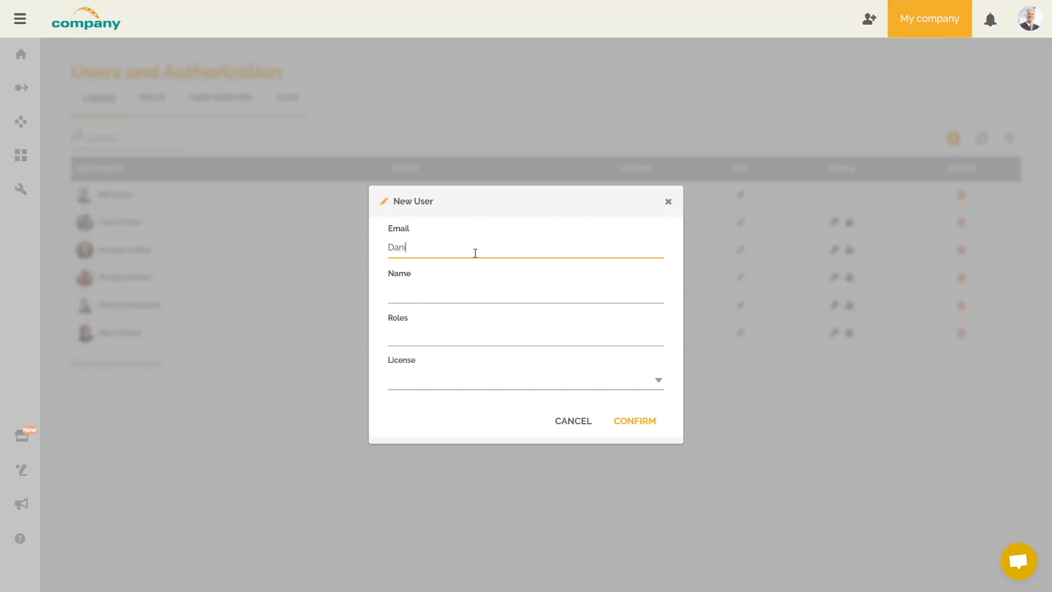
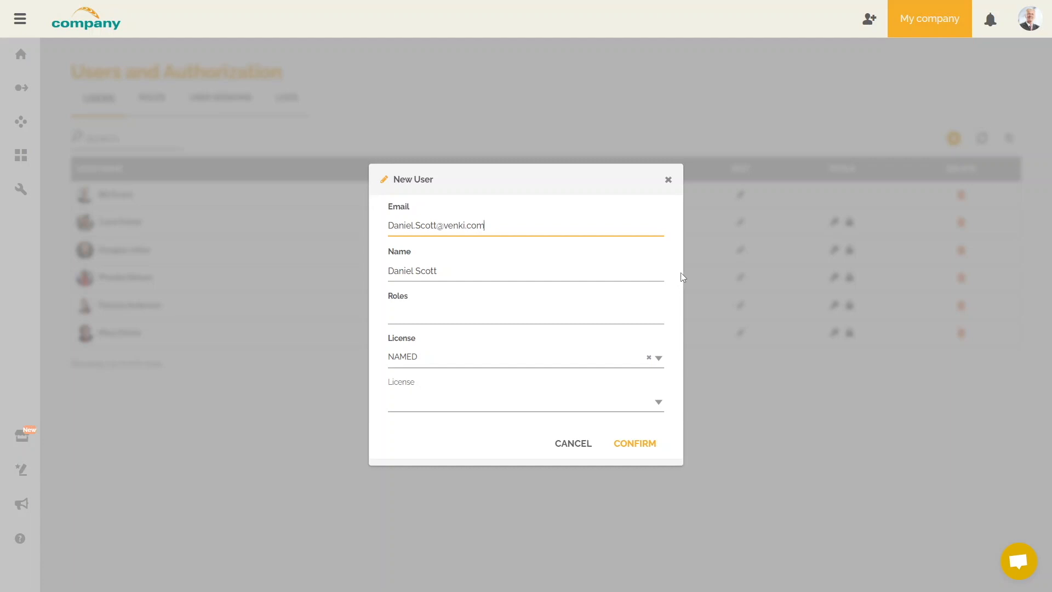
{"action": "left_click", "coordinate": [490, 317]}
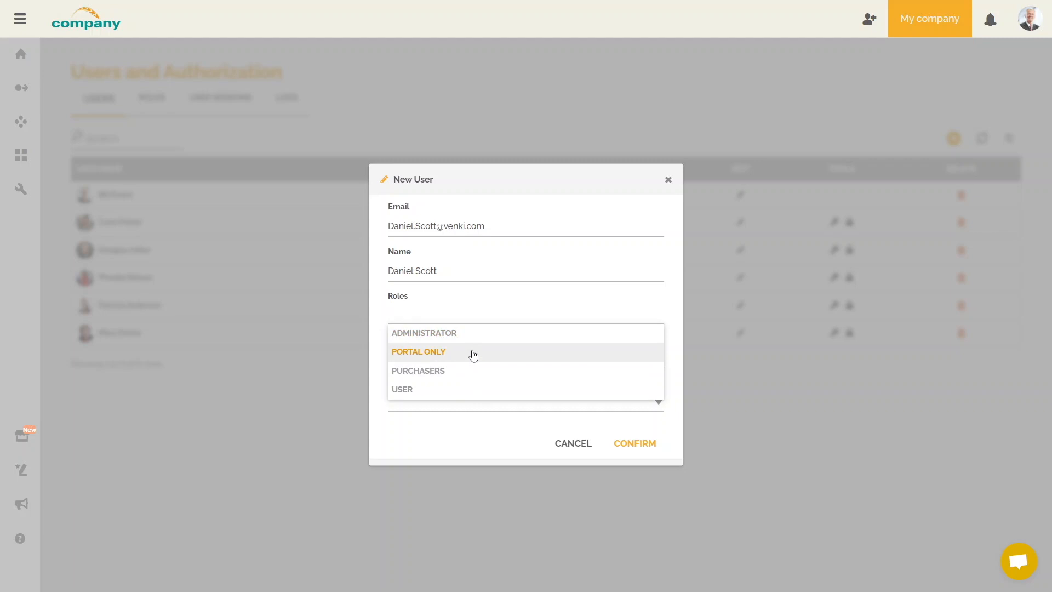
{"action": "left_click", "coordinate": [473, 356]}
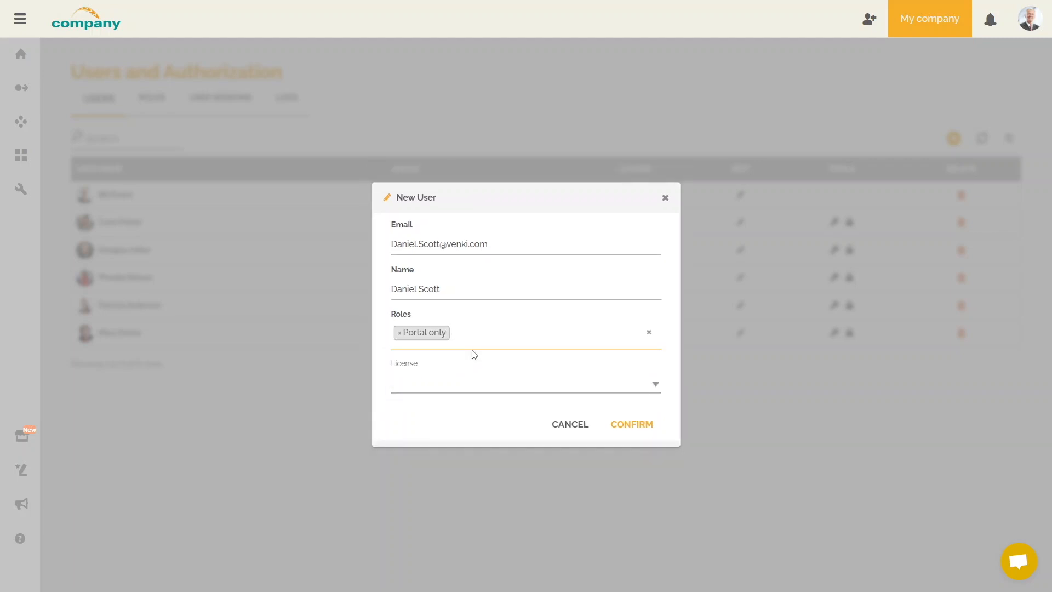
Confirm the New User dialog to add the Portal-only user with a Portal licence.
{"action": "left_click", "coordinate": [644, 430]}
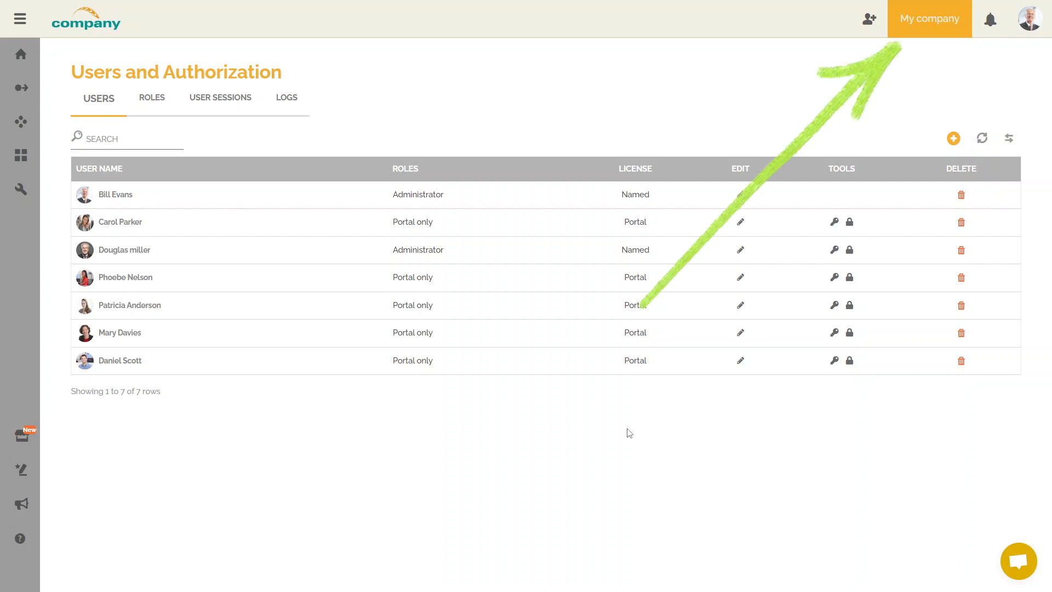
{"action": "left_click", "coordinate": [930, 41]}
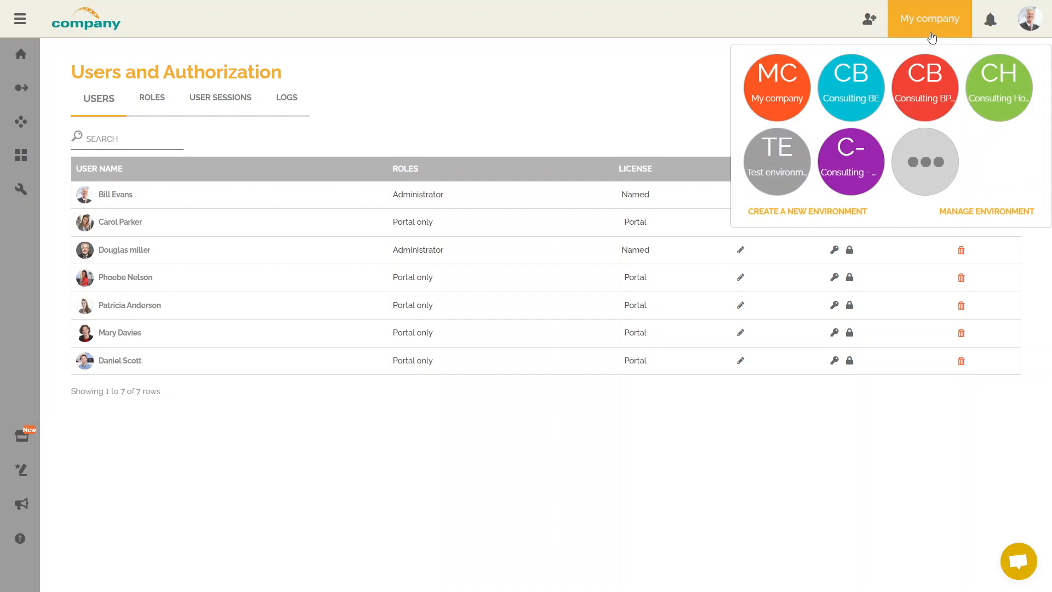
{"action": "left_click", "coordinate": [689, 85]}
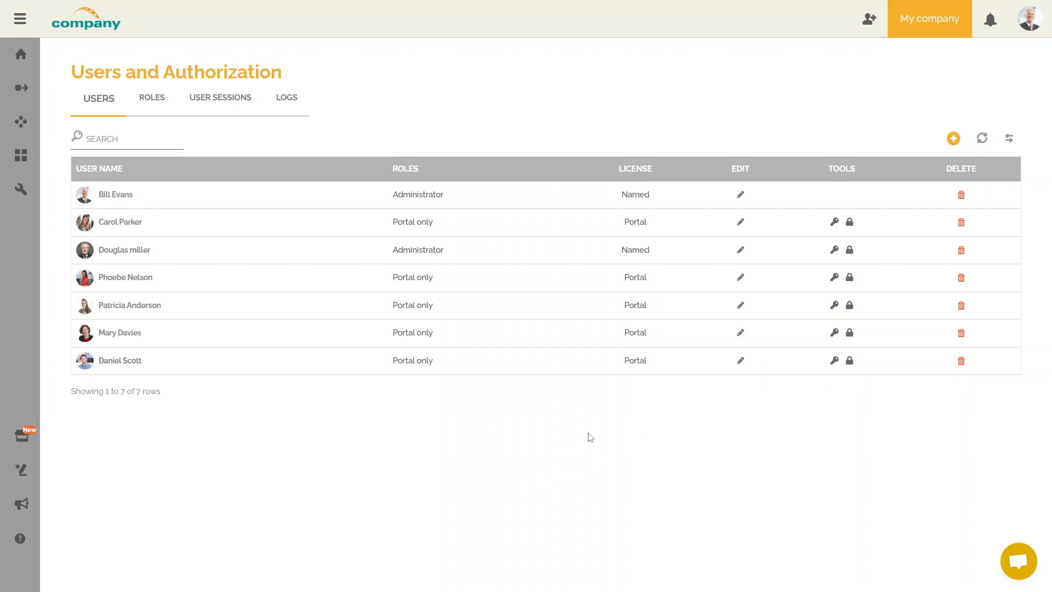
{"action": "left_click", "coordinate": [835, 361]}
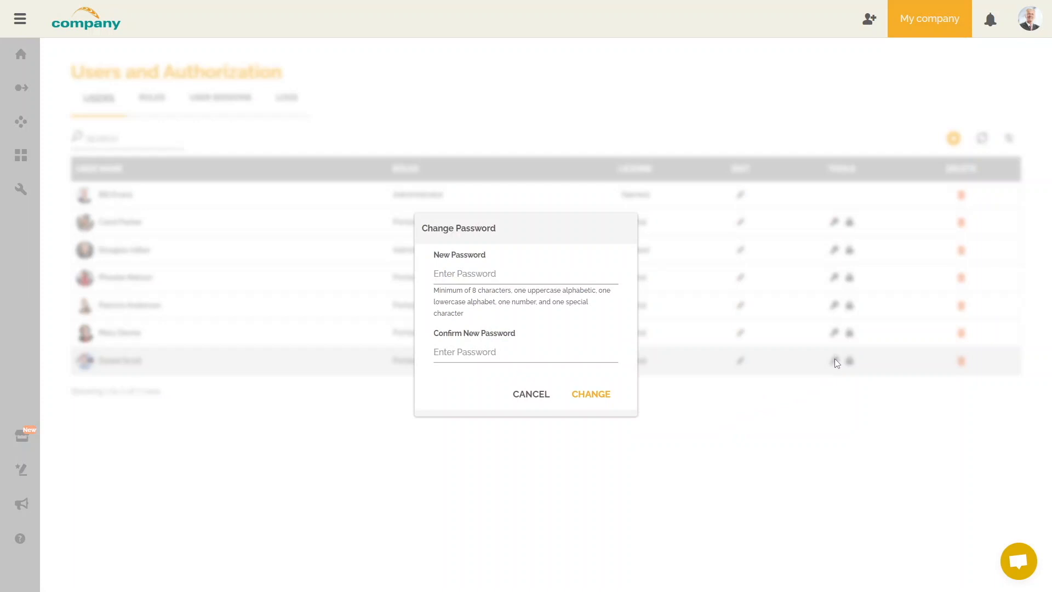
{"action": "left_click", "coordinate": [546, 401]}
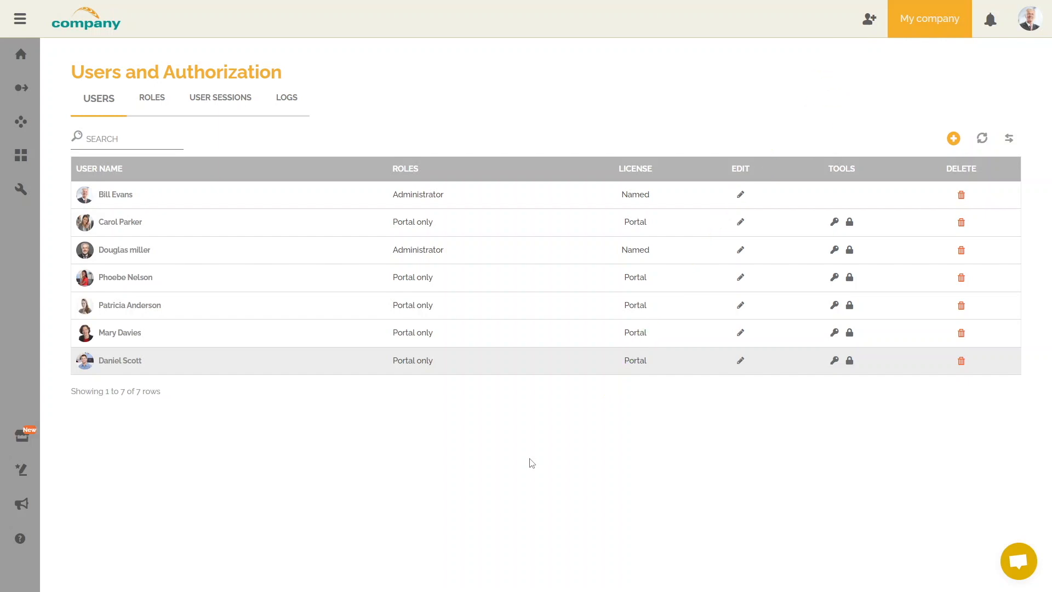
Invite a new user by e-mail with the PURCHASERS role, replacing the initially chosen PORTAL ONLY.
{"action": "left_click", "coordinate": [869, 20]}
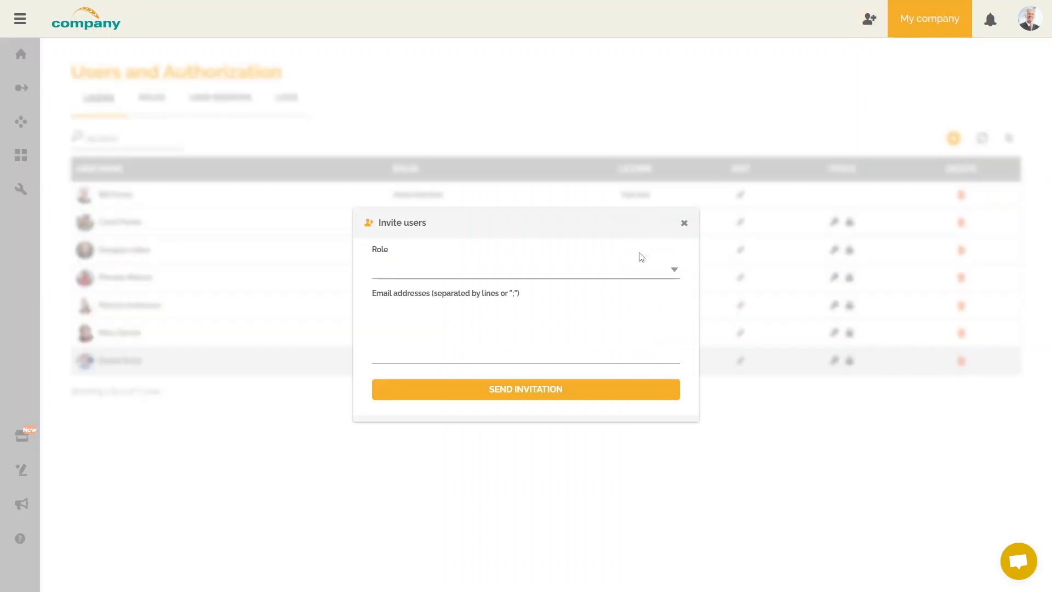
{"action": "left_click", "coordinate": [636, 275]}
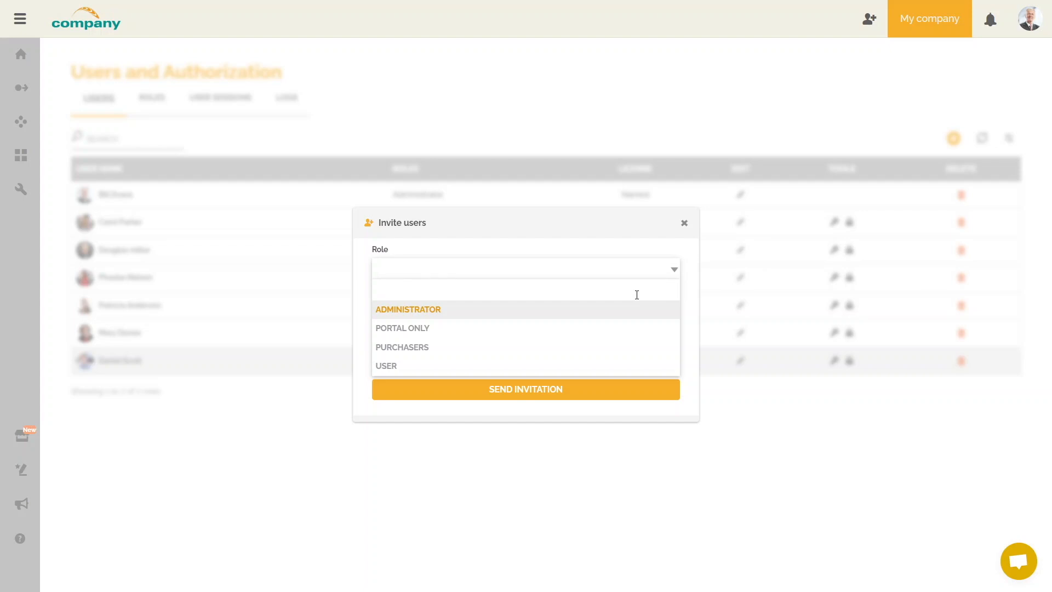
{"action": "left_click", "coordinate": [610, 326]}
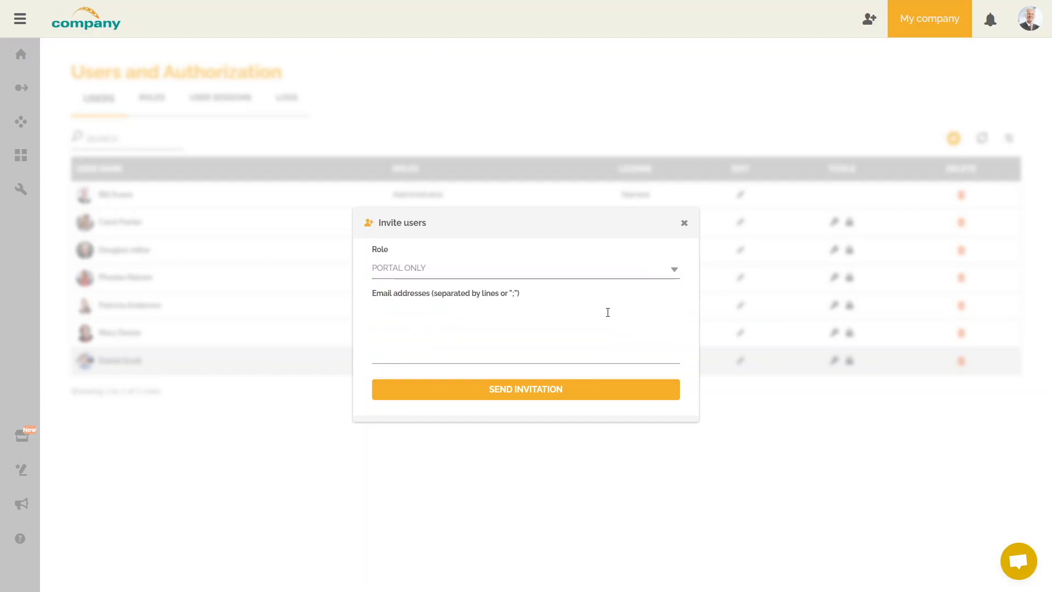
{"action": "left_click", "coordinate": [605, 279]}
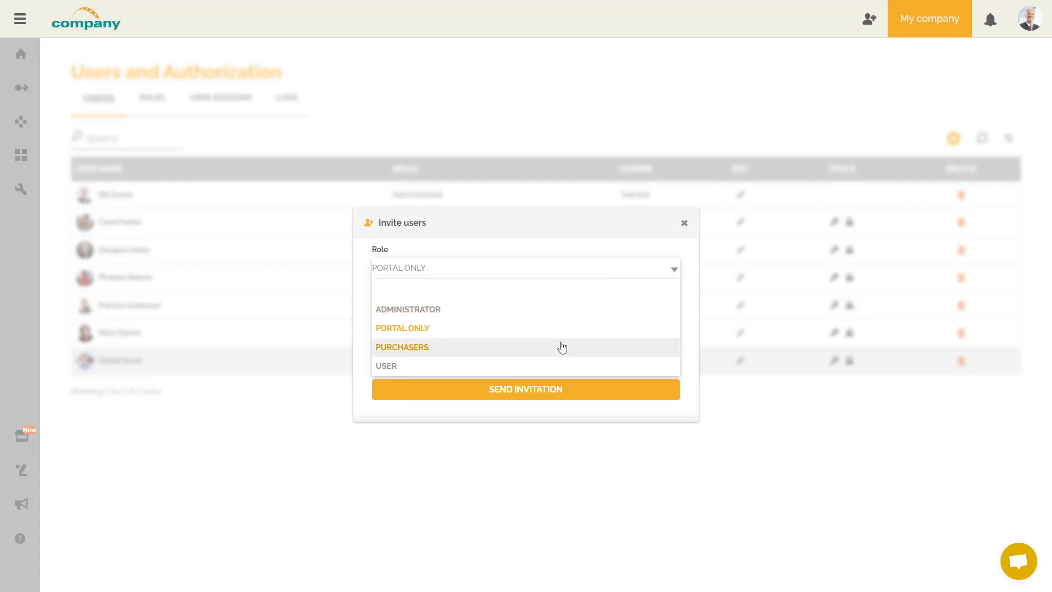
{"action": "left_click", "coordinate": [562, 347]}
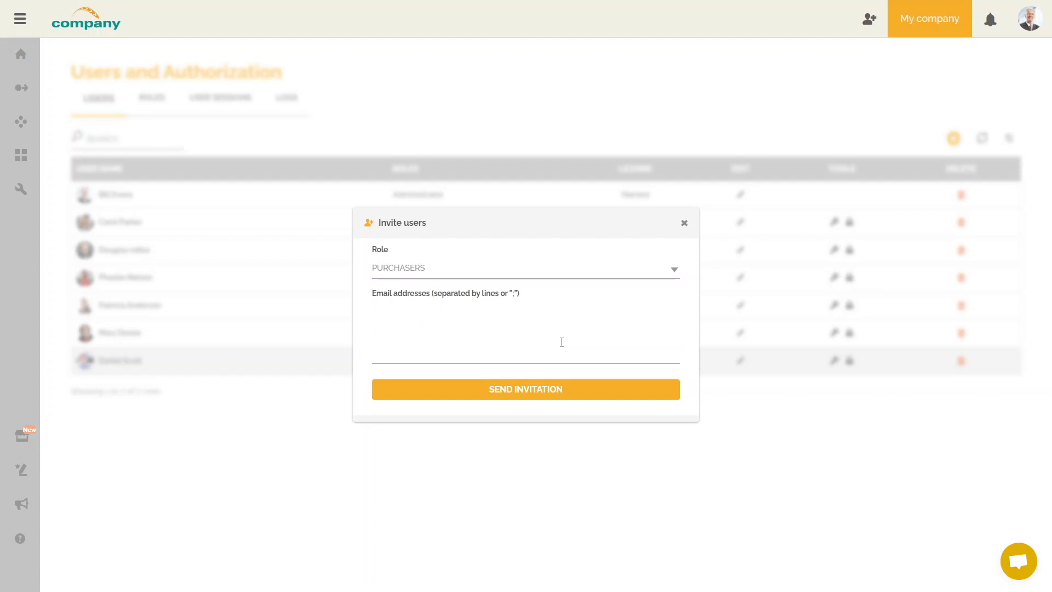
{"action": "left_click", "coordinate": [466, 323]}
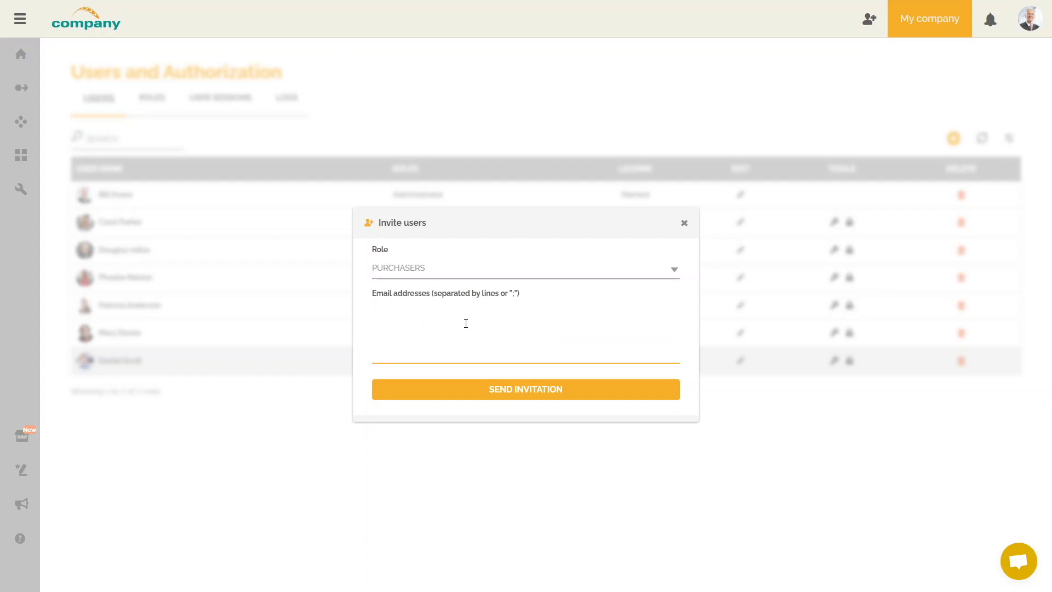
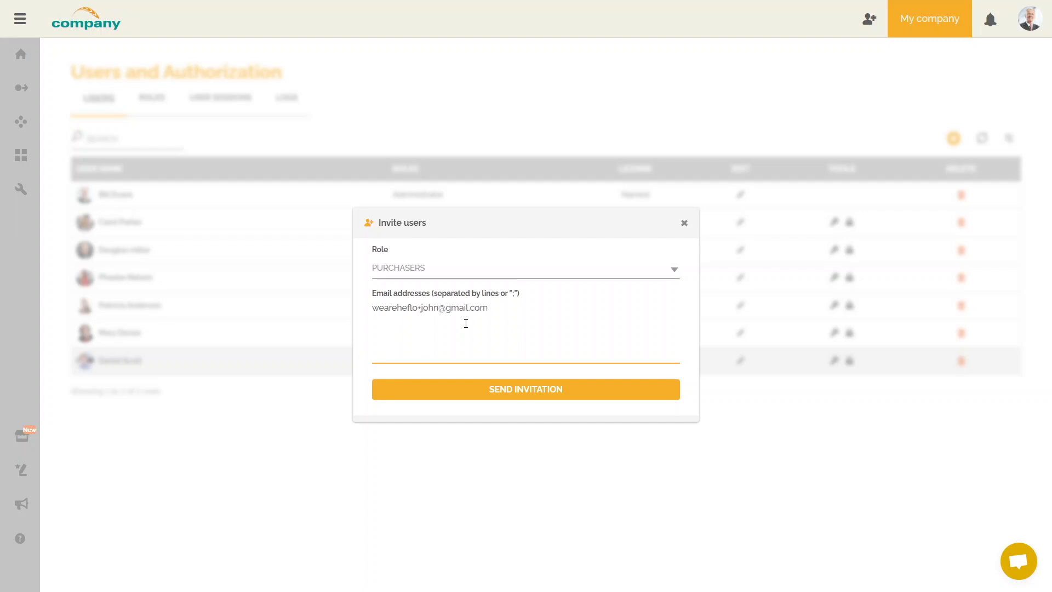
{"action": "left_click", "coordinate": [509, 397]}
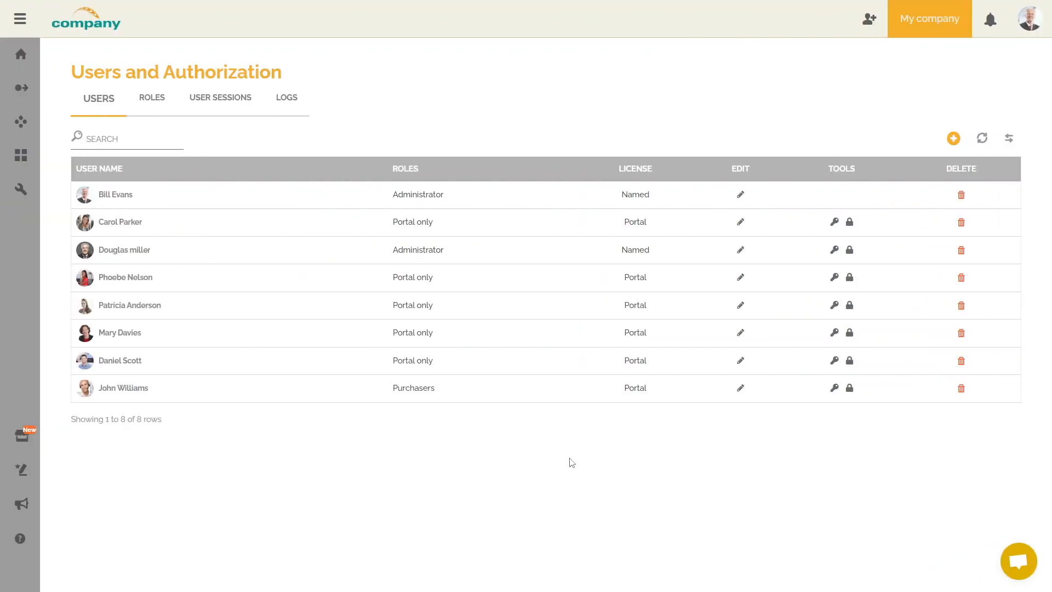
Confirm the new Purchasers user's details in the Edit User form.
{"action": "left_click", "coordinate": [741, 388]}
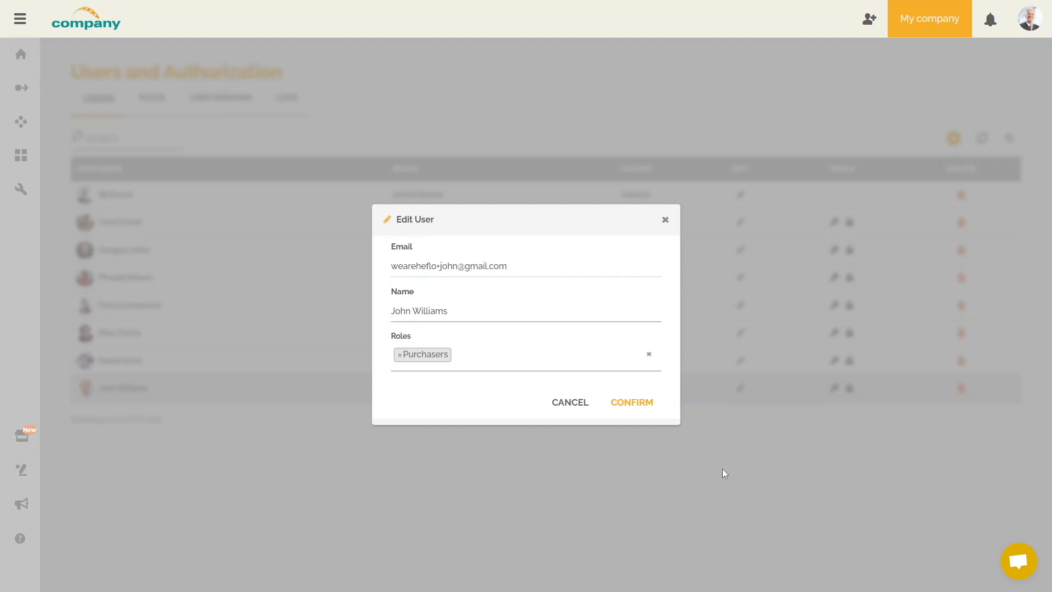
{"action": "left_click", "coordinate": [639, 405]}
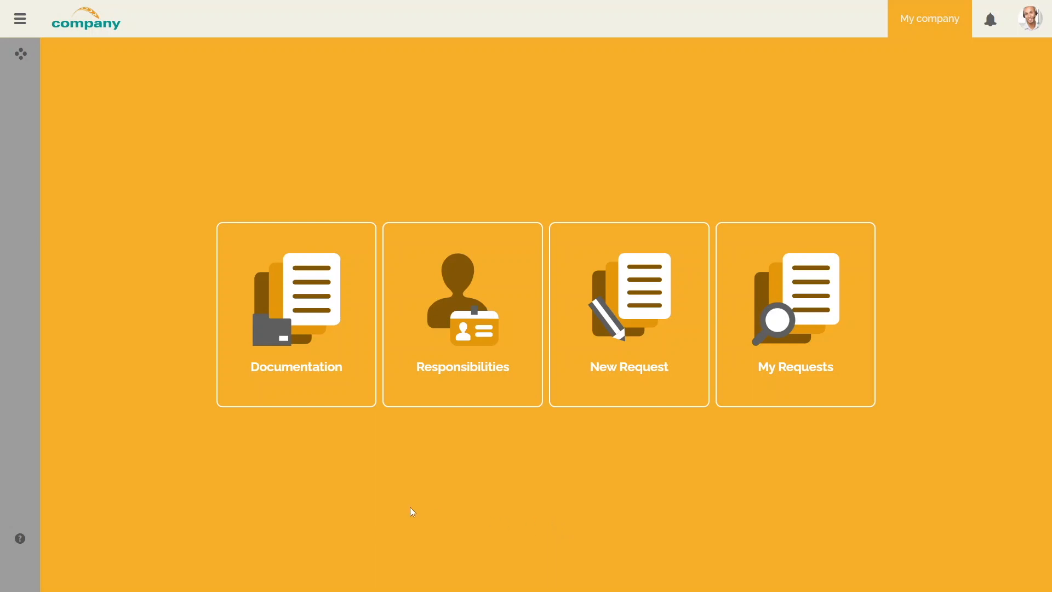
Expand the portal sidebar and go to the Documentation page.
{"action": "left_click", "coordinate": [20, 18]}
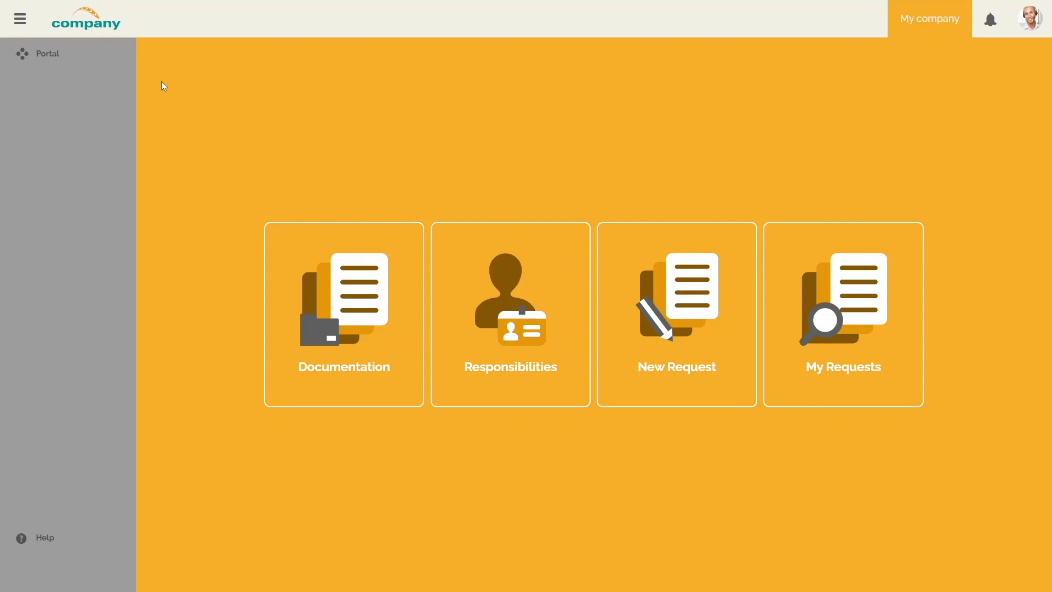
{"action": "left_click", "coordinate": [336, 295]}
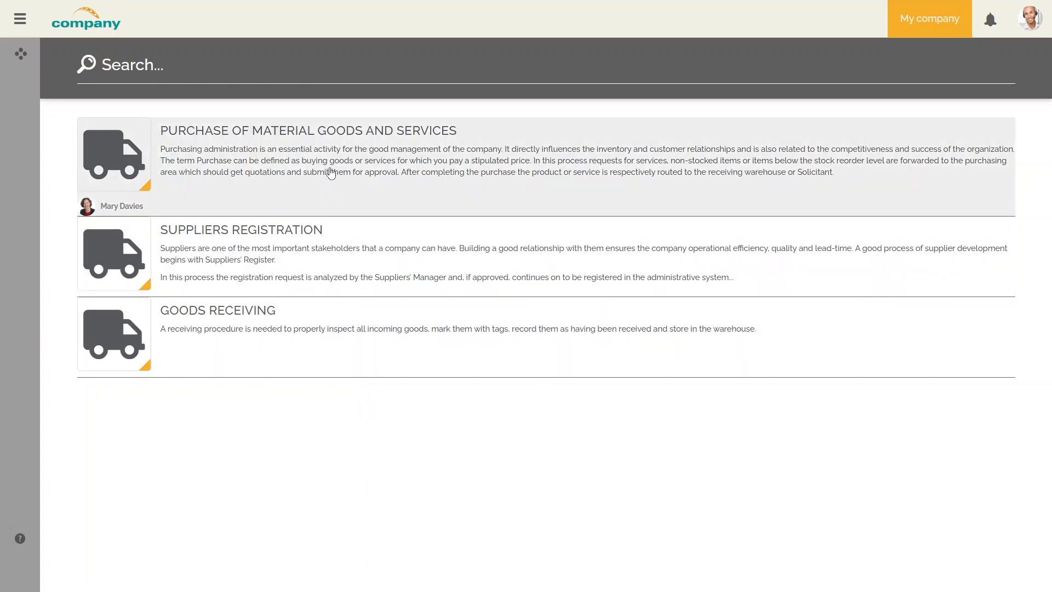
Read through the Purchase of Material Goods and Services documentation.
{"action": "left_click", "coordinate": [331, 134]}
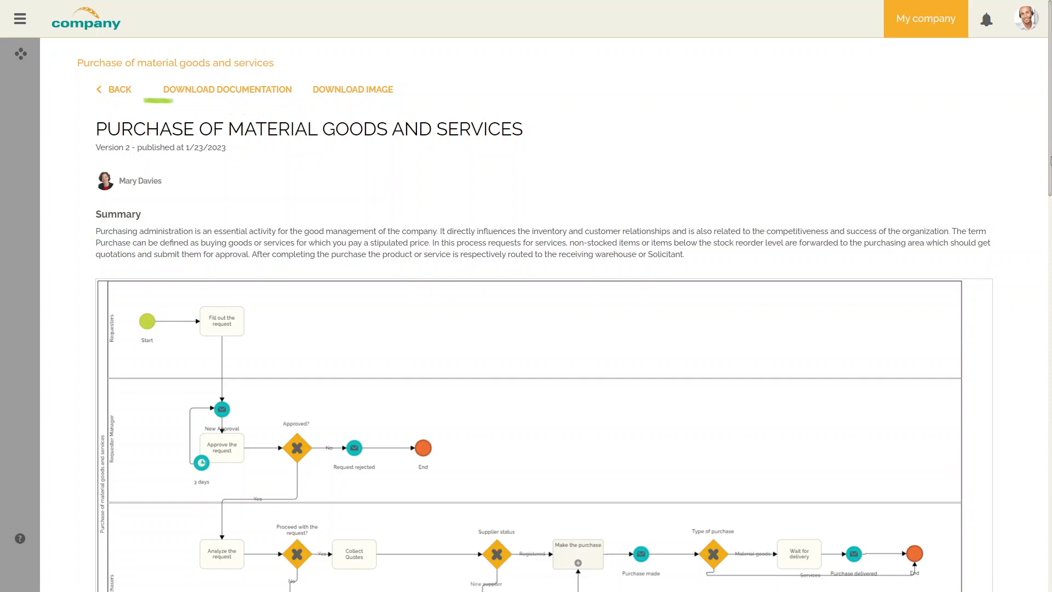
{"action": "scroll", "coordinate": [1040, 280], "scroll_direction": "down", "scroll_amount": 7}
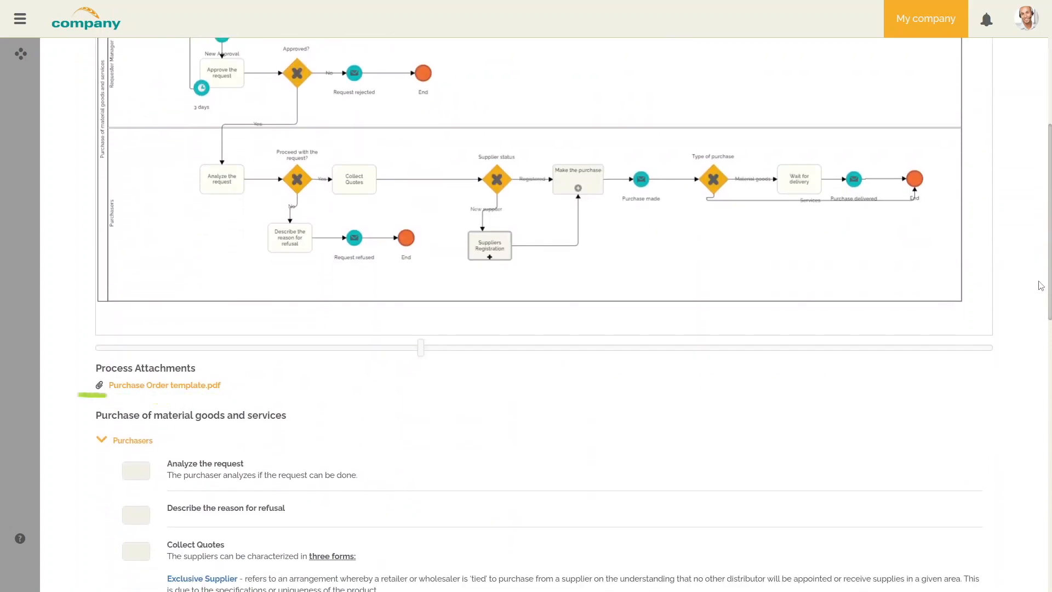
{"action": "scroll", "coordinate": [1041, 285], "scroll_direction": "down", "scroll_amount": 9}
{"action": "scroll", "coordinate": [1020, 470], "scroll_direction": "down", "scroll_amount": 6}
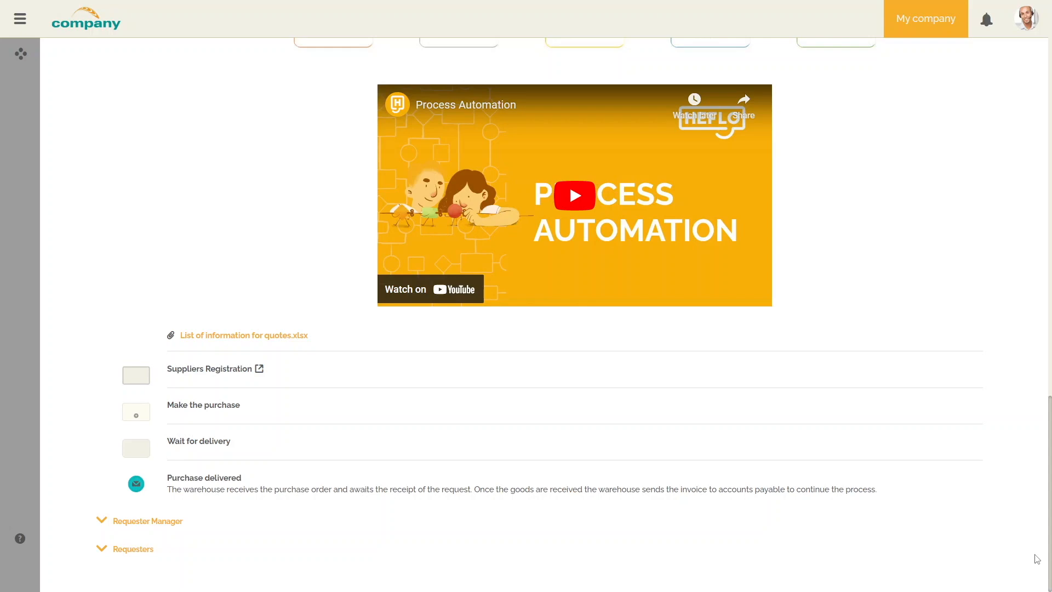
{"action": "scroll", "coordinate": [1038, 559], "scroll_direction": "up", "scroll_amount": 15}
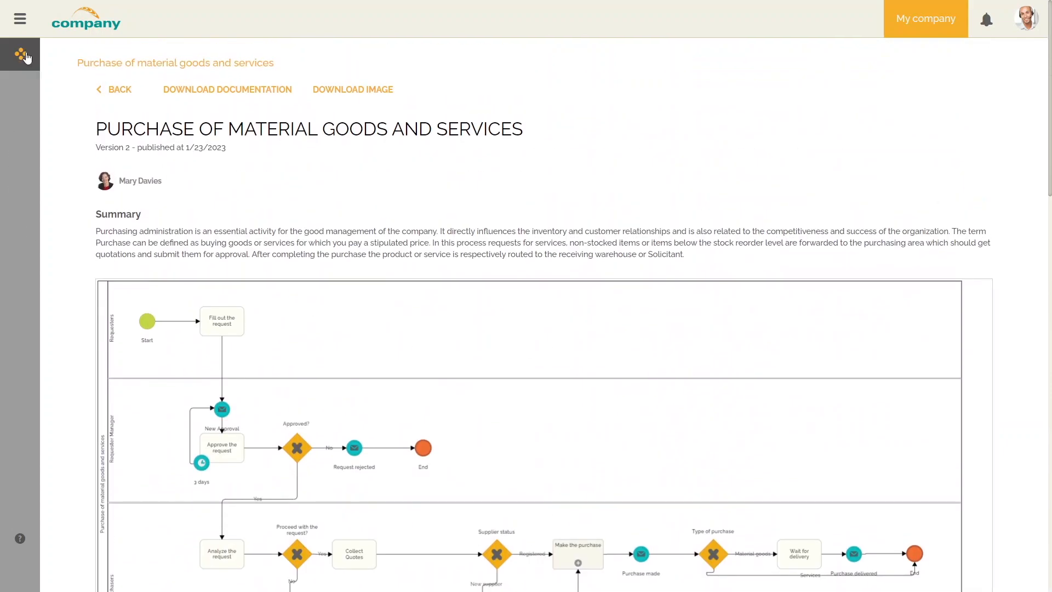
Return to the portal's Documentation list and sign out of the account.
{"action": "left_click", "coordinate": [28, 57]}
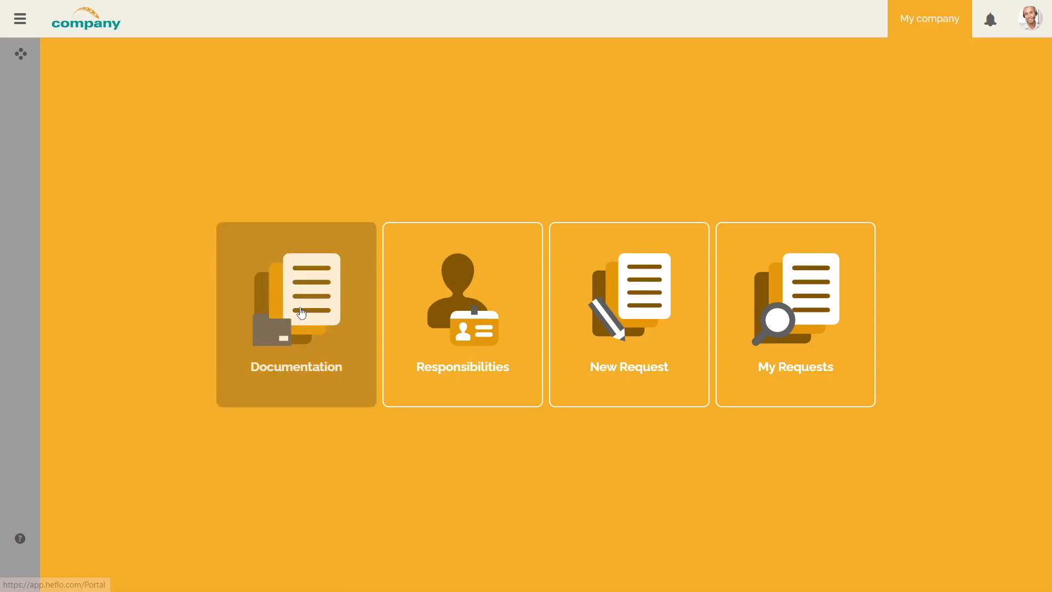
{"action": "left_click", "coordinate": [301, 313]}
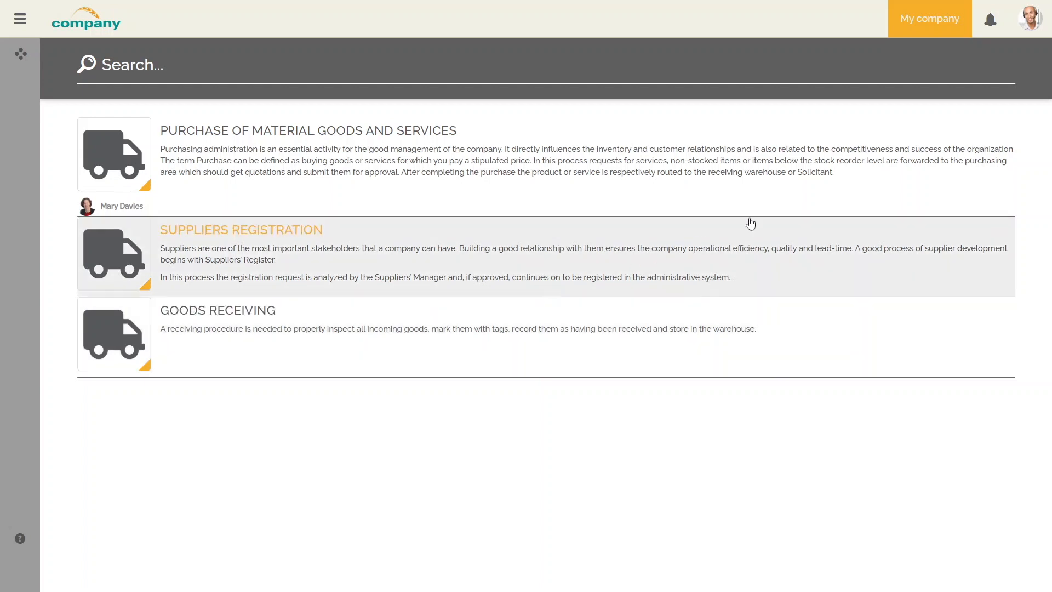
{"action": "left_click", "coordinate": [1026, 24]}
{"action": "left_click", "coordinate": [1023, 159]}
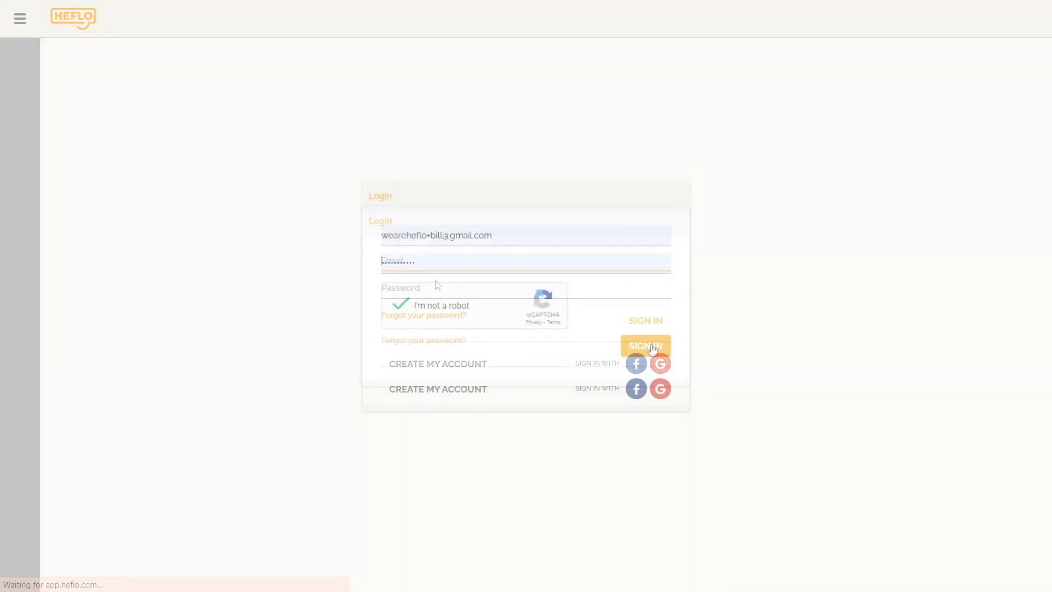
Sign in as administrator and show the Roles tab of Users and Authorization.
{"action": "left_click", "coordinate": [652, 348]}
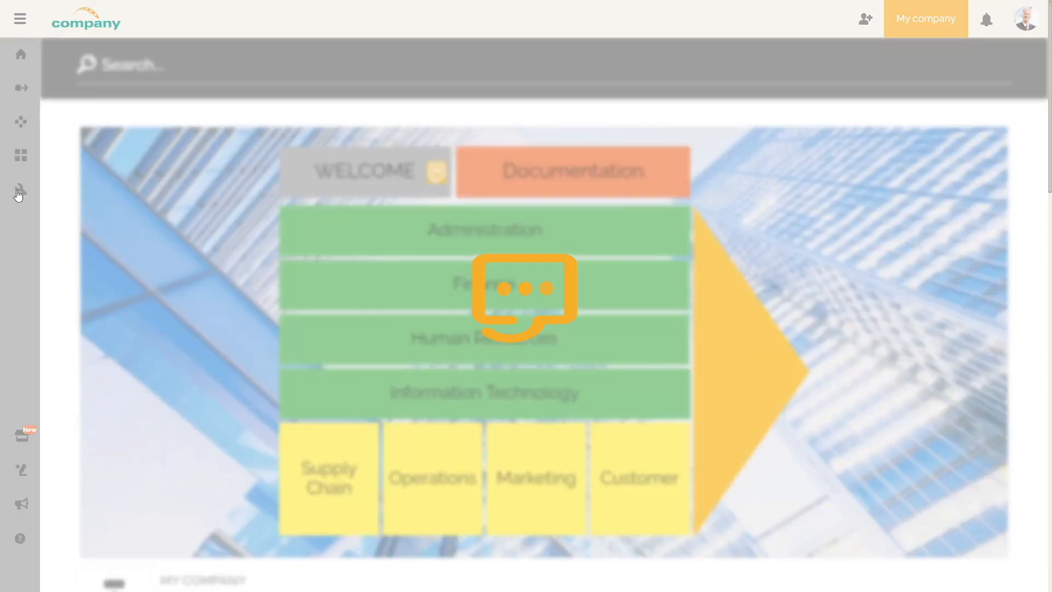
{"action": "mouse_move", "coordinate": [19, 192]}
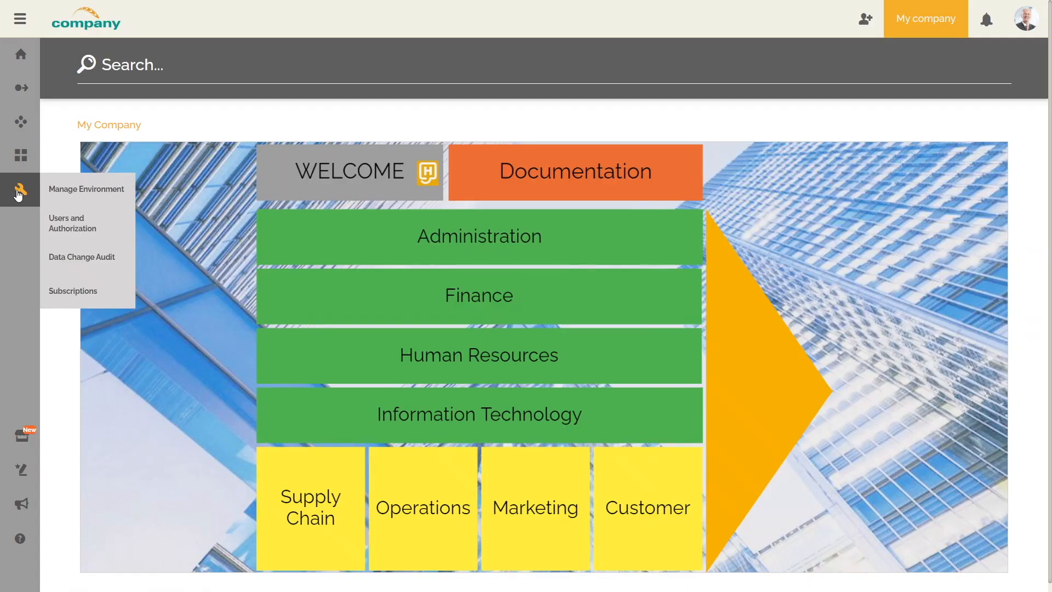
{"action": "left_click", "coordinate": [67, 224]}
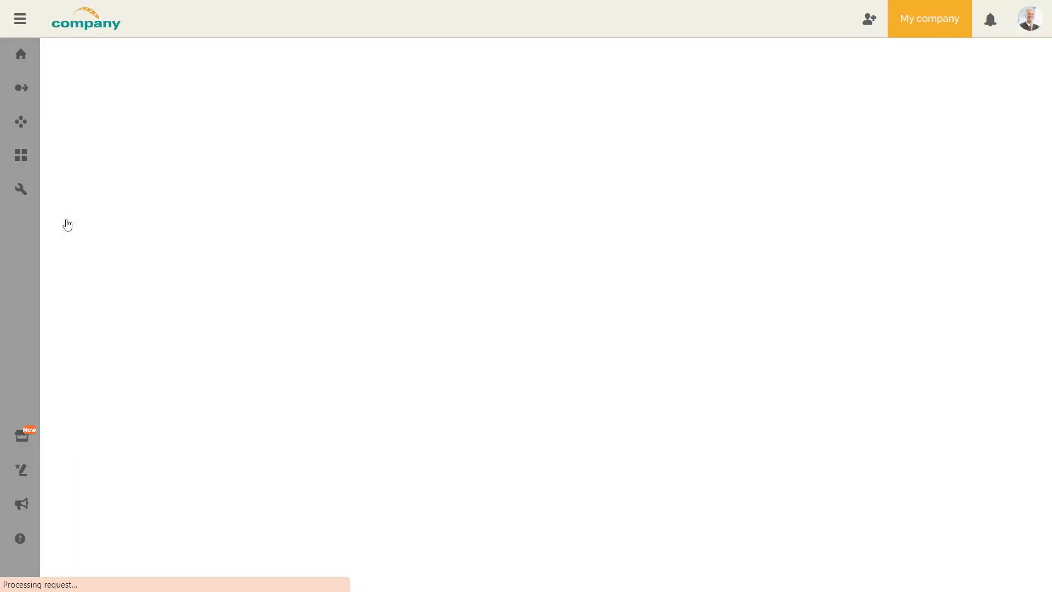
{"action": "left_click", "coordinate": [153, 101]}
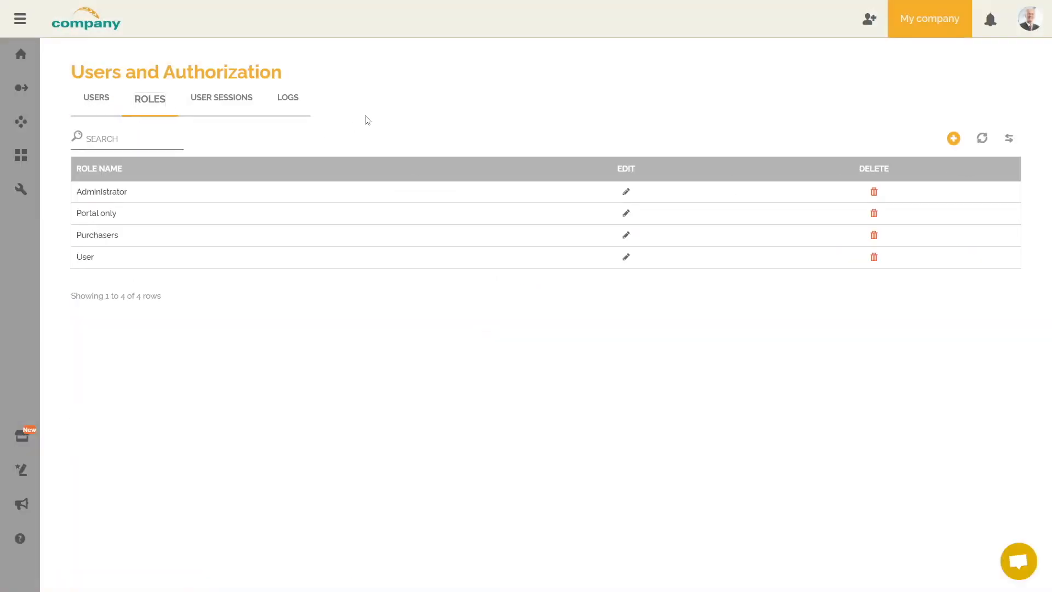
Grant the Purchasers role Portal view of the My Company process and save the role.
{"action": "left_click", "coordinate": [626, 235]}
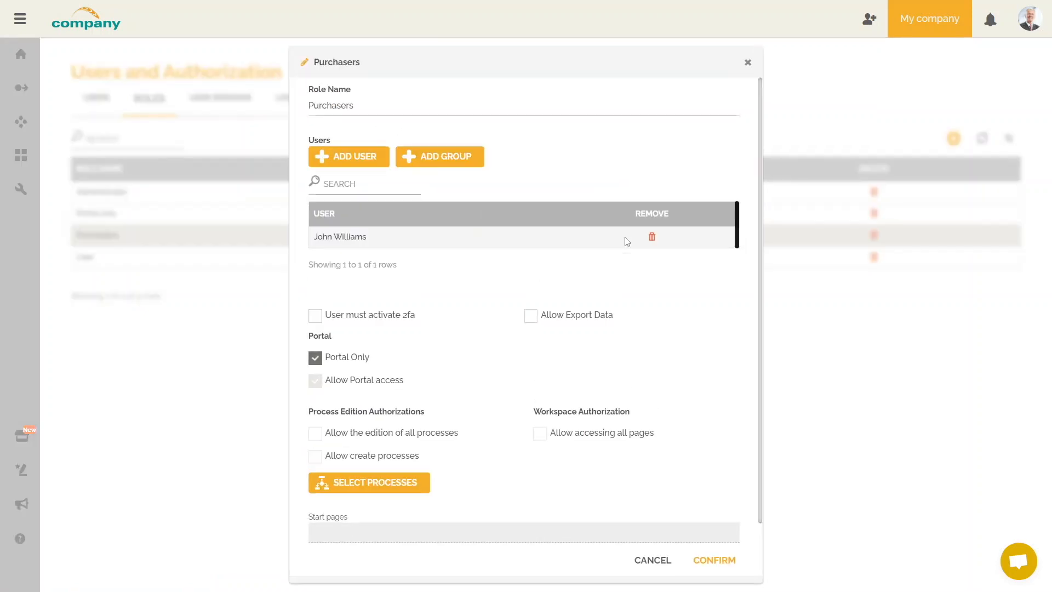
{"action": "left_click", "coordinate": [403, 491]}
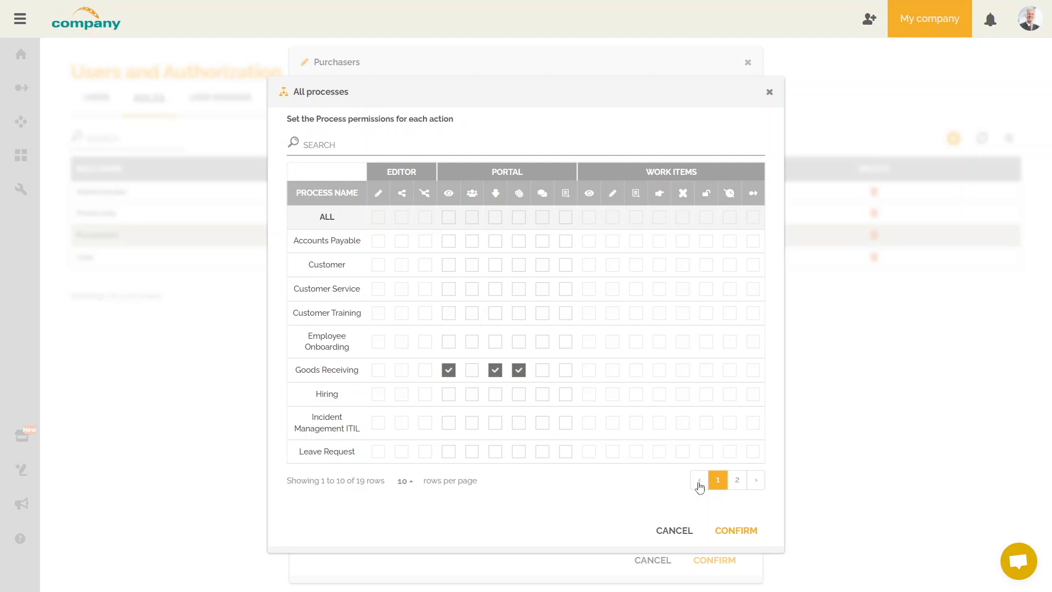
{"action": "left_click", "coordinate": [735, 480]}
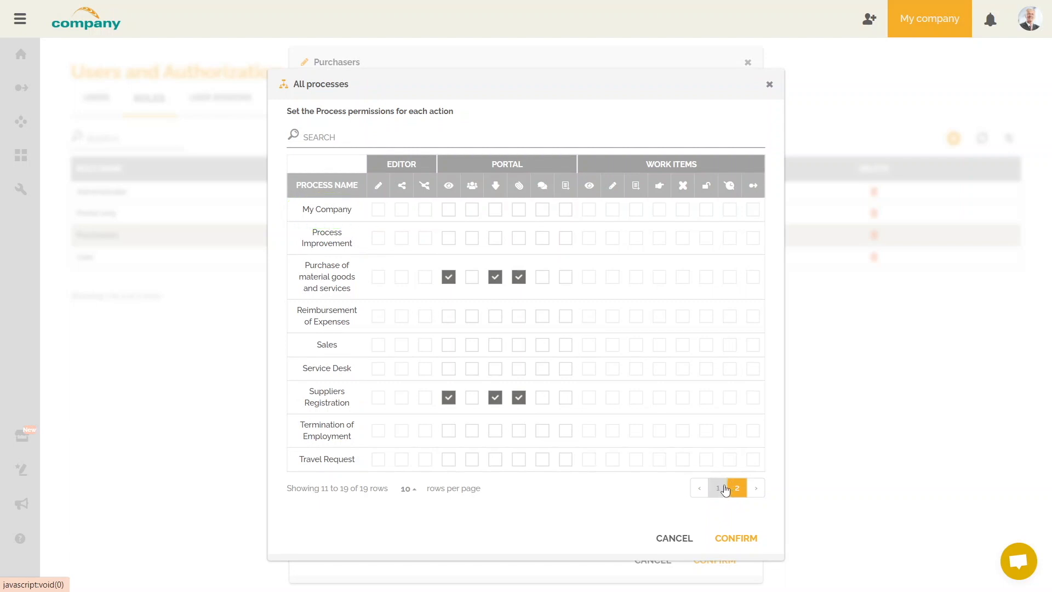
{"action": "left_click", "coordinate": [449, 210]}
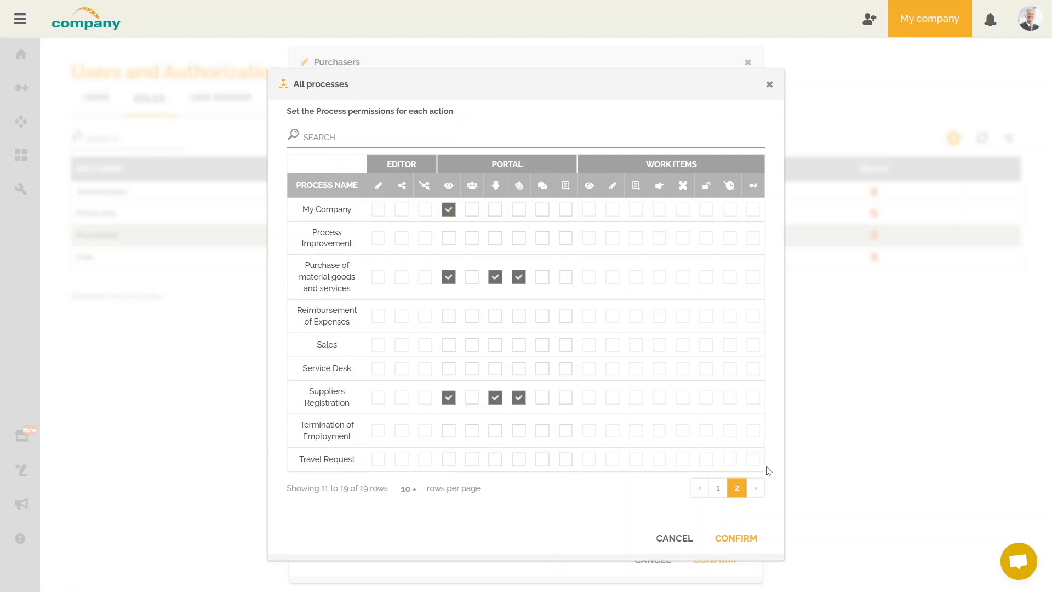
{"action": "left_click", "coordinate": [754, 538]}
{"action": "left_click", "coordinate": [726, 560]}
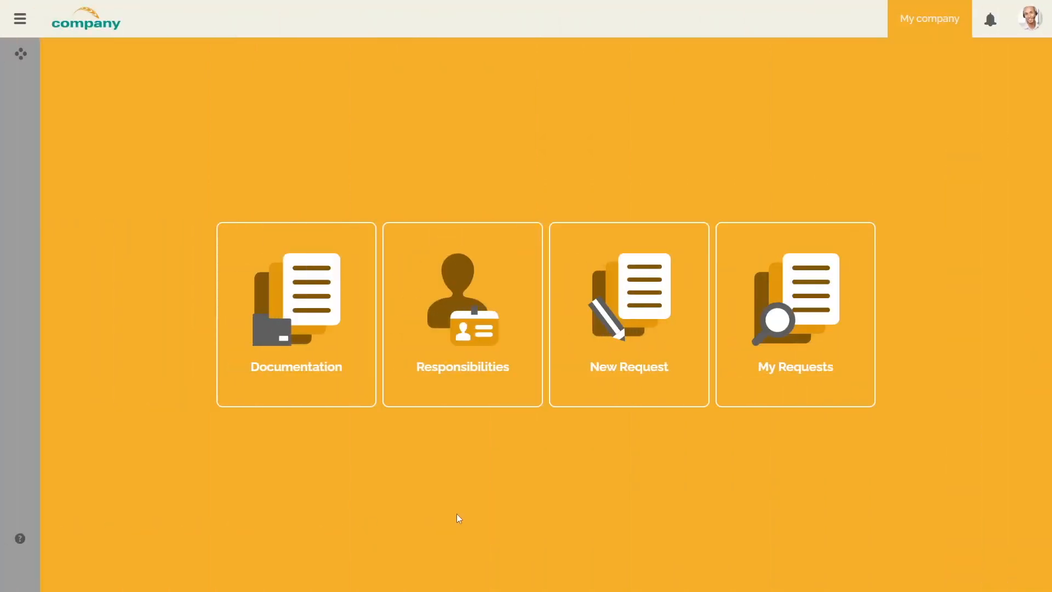
Try the Administration and Human Resources Employee Onboarding processes from the My Company map.
{"action": "left_click", "coordinate": [355, 384]}
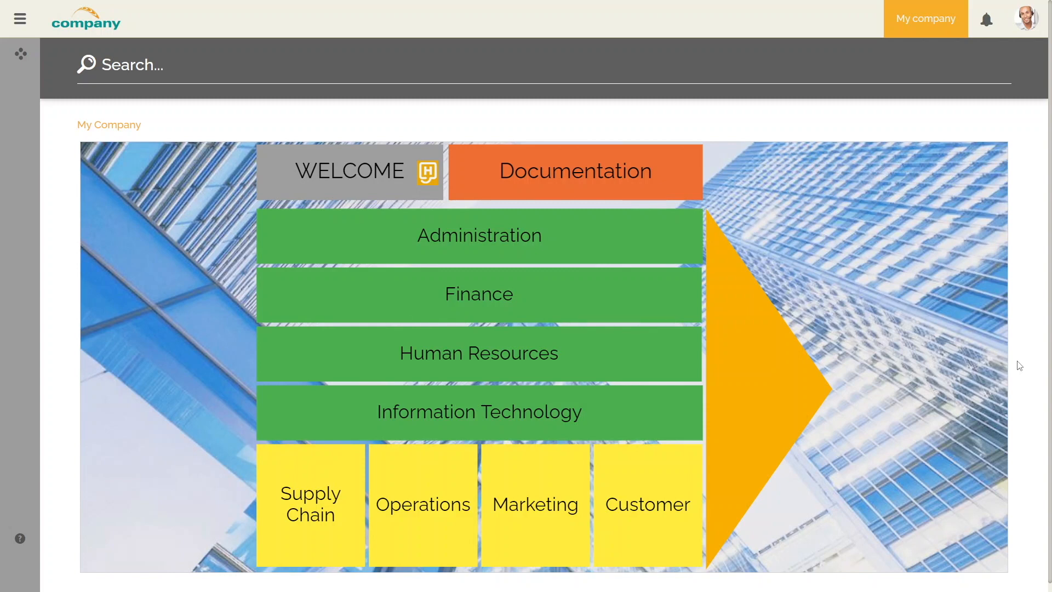
{"action": "left_click", "coordinate": [613, 246]}
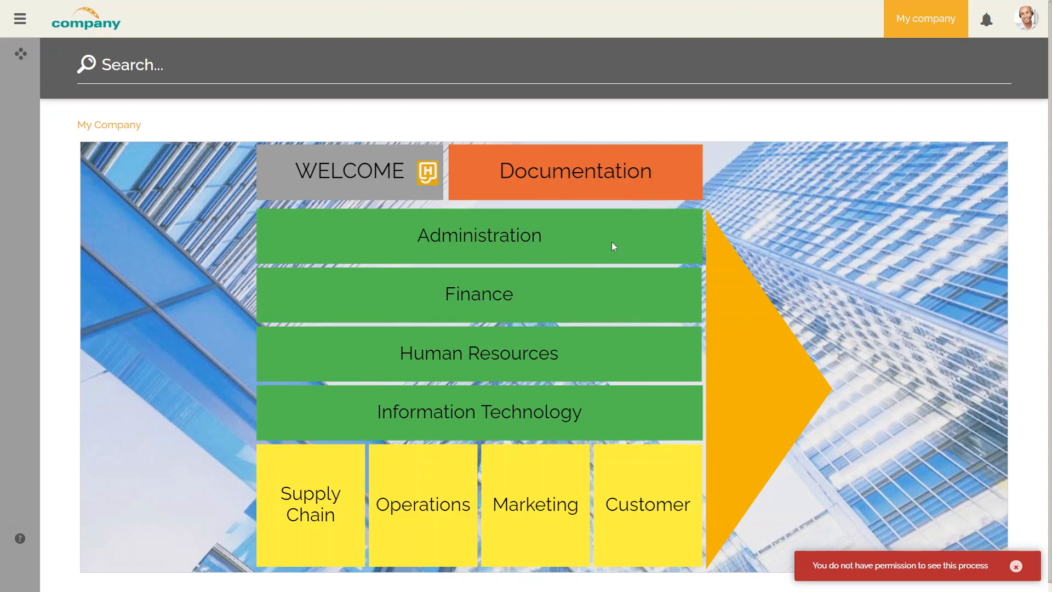
{"action": "left_click", "coordinate": [592, 366]}
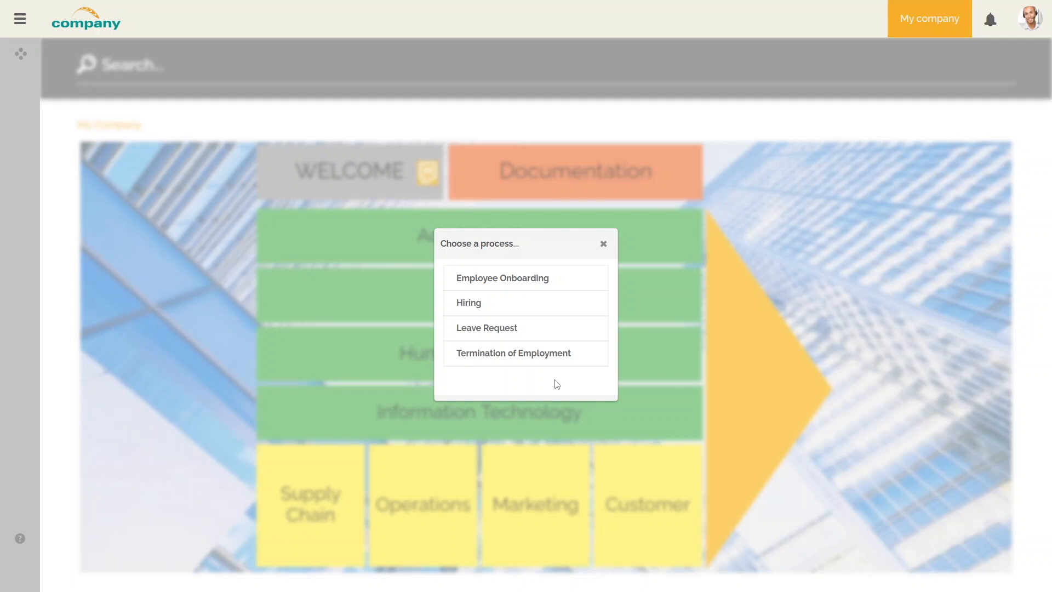
{"action": "left_click", "coordinate": [557, 285]}
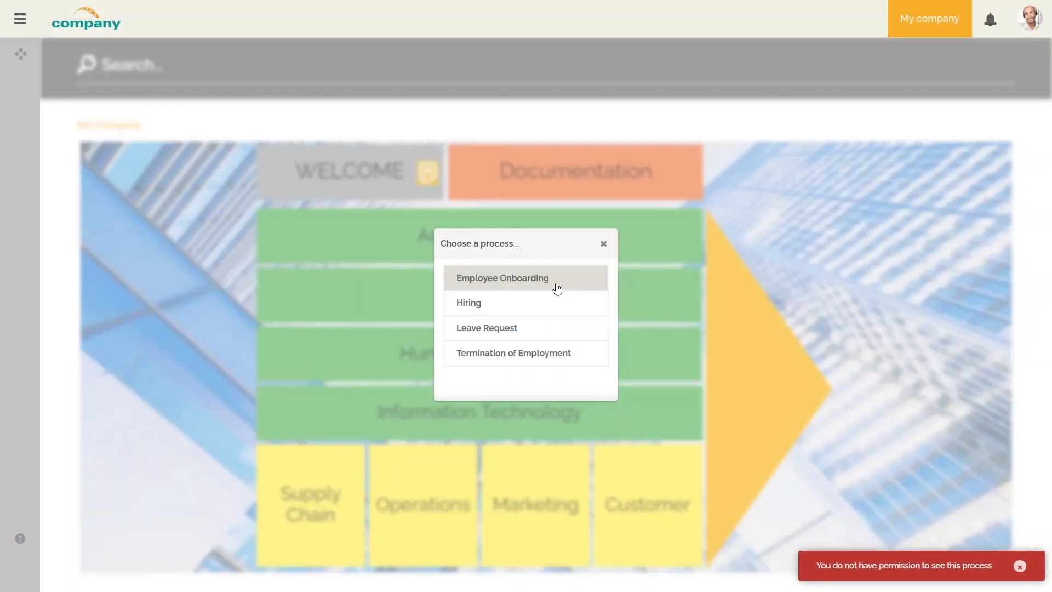
{"action": "left_click", "coordinate": [603, 243]}
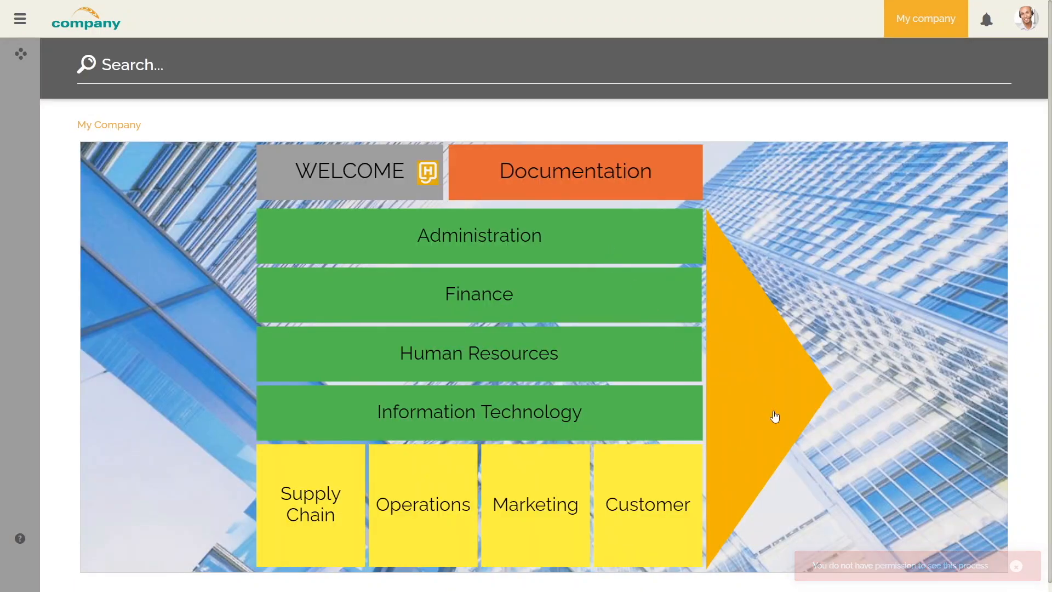
Read the welcome message, download Product sheet template.xlsx, then list Supply Chain processes.
{"action": "left_click", "coordinate": [382, 175]}
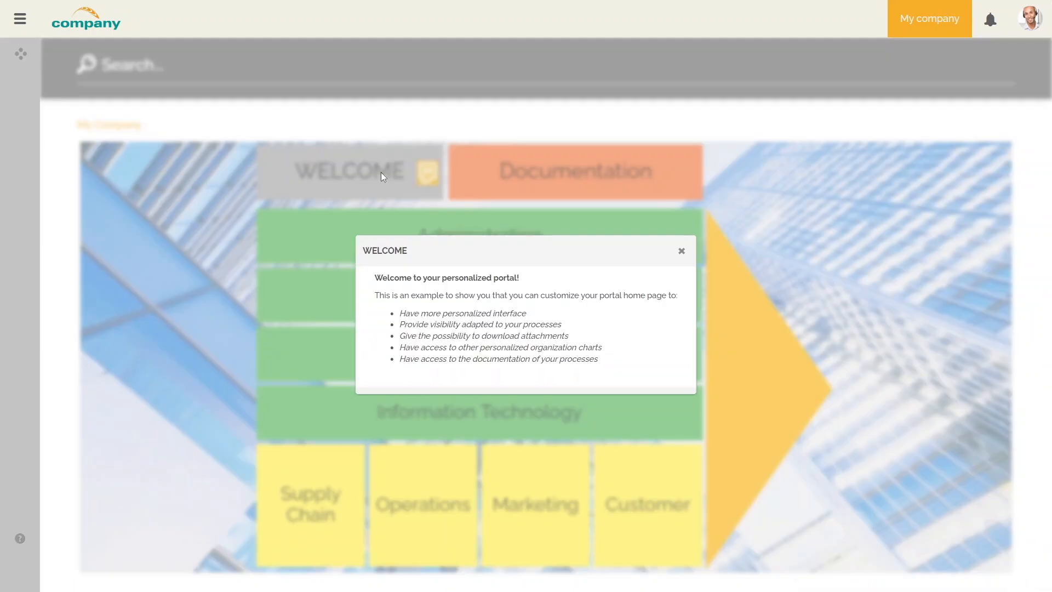
{"action": "left_click", "coordinate": [682, 251]}
{"action": "left_click", "coordinate": [642, 192]}
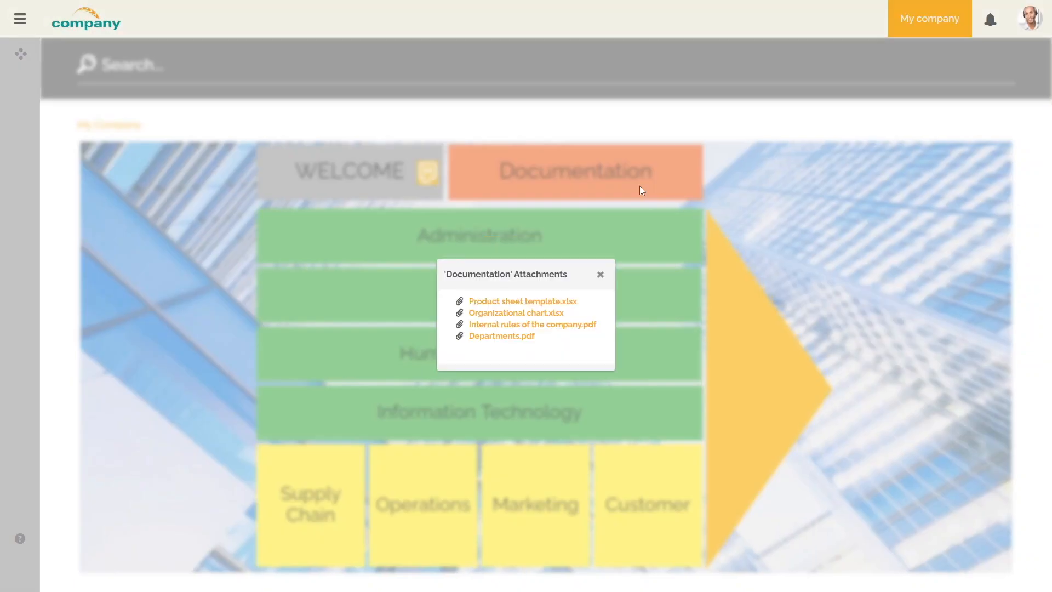
{"action": "left_click", "coordinate": [536, 302]}
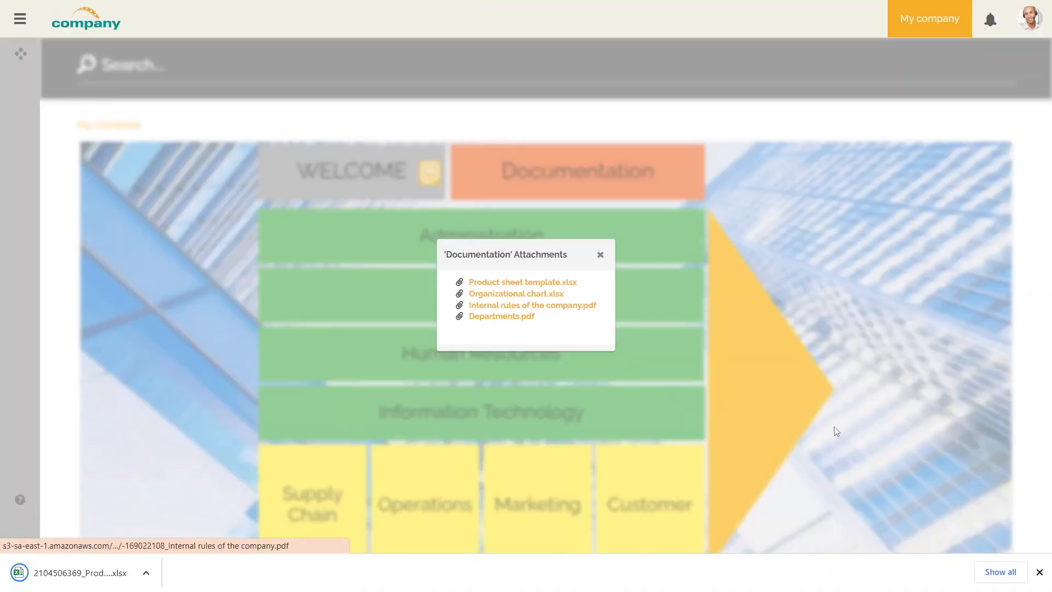
{"action": "left_click", "coordinate": [1040, 572]}
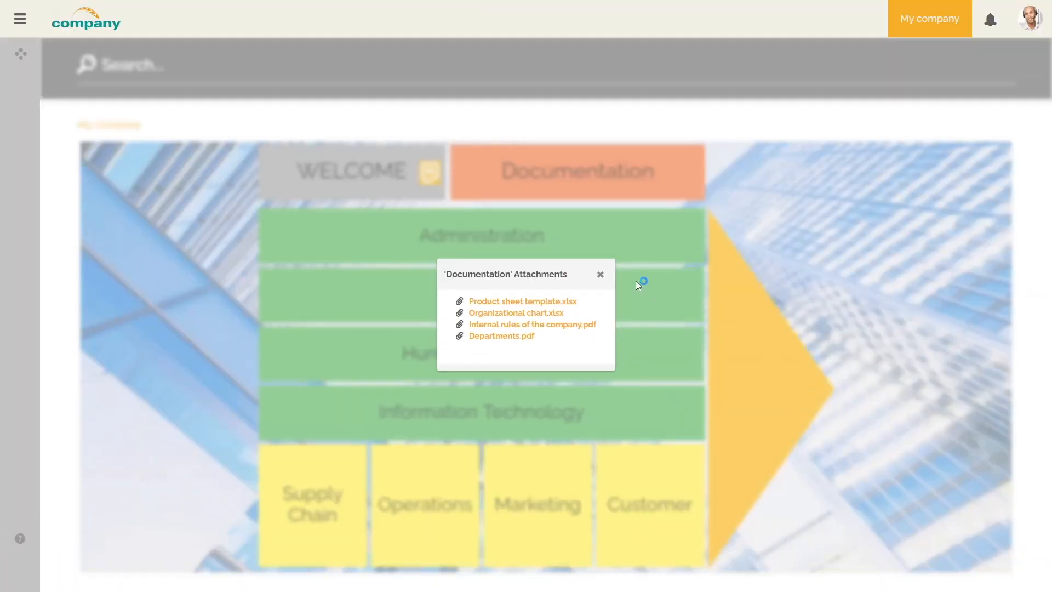
{"action": "left_click", "coordinate": [601, 275]}
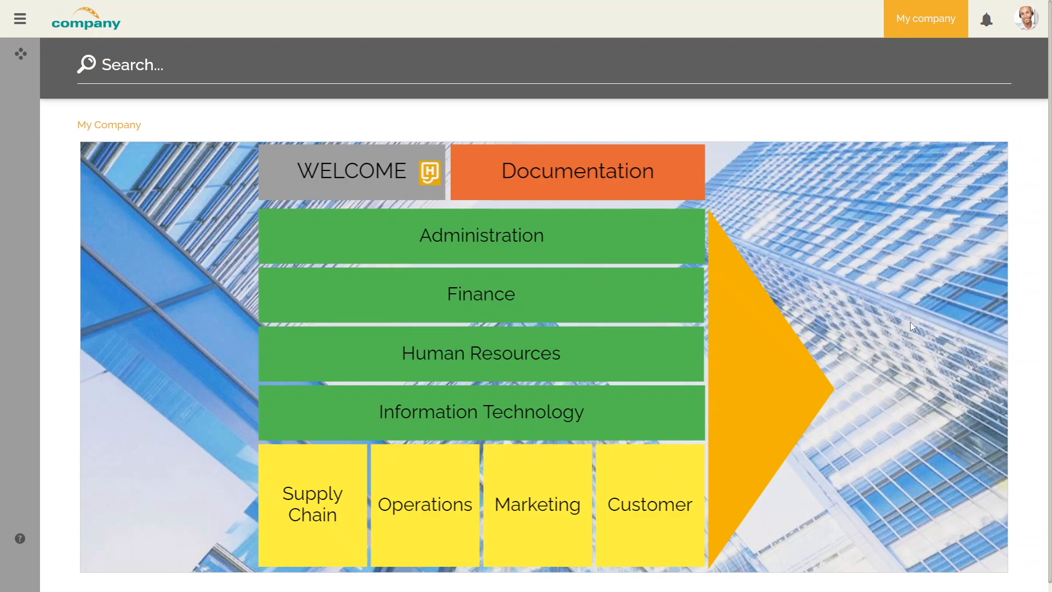
{"action": "left_click", "coordinate": [330, 475]}
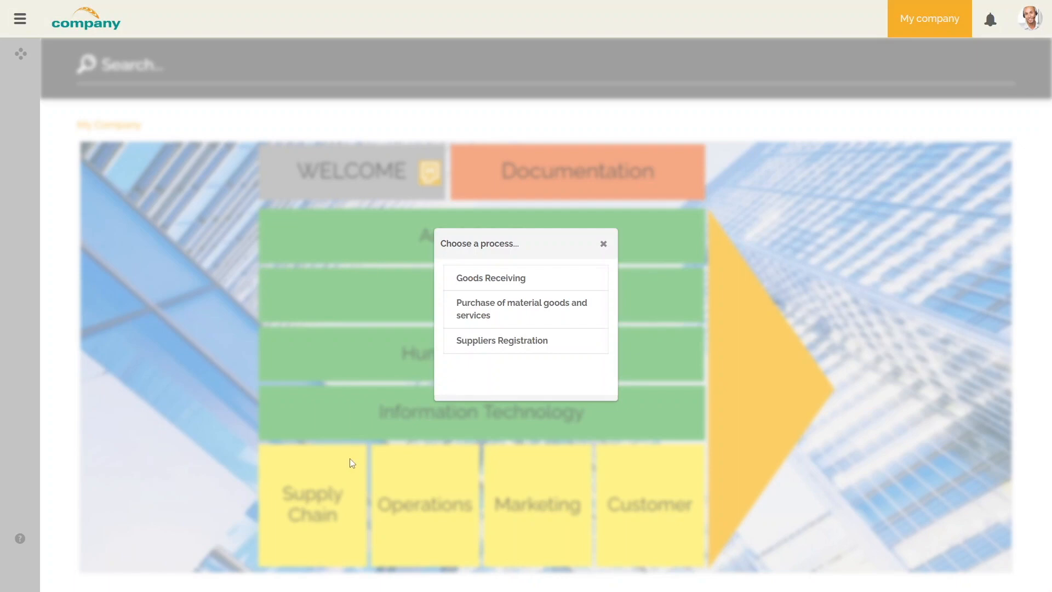
View the Purchase of material goods and services diagram, reopening it via search and scrolling it.
{"action": "left_click", "coordinate": [537, 308]}
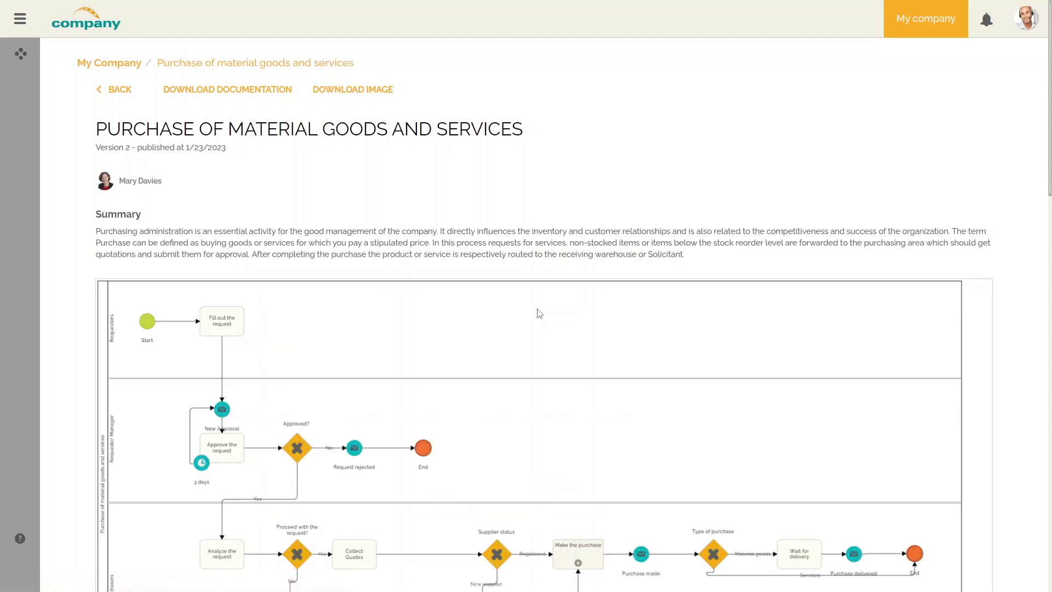
{"action": "left_click", "coordinate": [120, 66]}
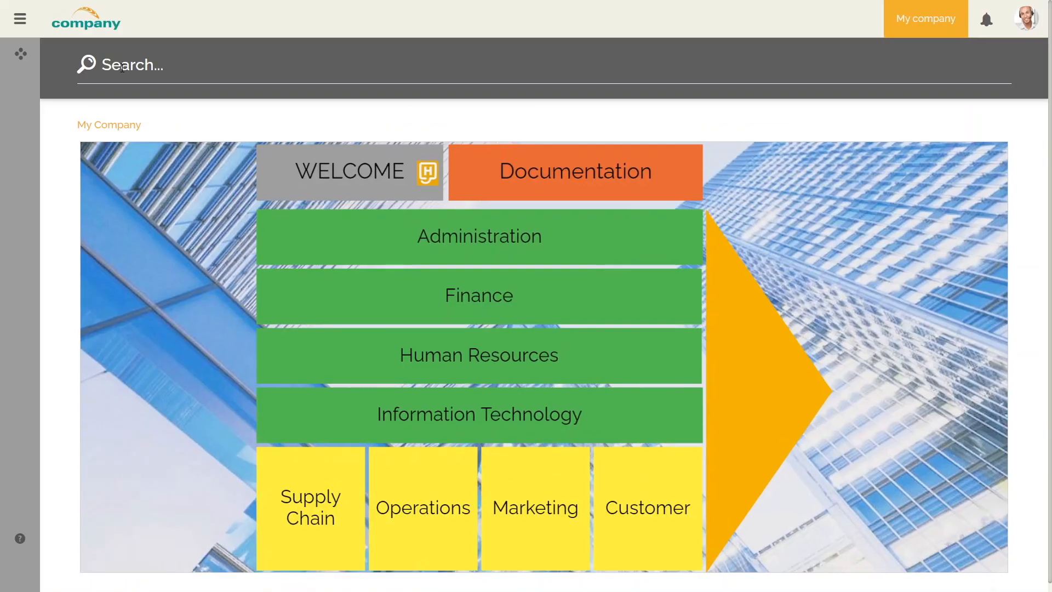
{"action": "left_click", "coordinate": [125, 72]}
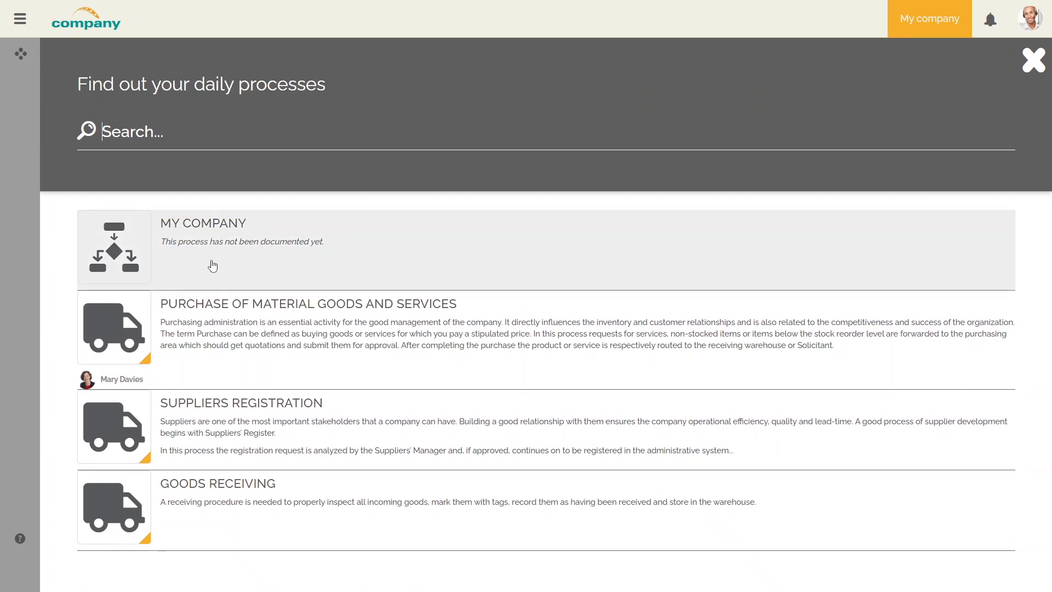
{"action": "left_click", "coordinate": [237, 308]}
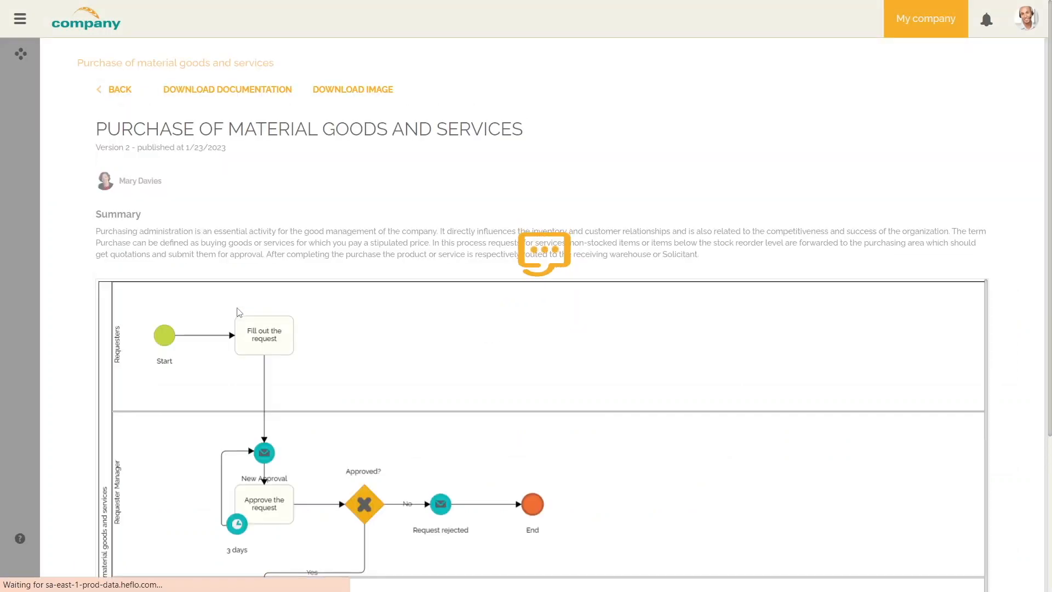
{"action": "scroll", "coordinate": [1050, 265], "scroll_direction": "down", "scroll_amount": 5}
{"action": "left_click_drag", "start_coordinate": [1050, 261], "coordinate": [1043, 536]}
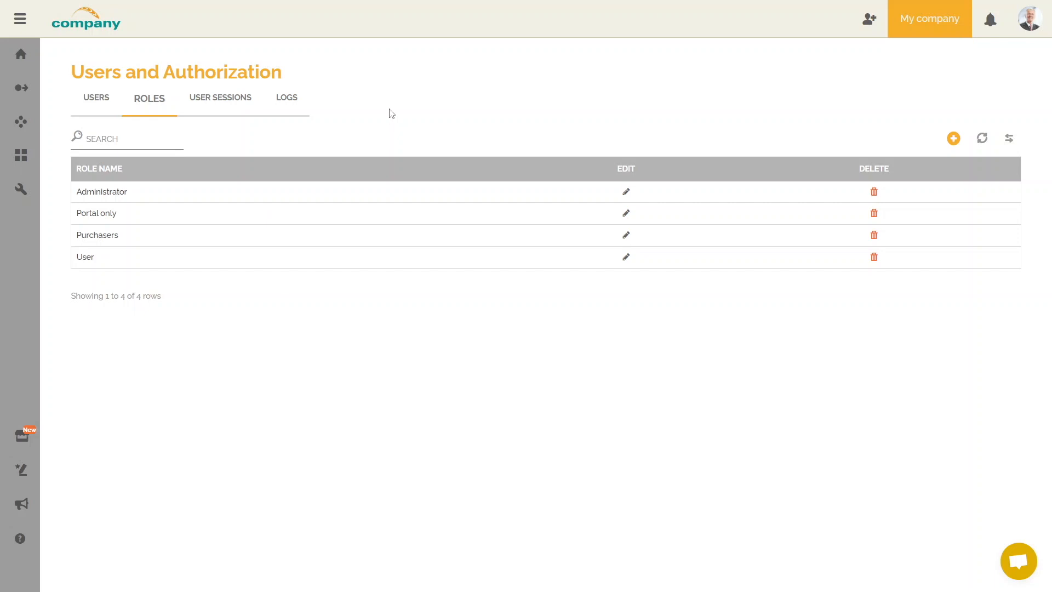
Create a Portal Only role named 'Purchaser coordinator' and bring up its process permissions.
{"action": "left_click", "coordinate": [952, 138]}
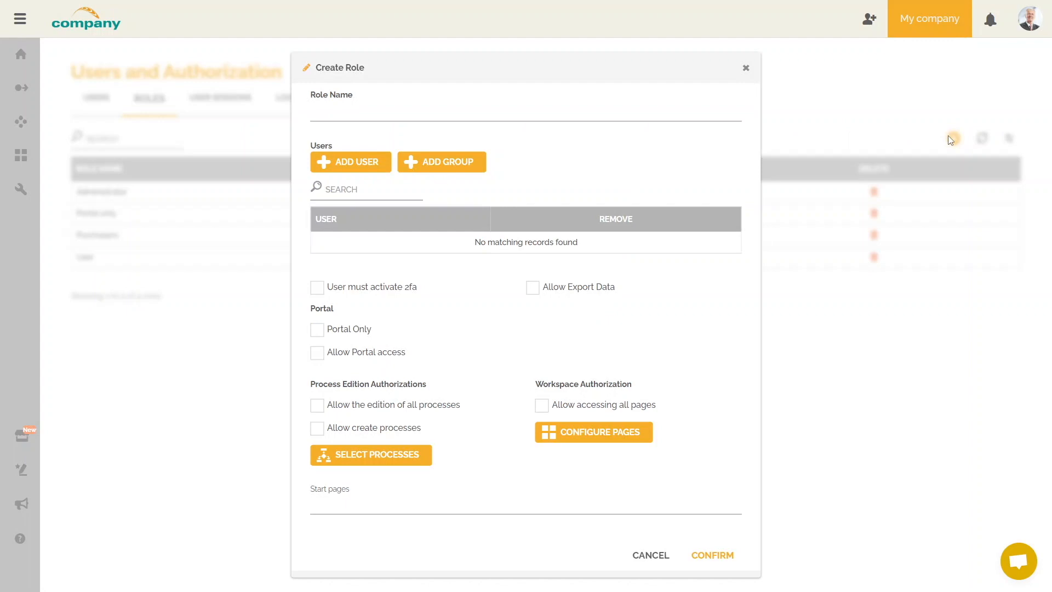
{"action": "left_click", "coordinate": [422, 114]}
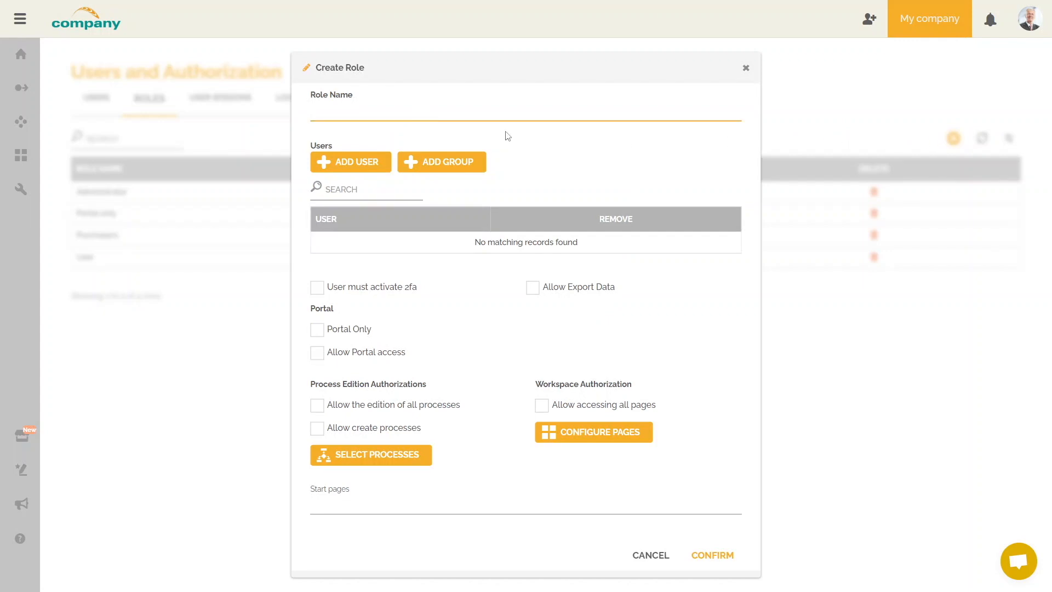
{"action": "type", "text": "Purchaser coordinator"}
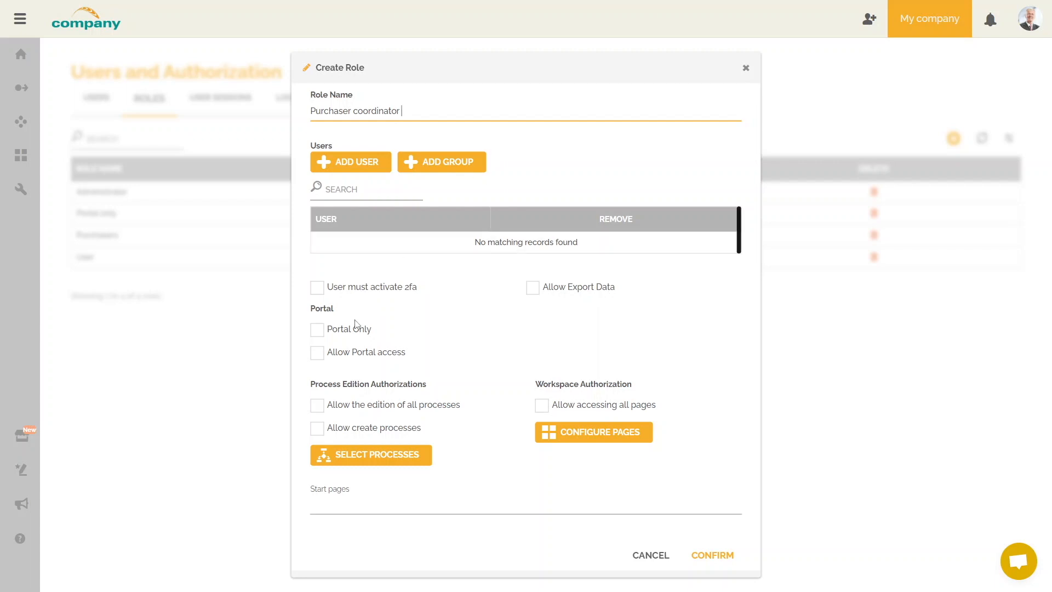
{"action": "left_click", "coordinate": [317, 333]}
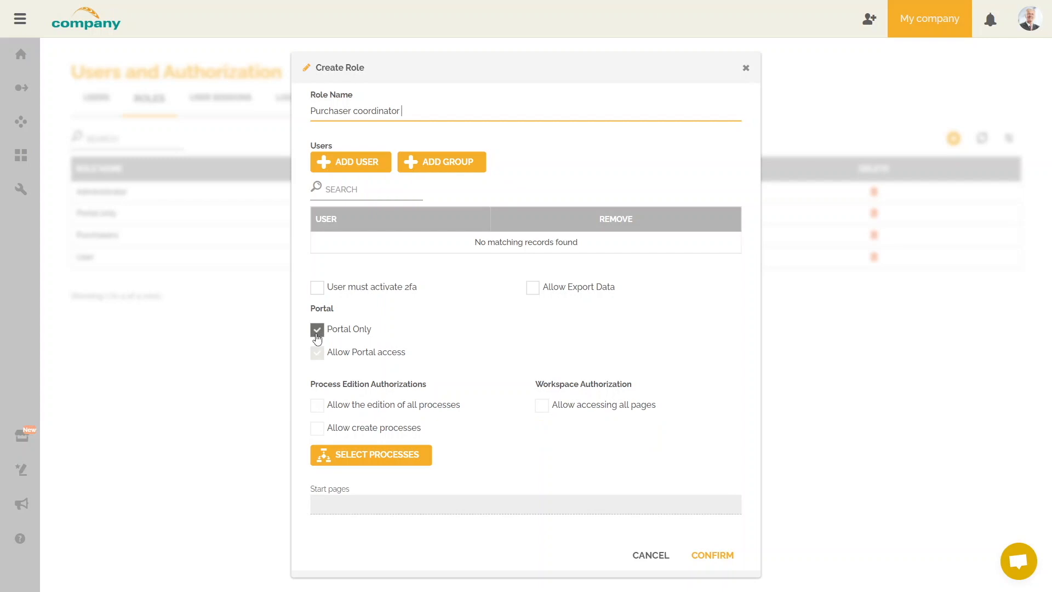
{"action": "left_click", "coordinate": [396, 462]}
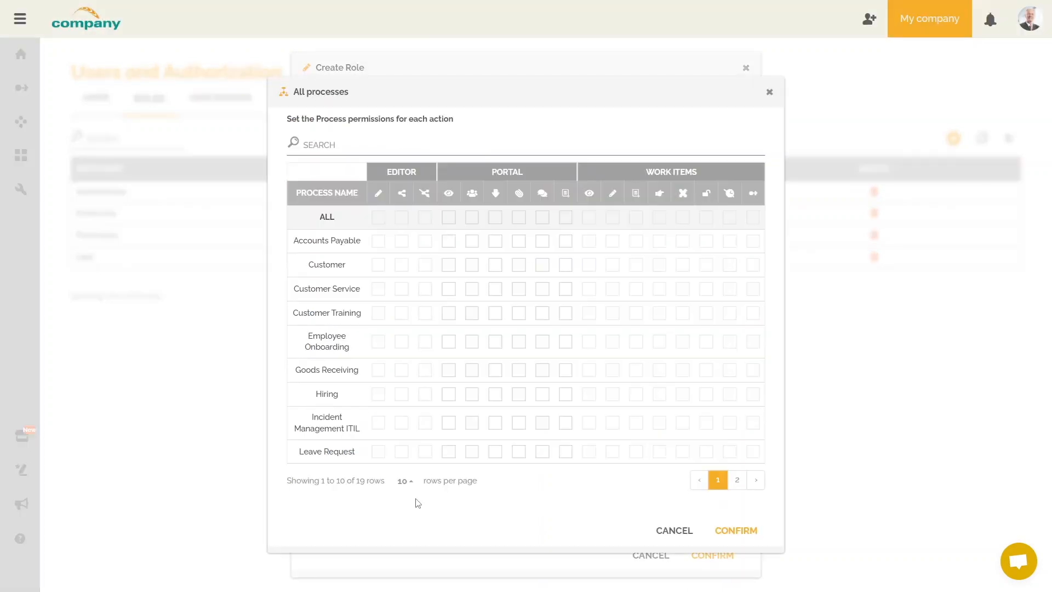
Leave only the Portal comment permission ticked for Goods Receiving.
{"action": "left_click", "coordinate": [448, 371]}
{"action": "left_click", "coordinate": [495, 371]}
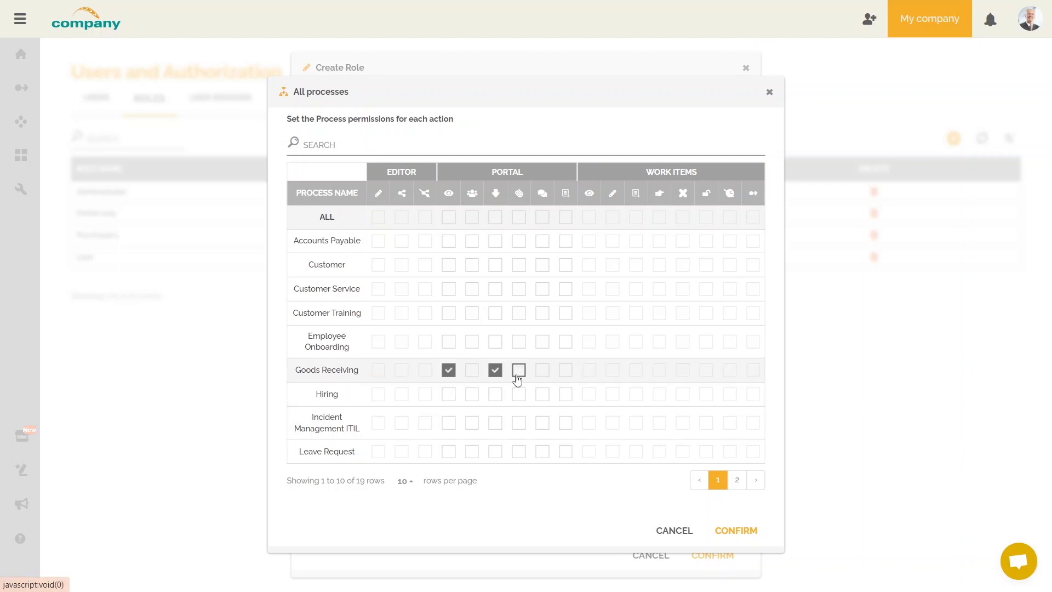
{"action": "left_click", "coordinate": [519, 371]}
{"action": "left_click", "coordinate": [541, 373]}
{"action": "left_click", "coordinate": [518, 371]}
{"action": "left_click", "coordinate": [494, 372]}
{"action": "left_click", "coordinate": [449, 372]}
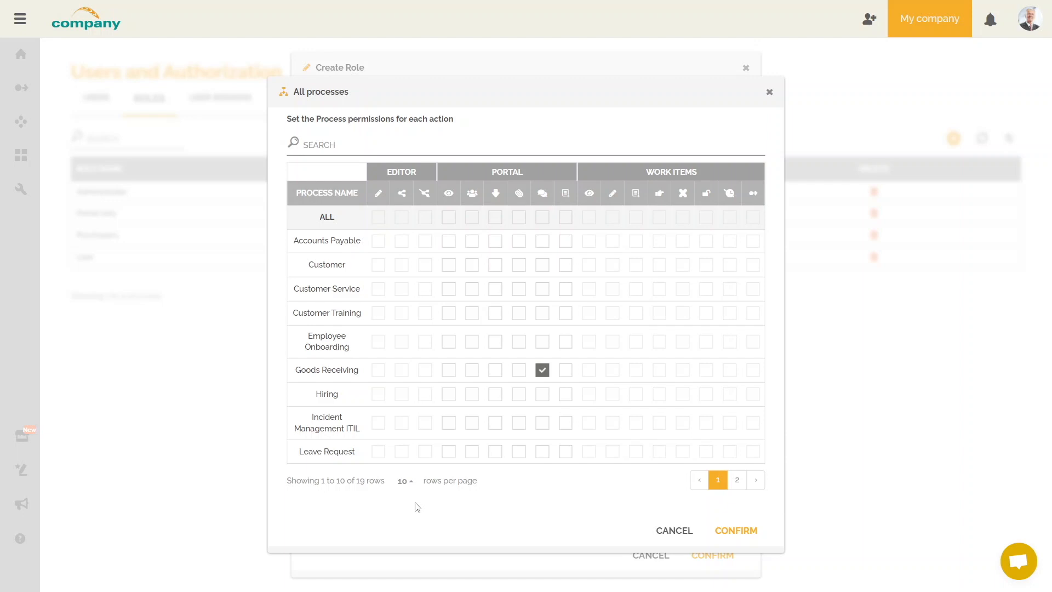
Tick Portal comment for Purchase of material goods and services and Suppliers Registration, then confirm.
{"action": "left_click", "coordinate": [739, 486]}
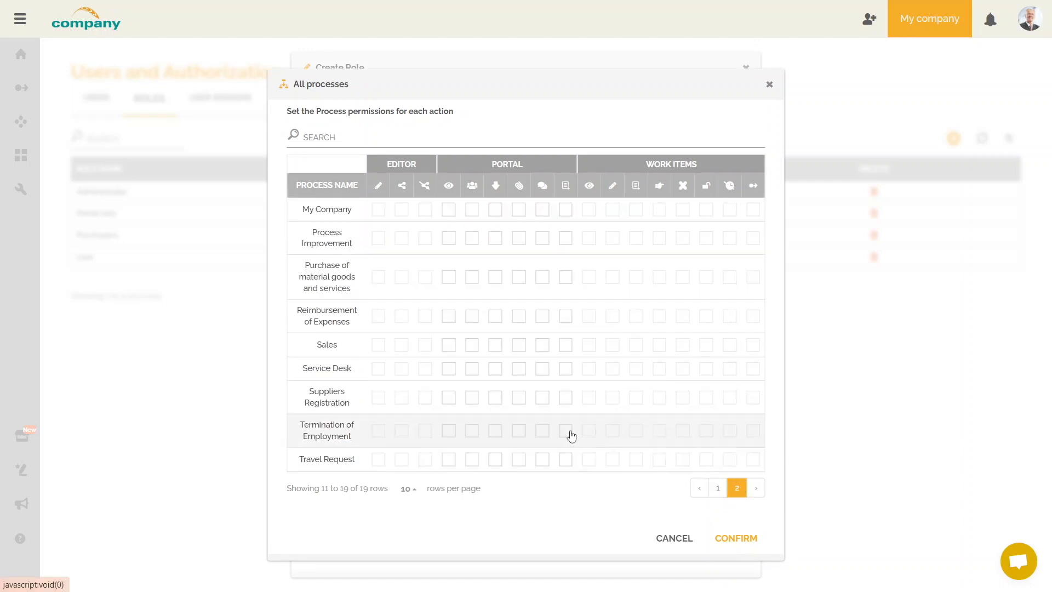
{"action": "left_click", "coordinate": [542, 277]}
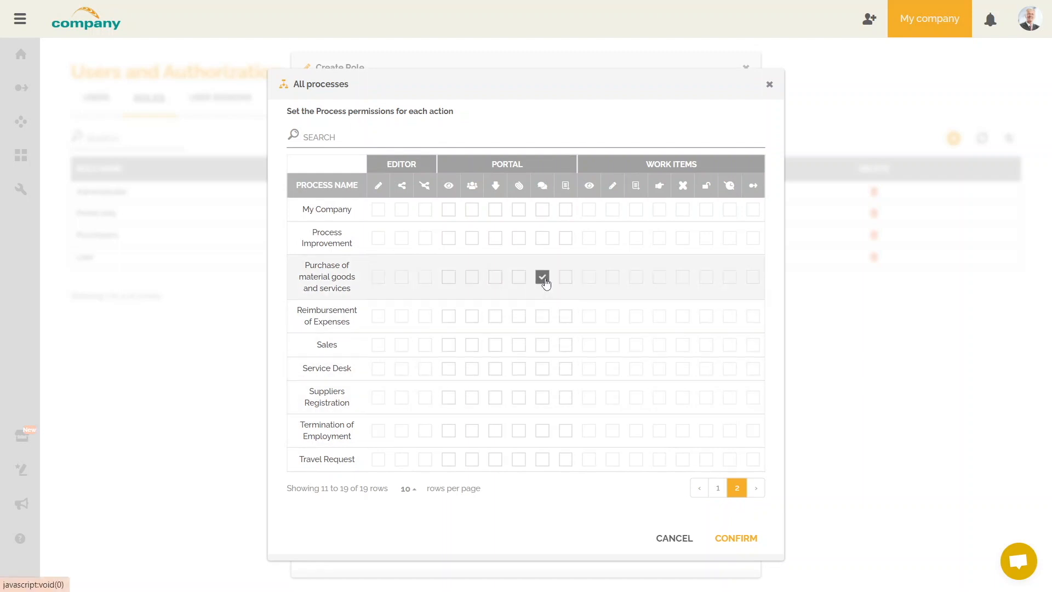
{"action": "left_click", "coordinate": [544, 397]}
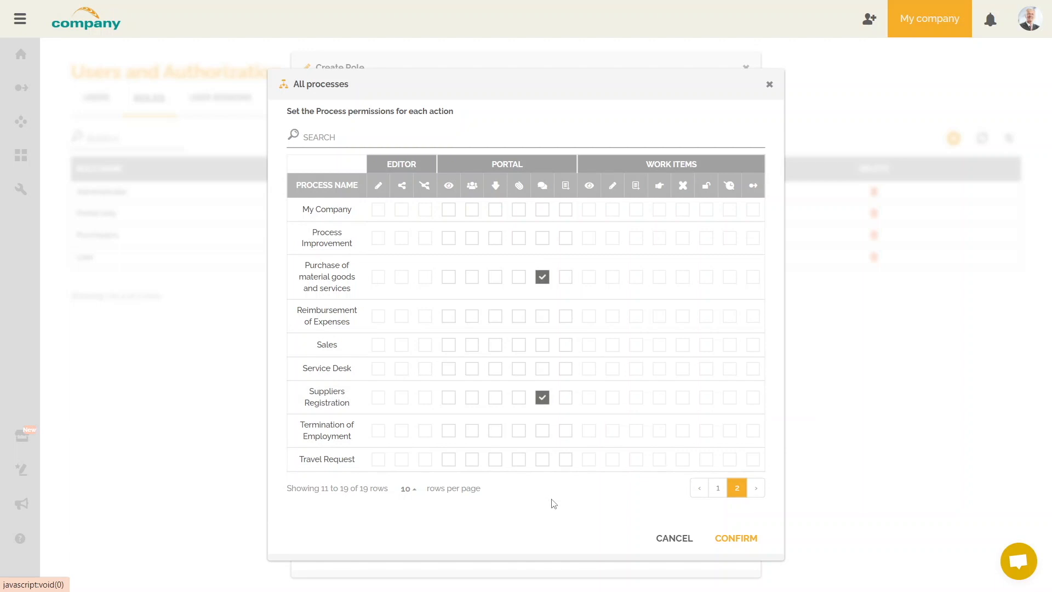
{"action": "left_click", "coordinate": [738, 539]}
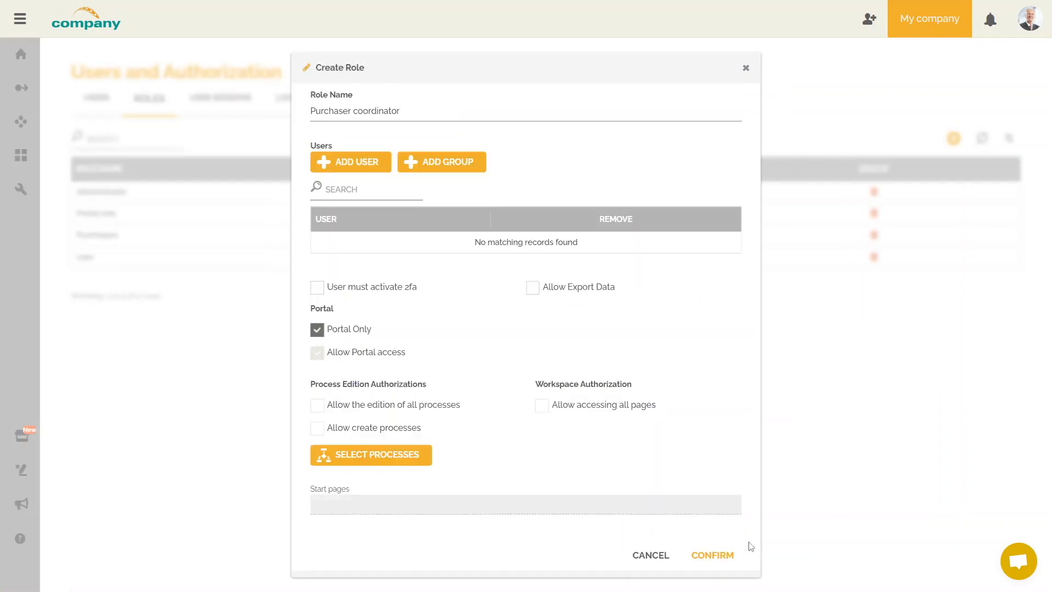
Save the Purchaser coordinator role, then add it to the Purchasers user's roles.
{"action": "left_click", "coordinate": [730, 556]}
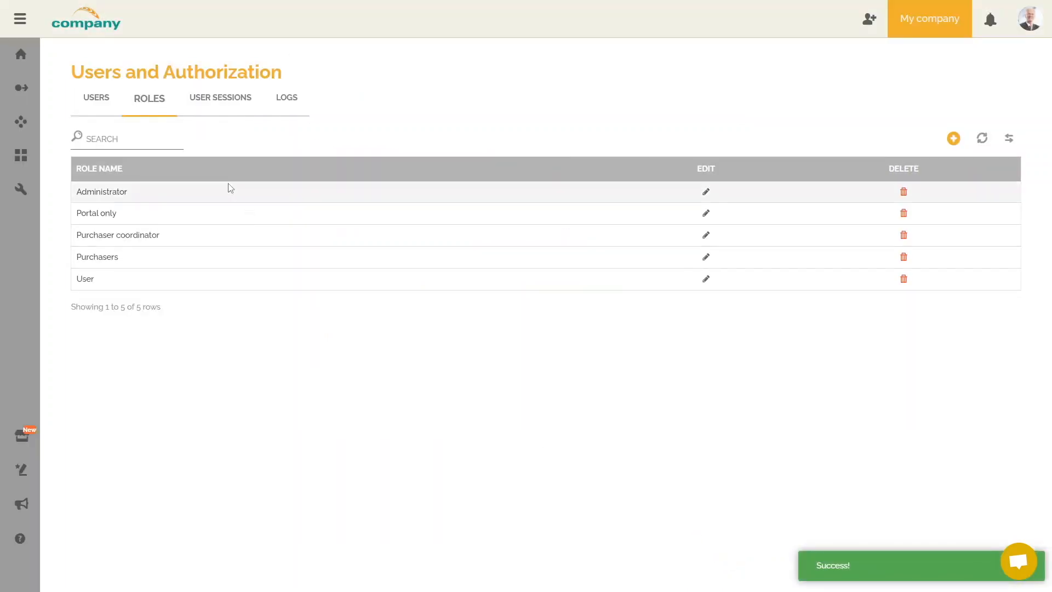
{"action": "left_click", "coordinate": [100, 107]}
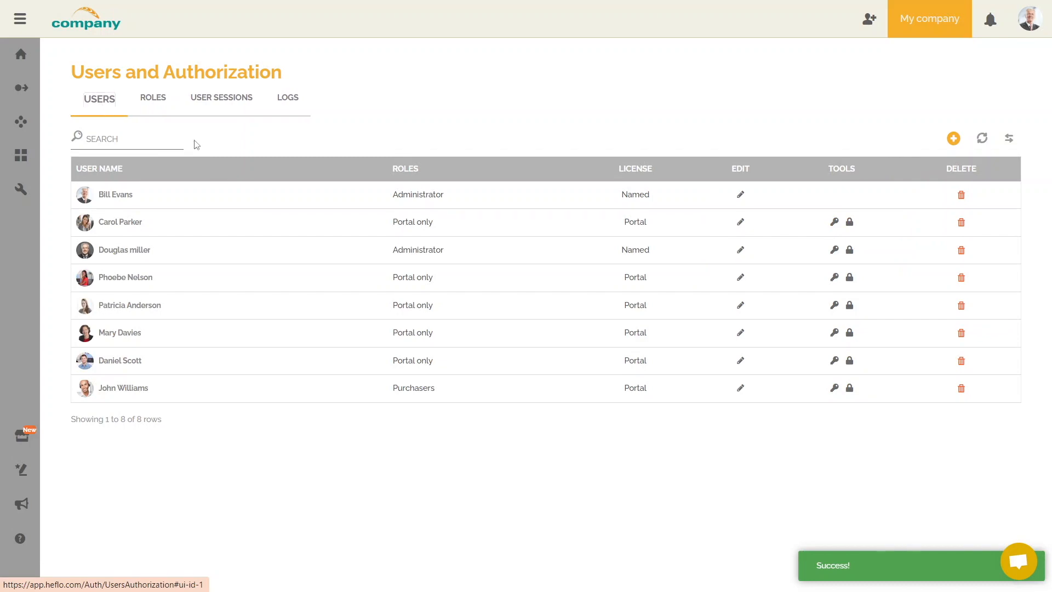
{"action": "left_click", "coordinate": [739, 392]}
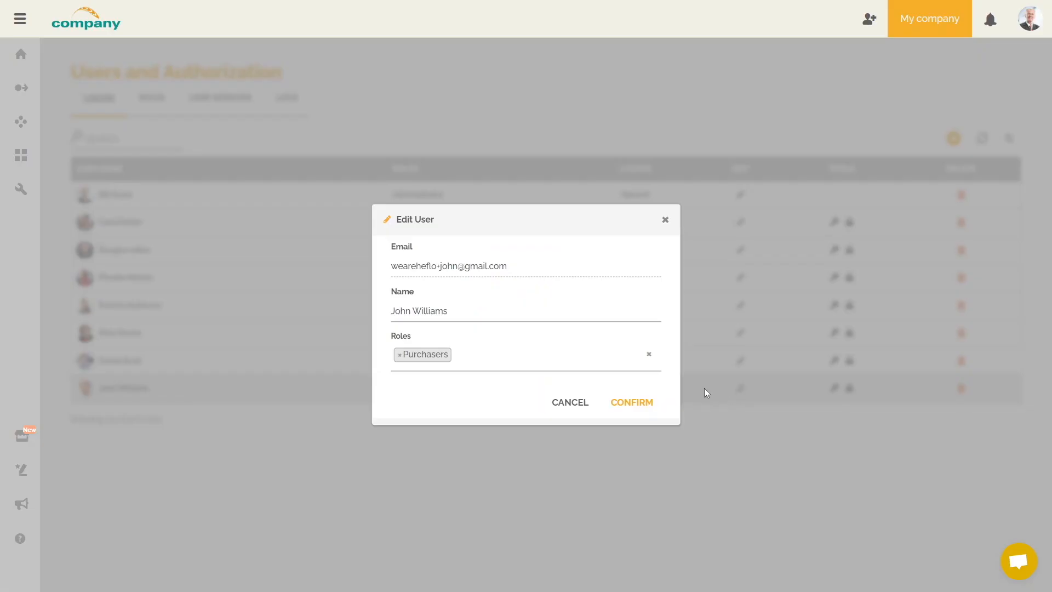
{"action": "left_click", "coordinate": [500, 357]}
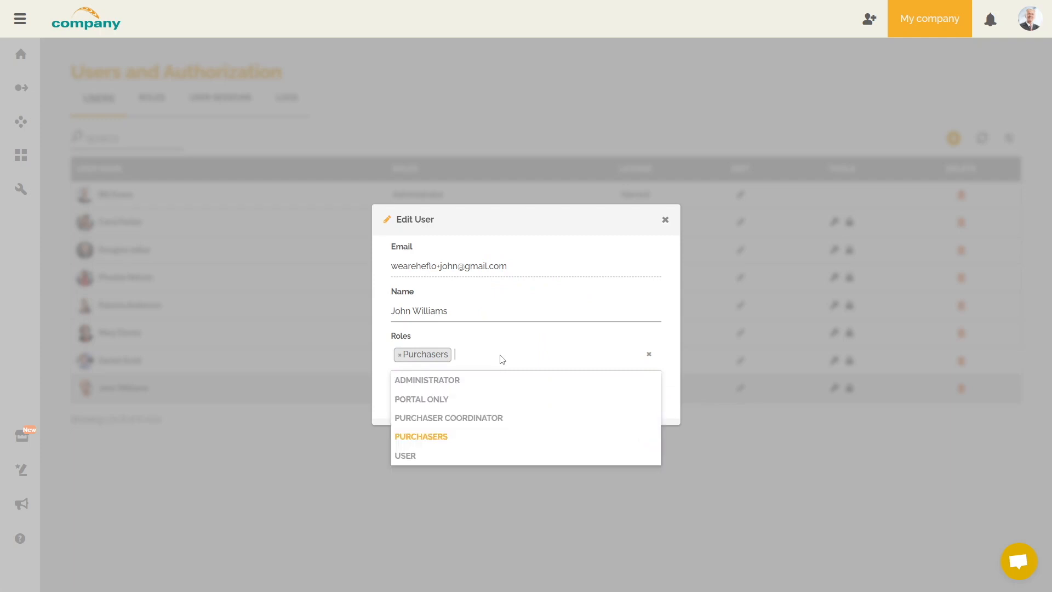
{"action": "left_click", "coordinate": [477, 422]}
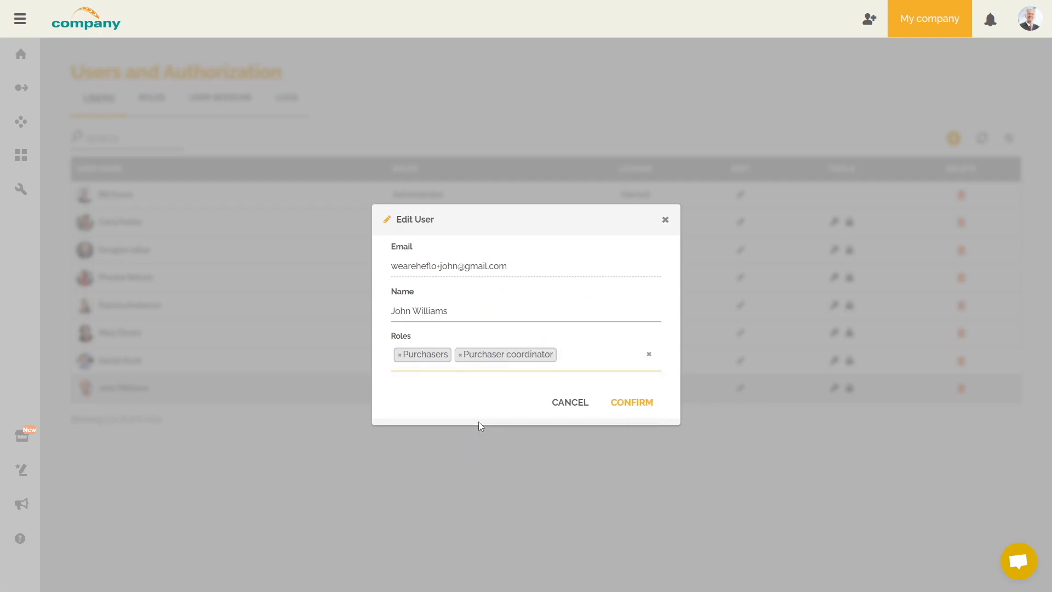
{"action": "left_click", "coordinate": [646, 412]}
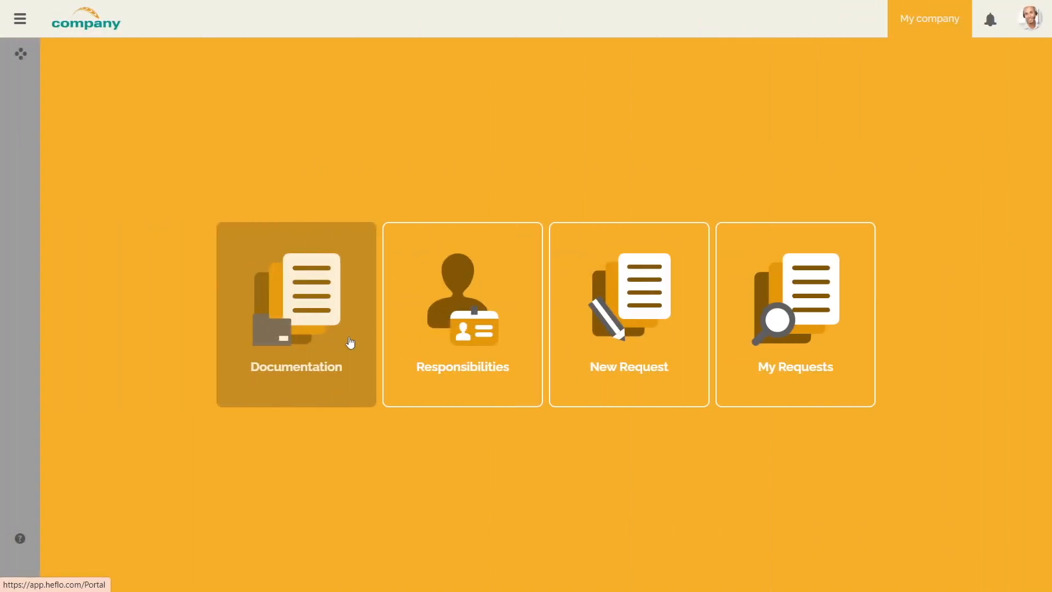
Open Documentation, then Supply Chain, then 'Purchase of material goods and services' and scroll its page.
{"action": "left_click", "coordinate": [350, 342]}
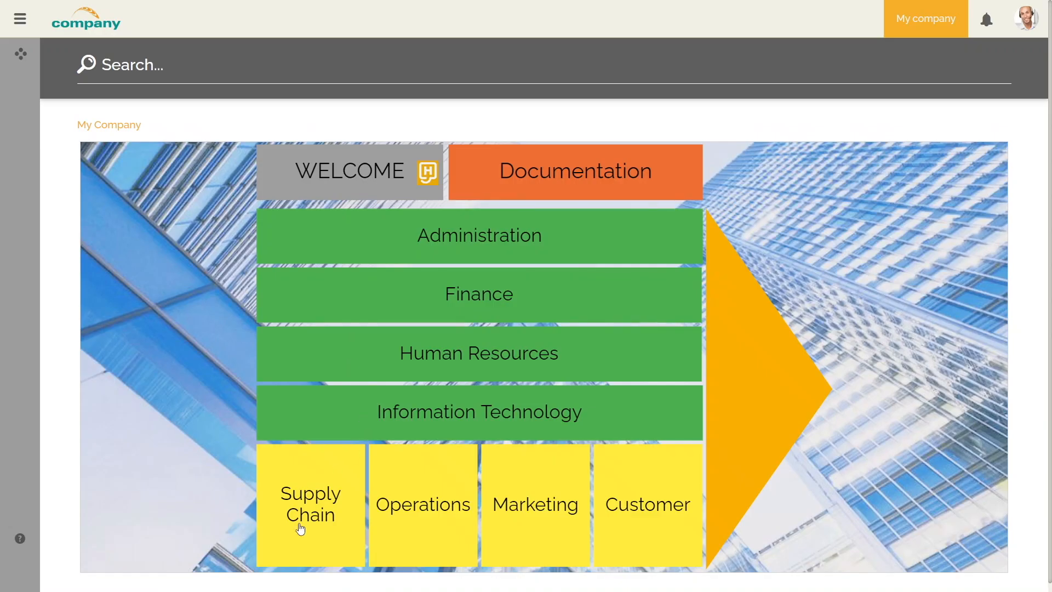
{"action": "left_click", "coordinate": [300, 525]}
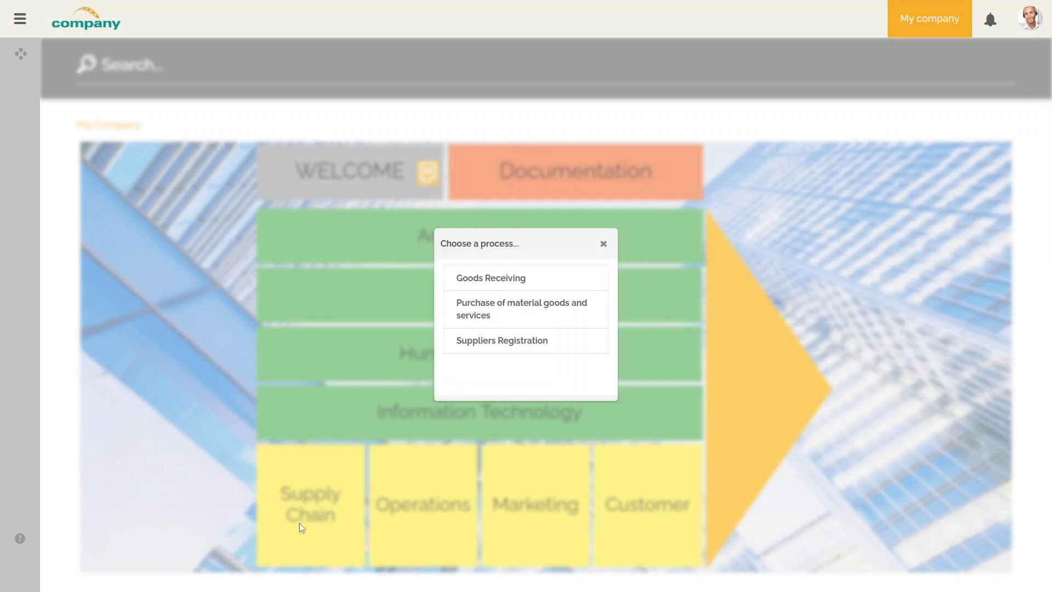
{"action": "left_click", "coordinate": [478, 314]}
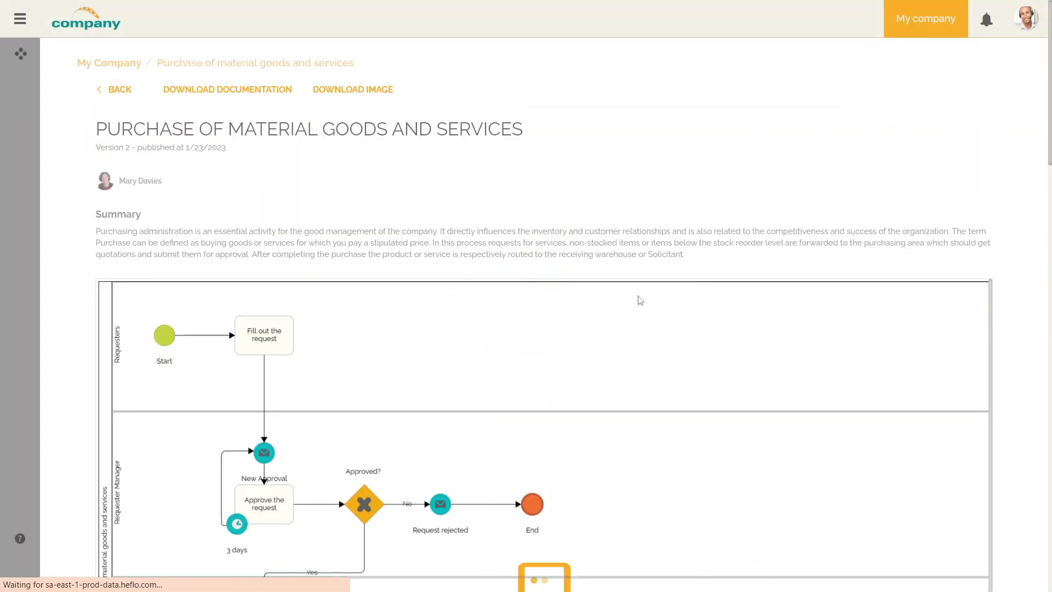
{"action": "left_click_drag", "start_coordinate": [1049, 148], "coordinate": [998, 535]}
{"action": "scroll", "coordinate": [998, 535], "scroll_direction": "down", "scroll_amount": 2}
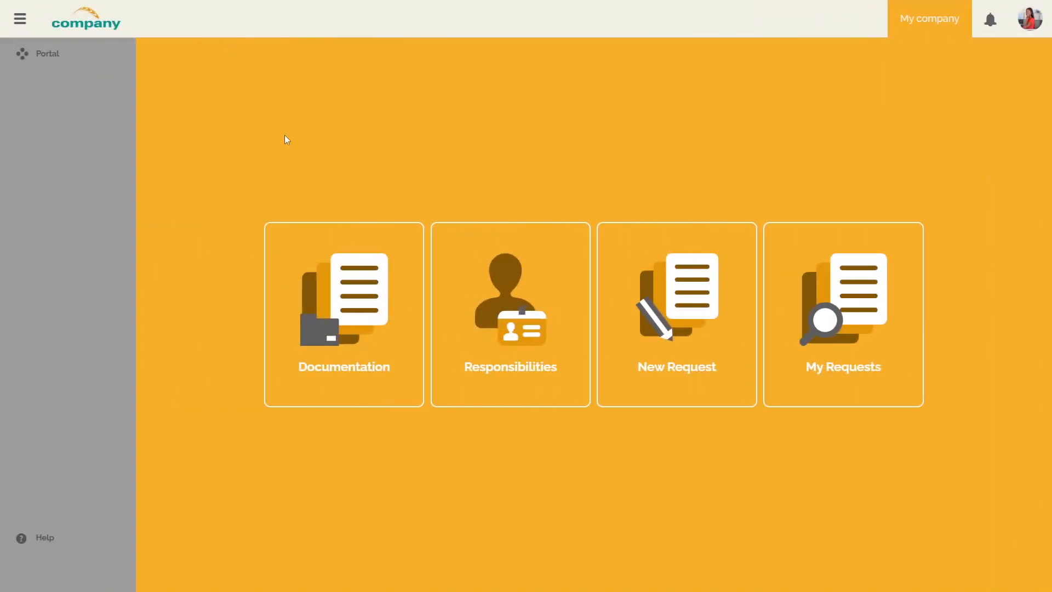
In Documentation, browse the full process list, then open Travel Request and scroll its page.
{"action": "left_click", "coordinate": [326, 255]}
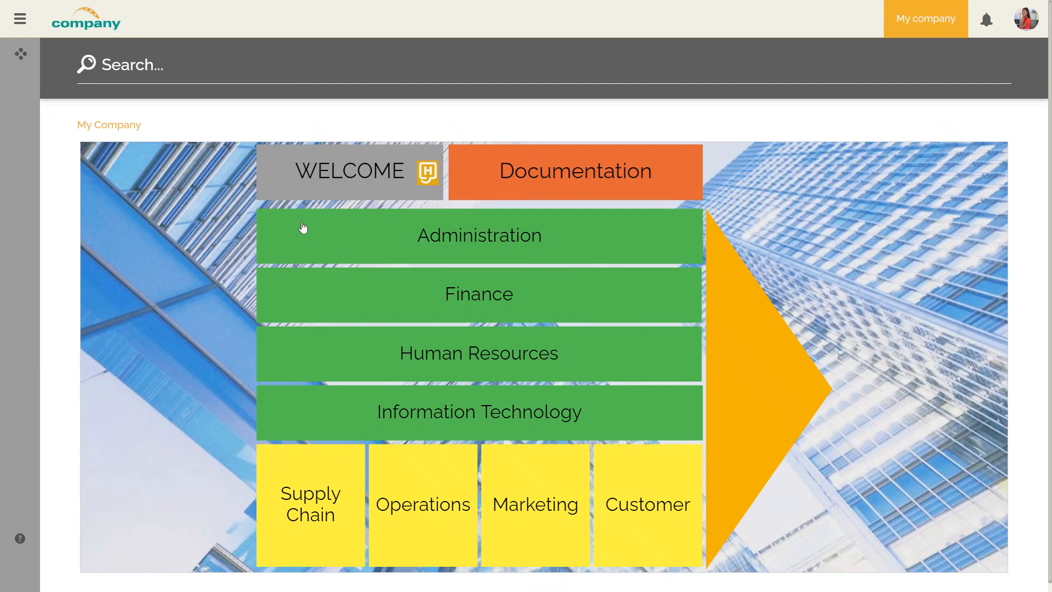
{"action": "left_click", "coordinate": [209, 64]}
{"action": "scroll", "coordinate": [391, 294], "scroll_direction": "down", "scroll_amount": 10}
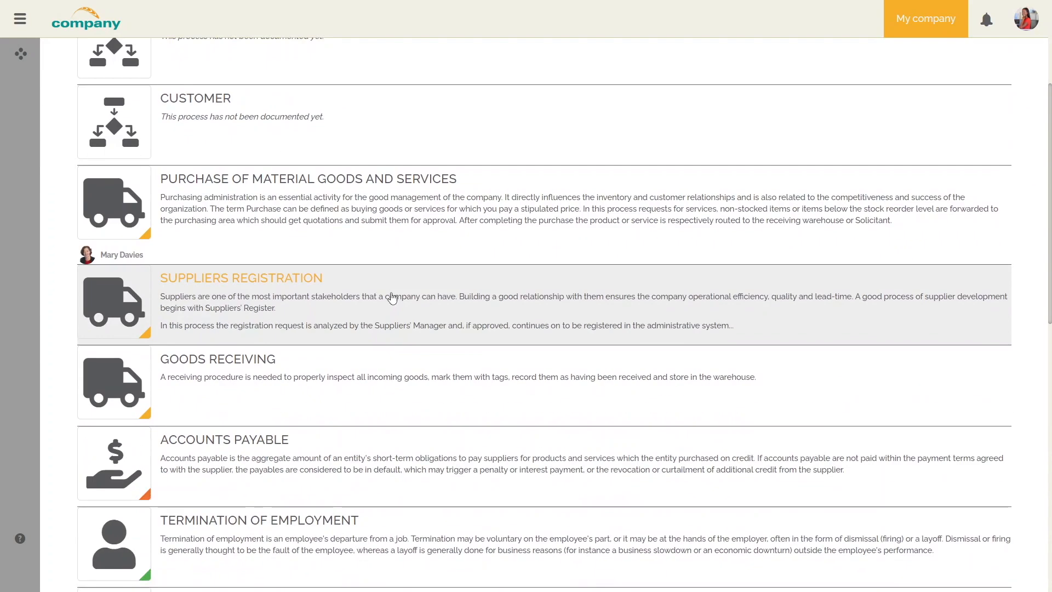
{"action": "scroll", "coordinate": [394, 295], "scroll_direction": "down", "scroll_amount": 5}
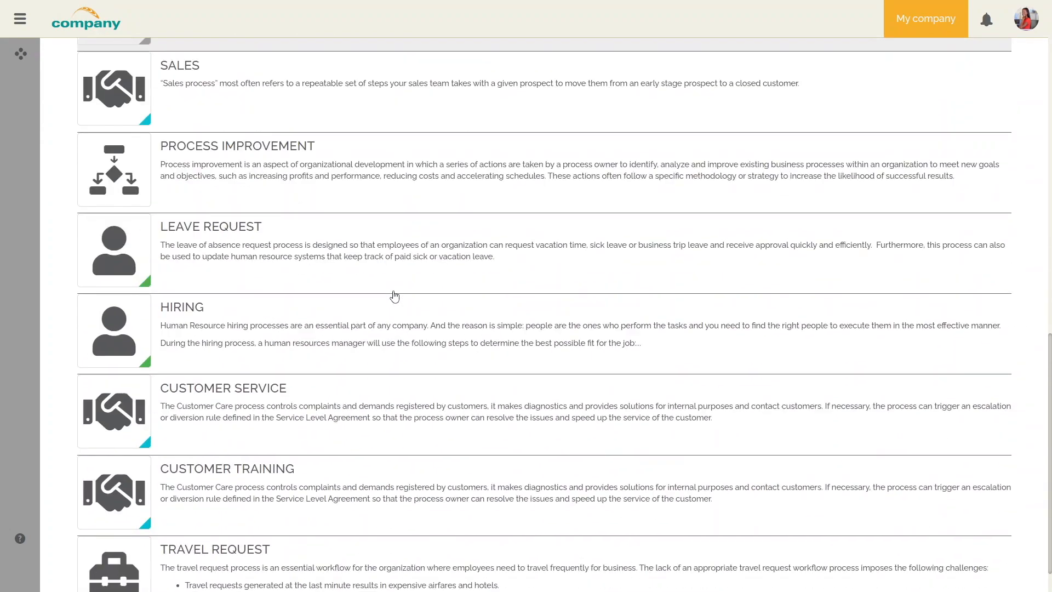
{"action": "scroll", "coordinate": [389, 317], "scroll_direction": "up", "scroll_amount": 15}
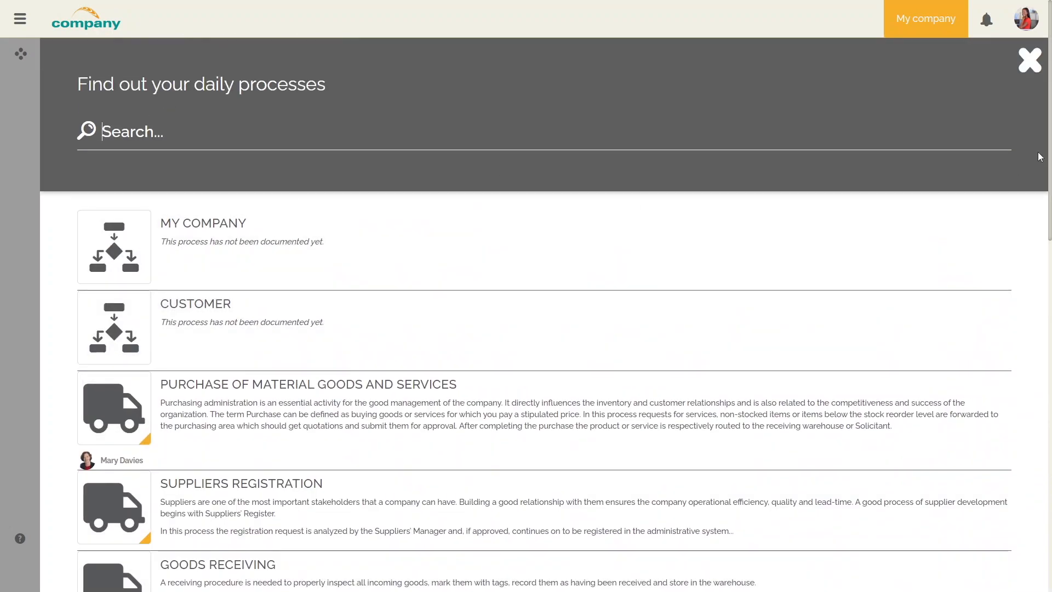
{"action": "left_click", "coordinate": [1030, 62]}
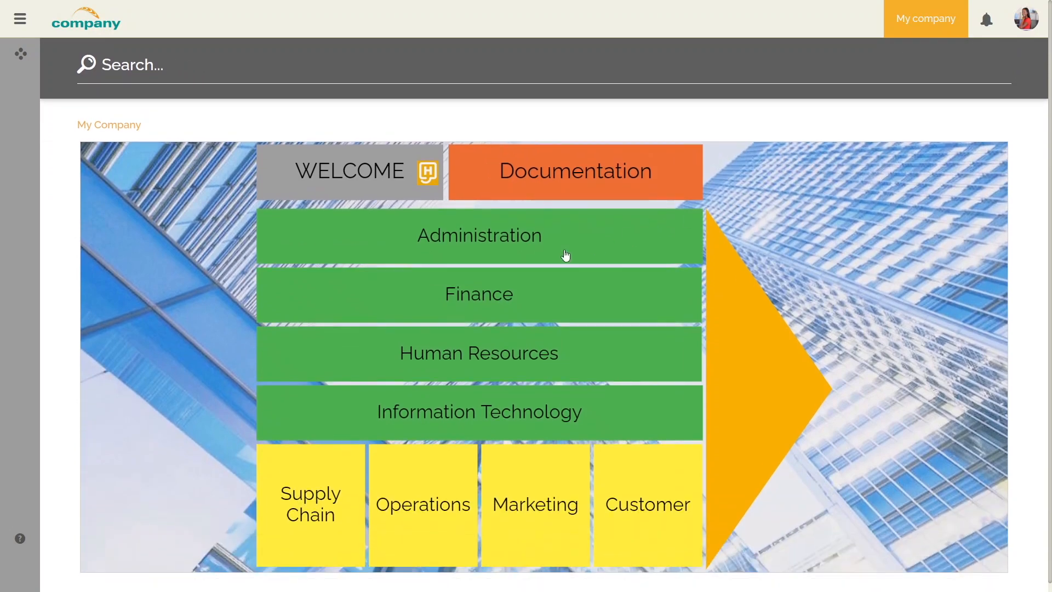
{"action": "left_click", "coordinate": [565, 255]}
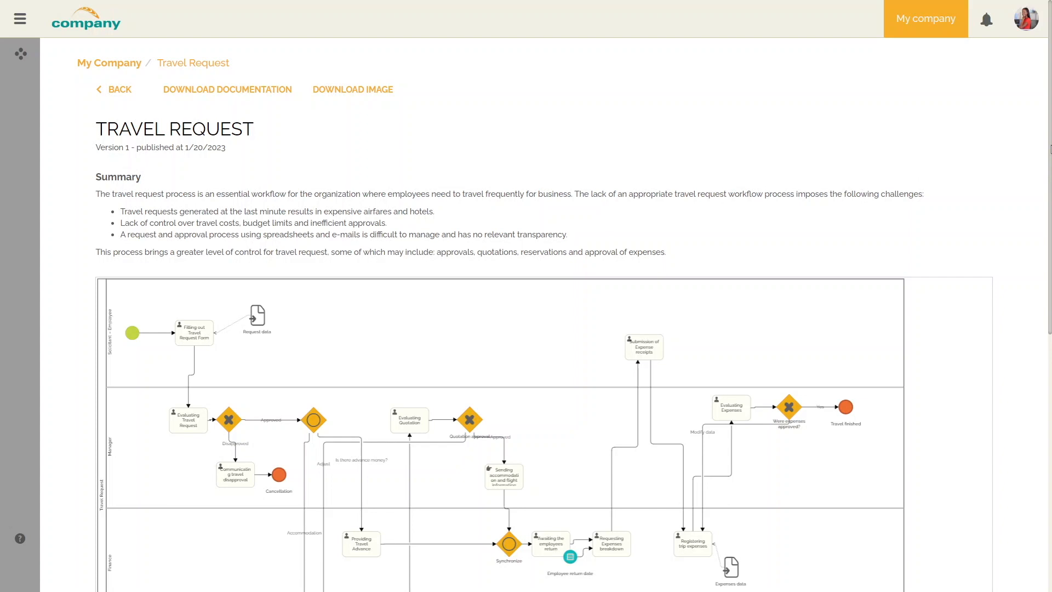
{"action": "left_click_drag", "start_coordinate": [1050, 154], "coordinate": [999, 477]}
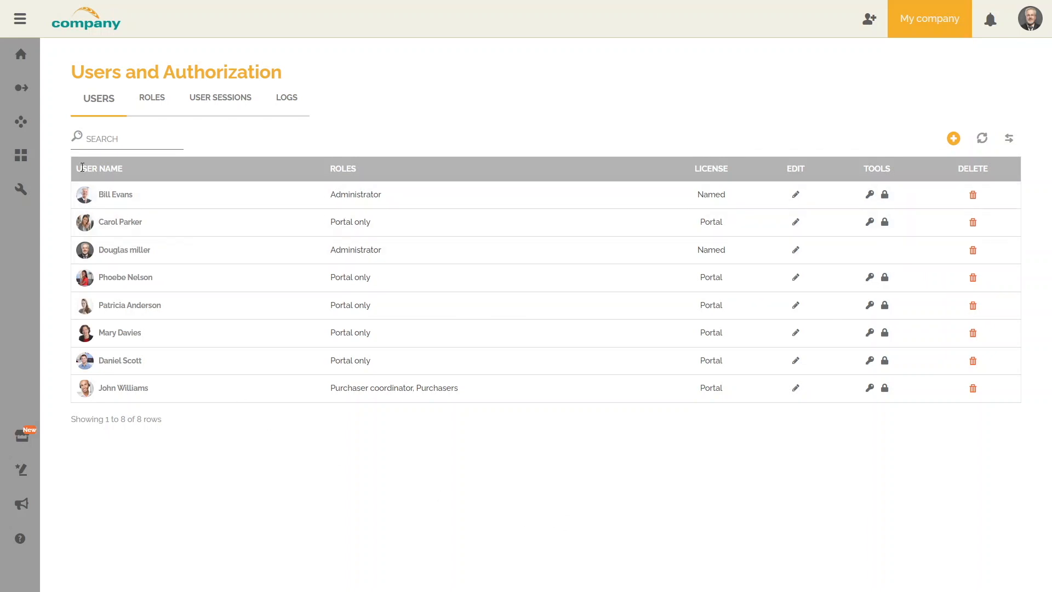
Open the process diagram picker and start a new diagram.
{"action": "left_click", "coordinate": [24, 91]}
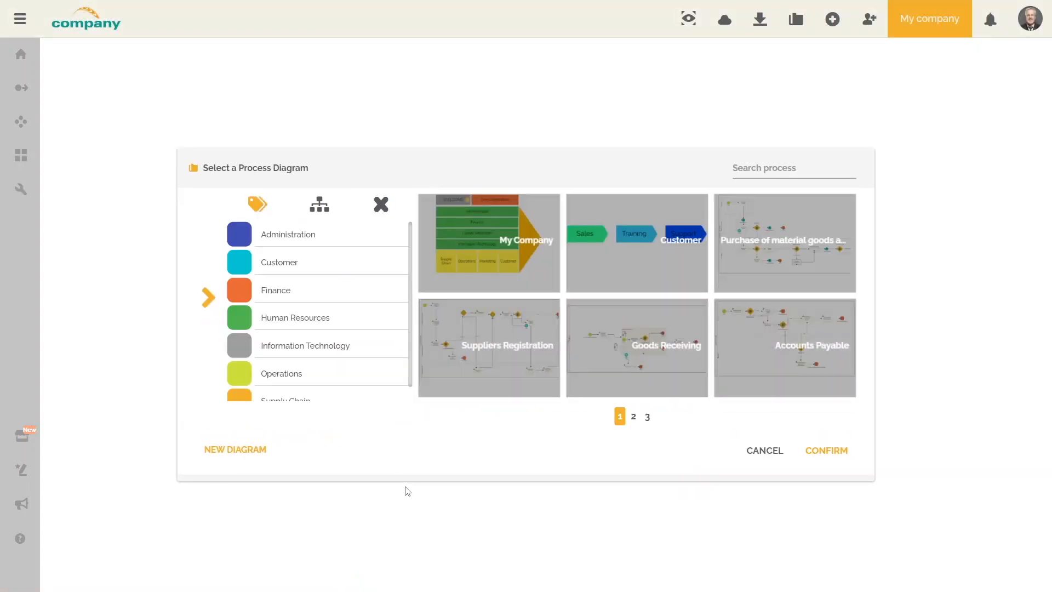
{"action": "left_click", "coordinate": [268, 449]}
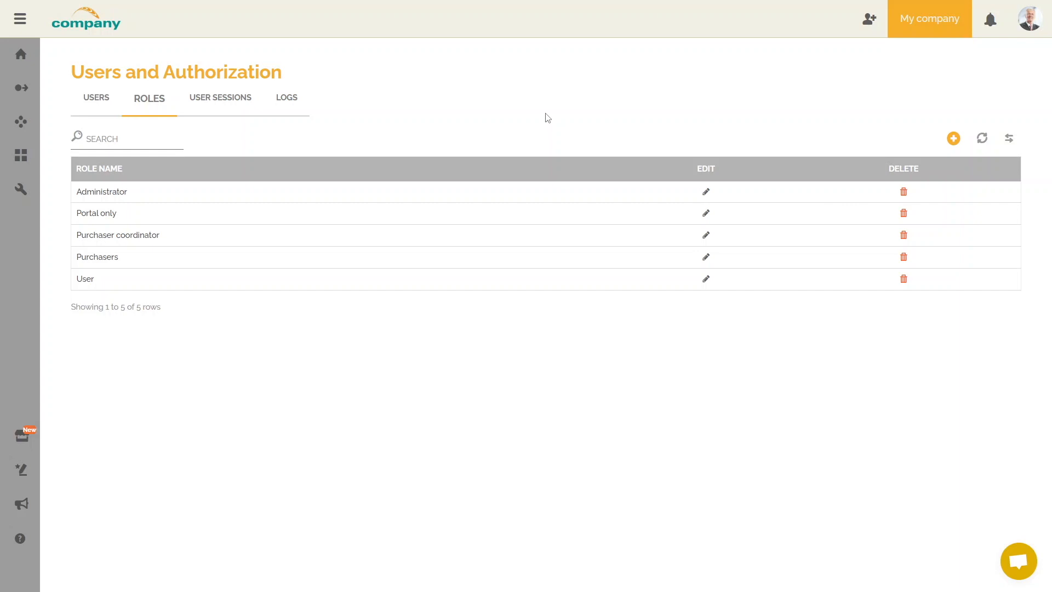
Create a role named 'Process Analyst - Supply Chain' with portal access allowed.
{"action": "left_click", "coordinate": [953, 139]}
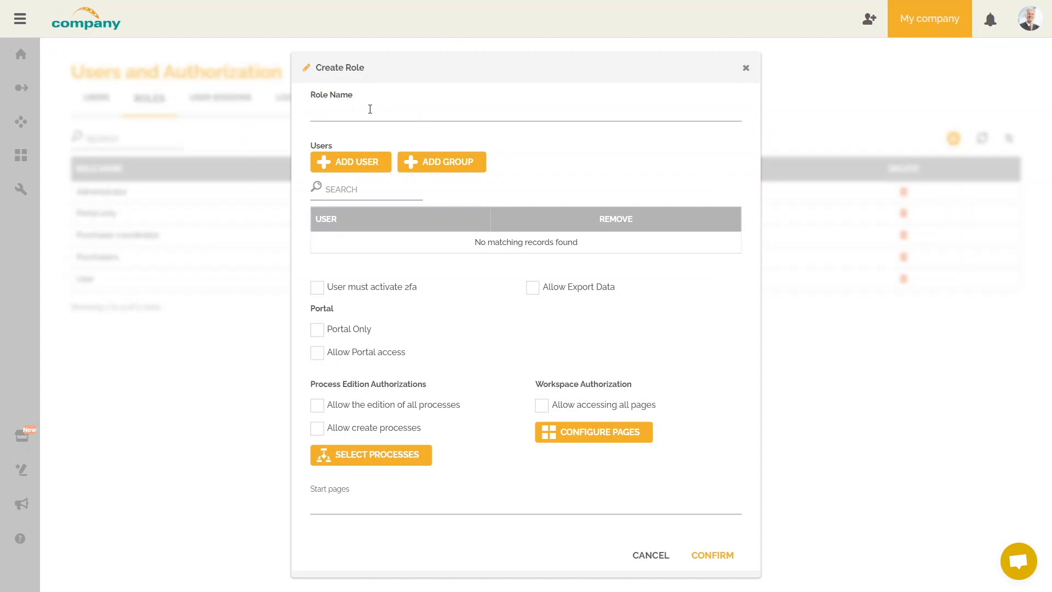
{"action": "left_click", "coordinate": [438, 111]}
{"action": "type", "text": "Process Anal"}
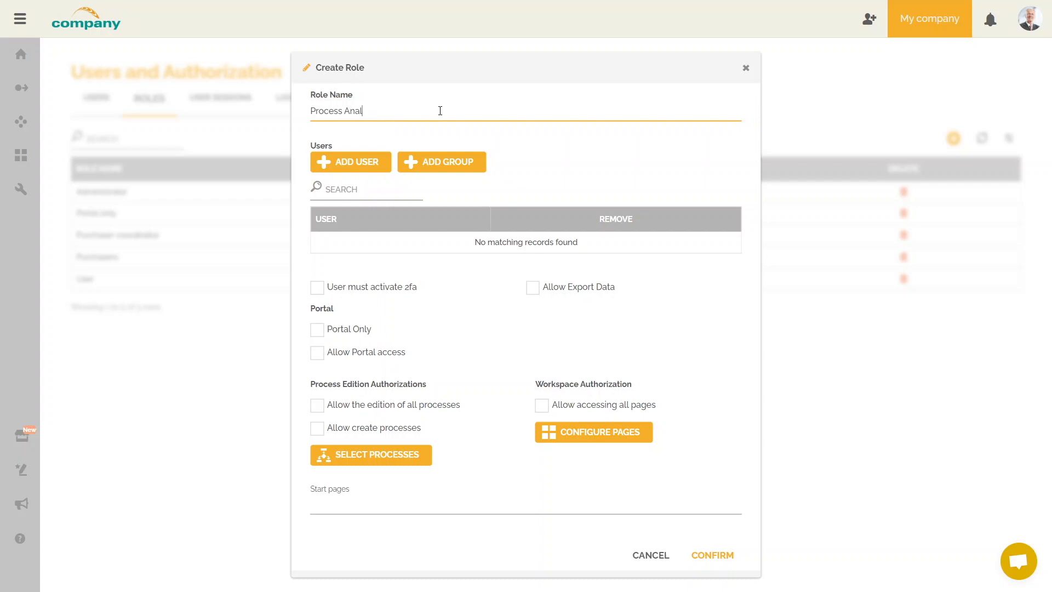
{"action": "type", "text": "yst - Supply Chain"}
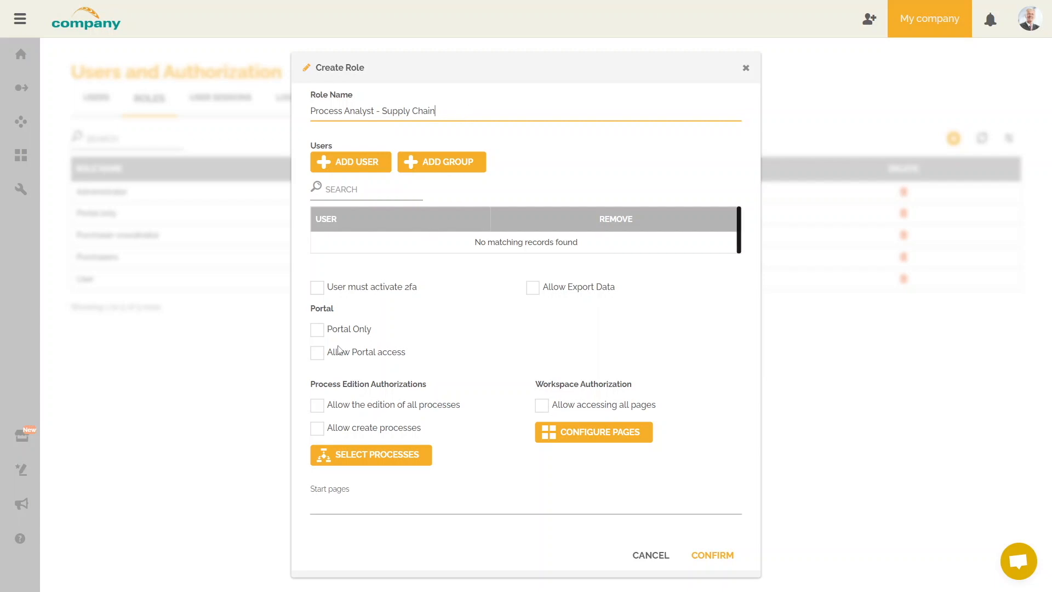
{"action": "left_click", "coordinate": [319, 356]}
Give the role VIEW AND EDIT on the Tasks, Departments and People pages.
{"action": "left_click", "coordinate": [577, 432]}
{"action": "left_click", "coordinate": [527, 278]}
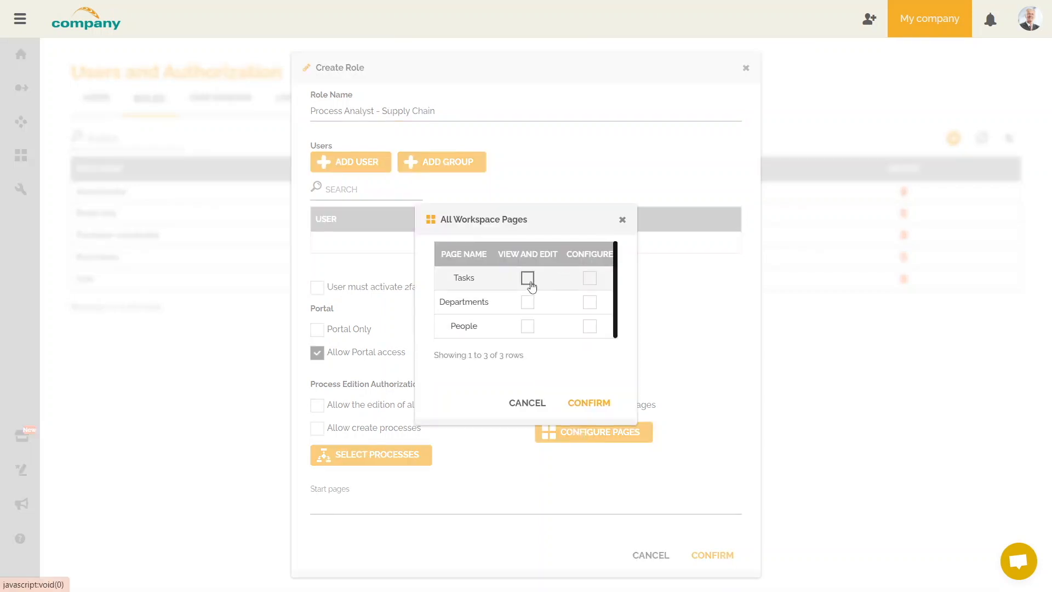
{"action": "left_click", "coordinate": [527, 302]}
{"action": "left_click", "coordinate": [527, 326]}
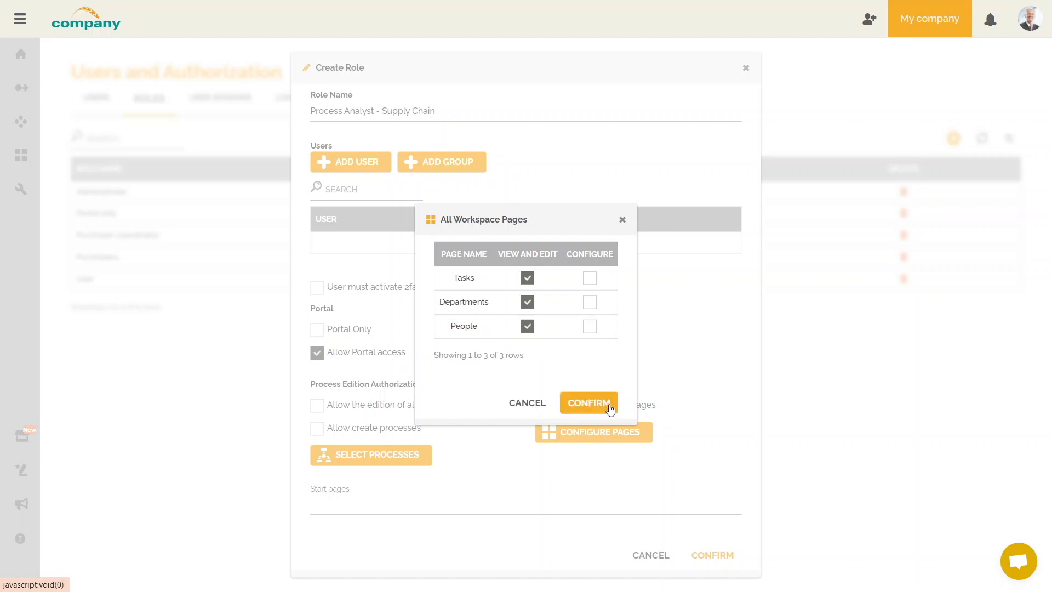
{"action": "left_click", "coordinate": [609, 409]}
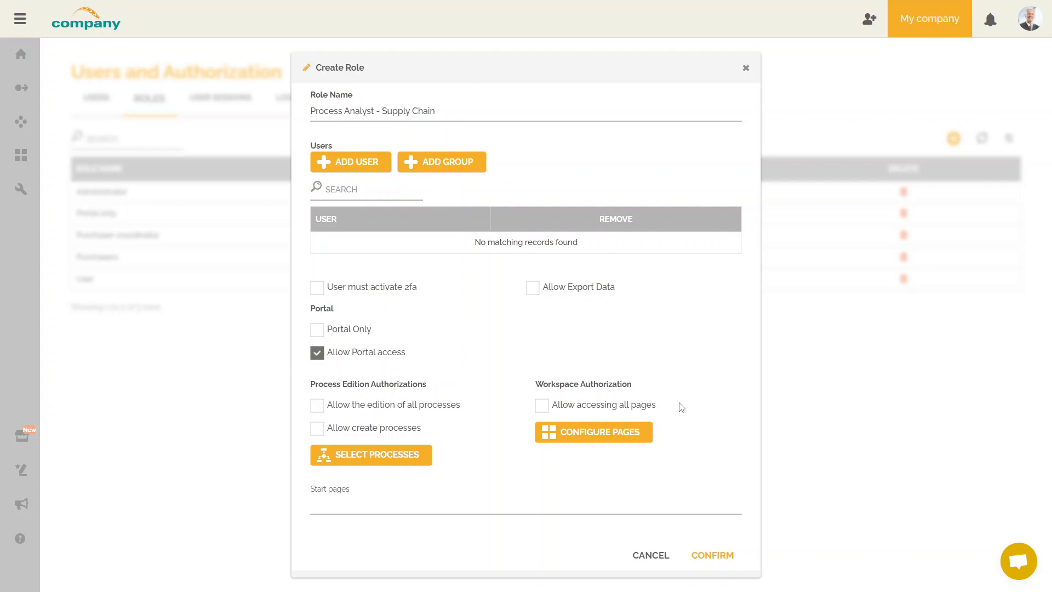
Grant the role all three editor permissions on Goods Receiving.
{"action": "left_click", "coordinate": [426, 456]}
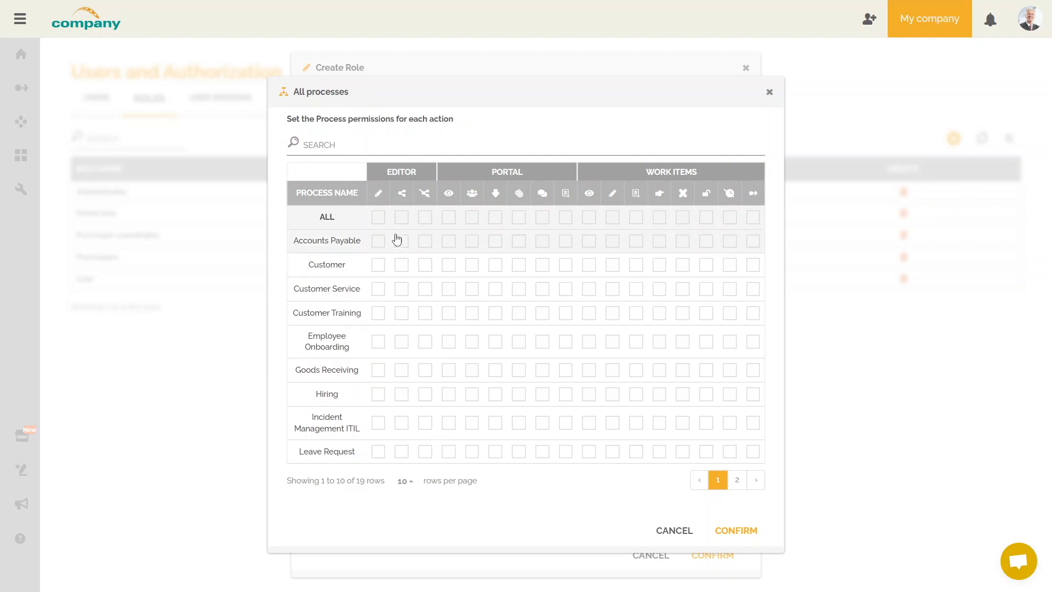
{"action": "mouse_move", "coordinate": [376, 197]}
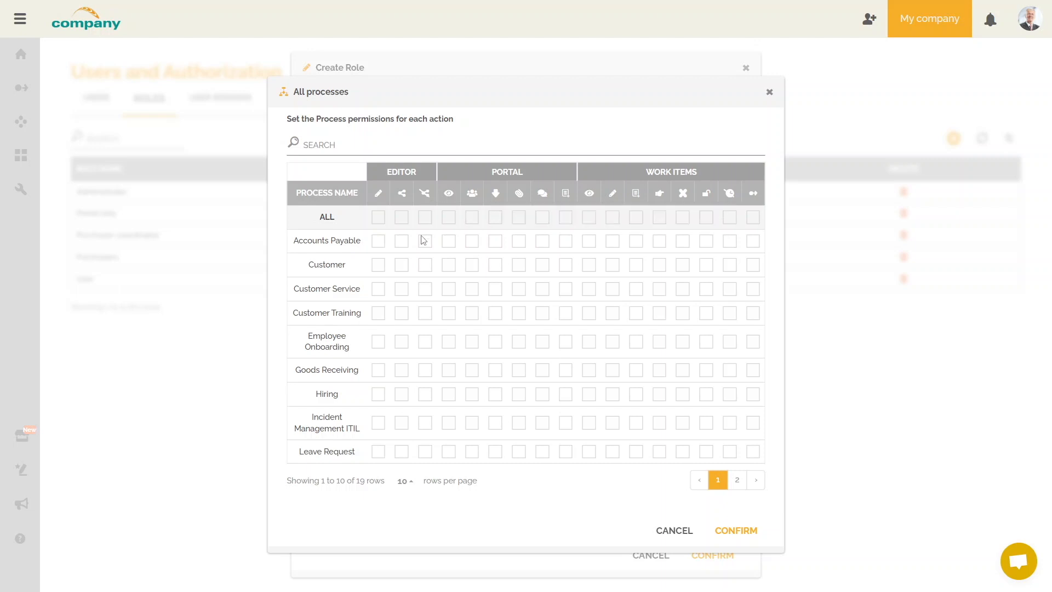
{"action": "left_click", "coordinate": [378, 370]}
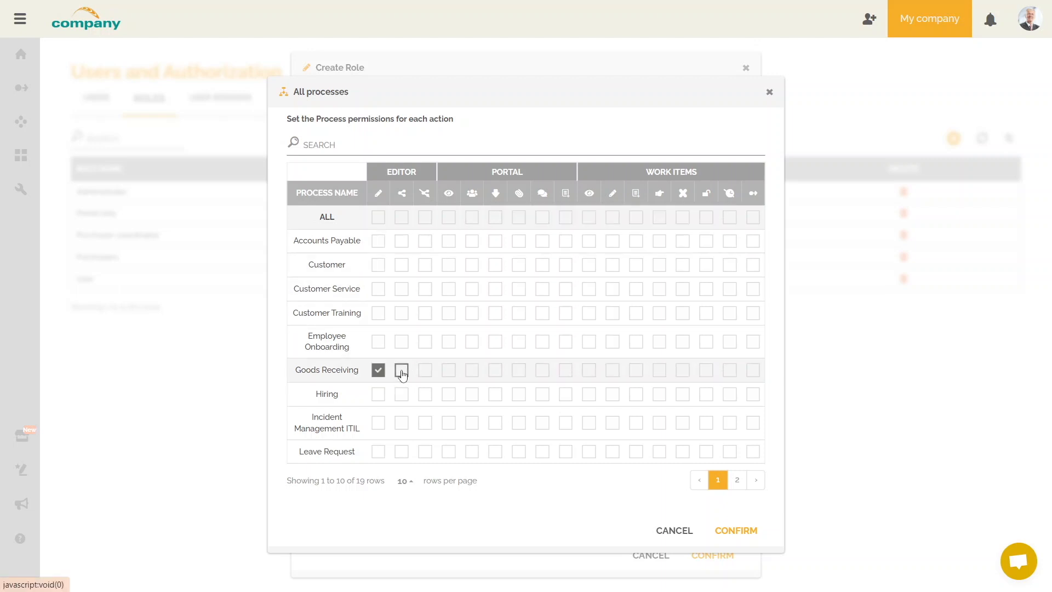
{"action": "left_click", "coordinate": [402, 369]}
{"action": "left_click", "coordinate": [426, 370]}
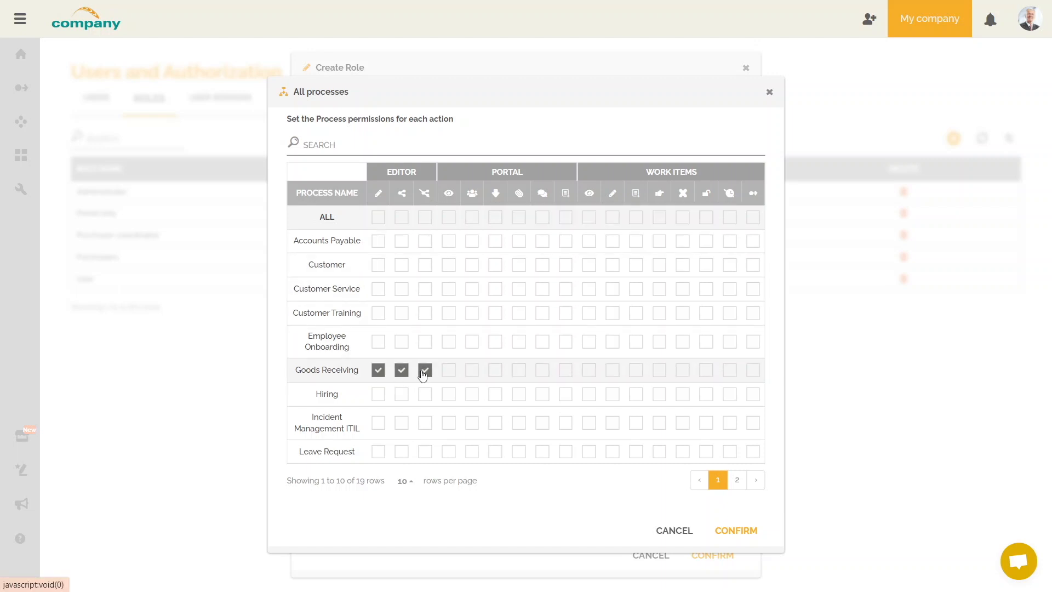
Grant all three editor permissions on Purchase of material goods and services and Suppliers Registration, then save.
{"action": "left_click", "coordinate": [736, 480]}
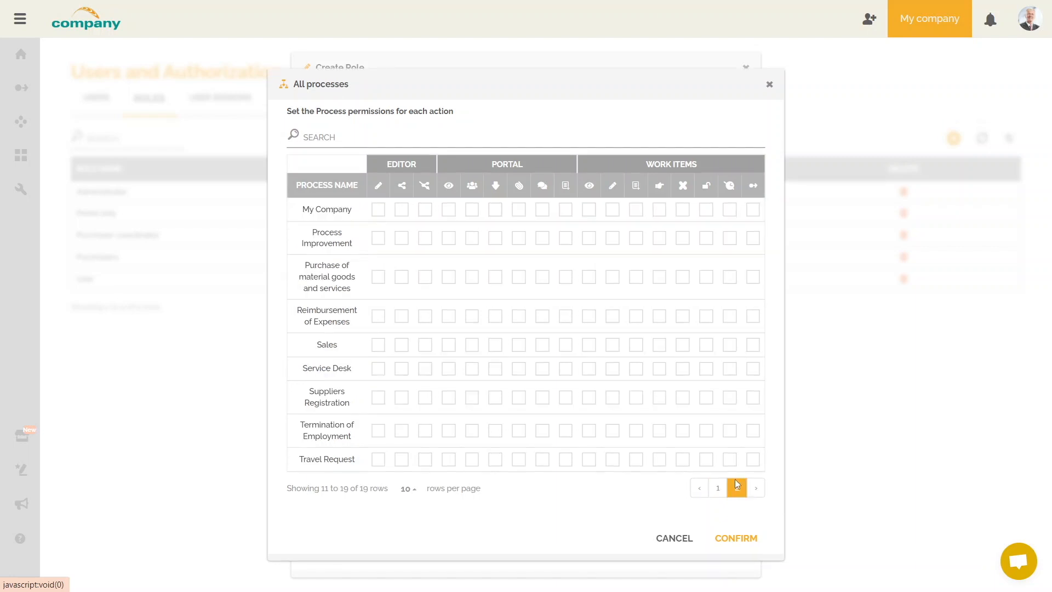
{"action": "left_click", "coordinate": [378, 277]}
{"action": "left_click", "coordinate": [402, 277]}
{"action": "left_click", "coordinate": [426, 278]}
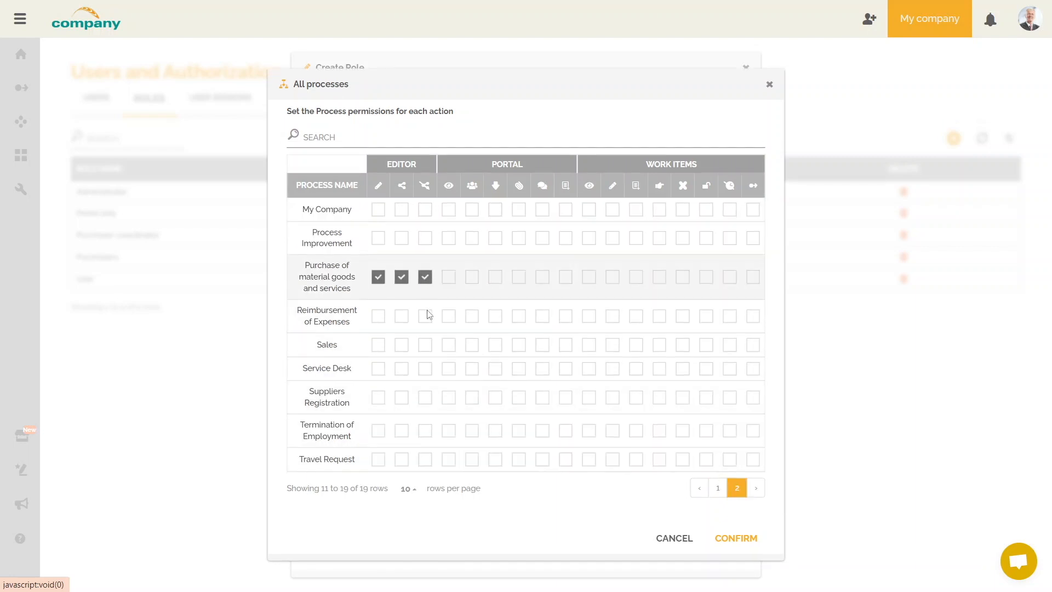
{"action": "left_click", "coordinate": [378, 398]}
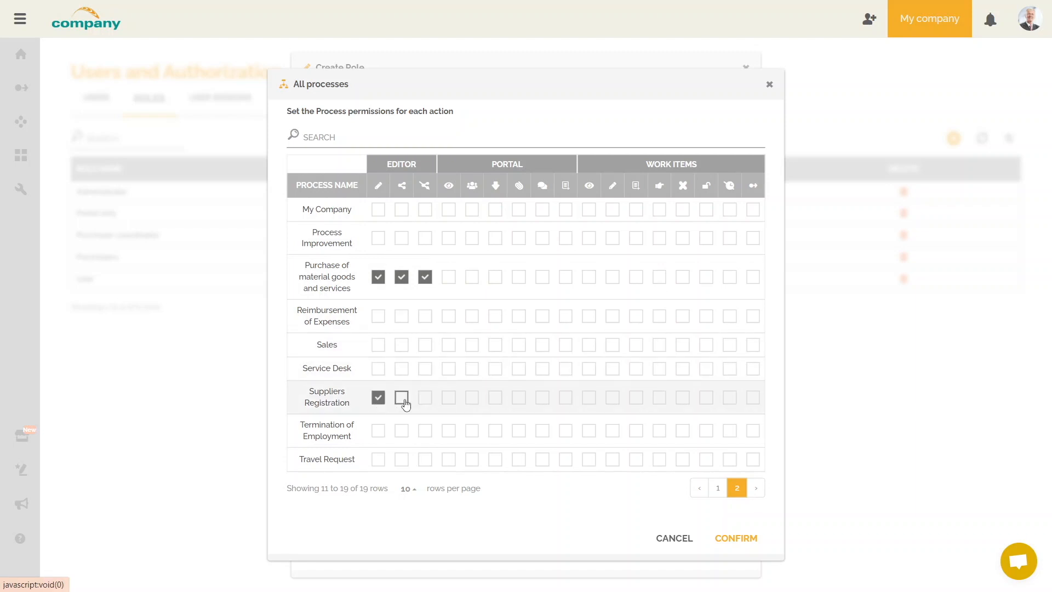
{"action": "left_click", "coordinate": [402, 397]}
{"action": "left_click", "coordinate": [425, 398]}
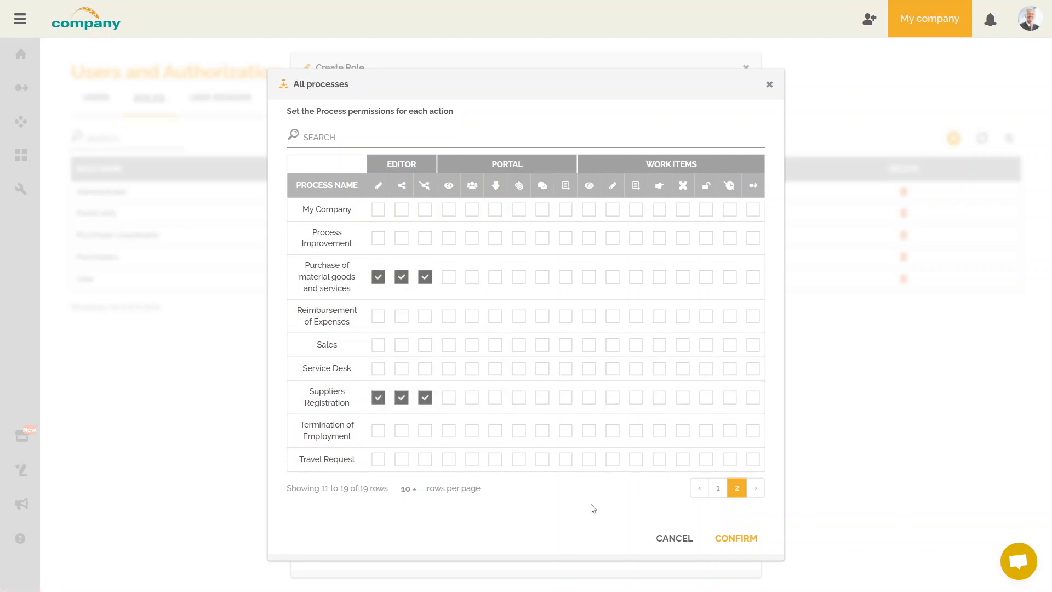
{"action": "left_click", "coordinate": [740, 541]}
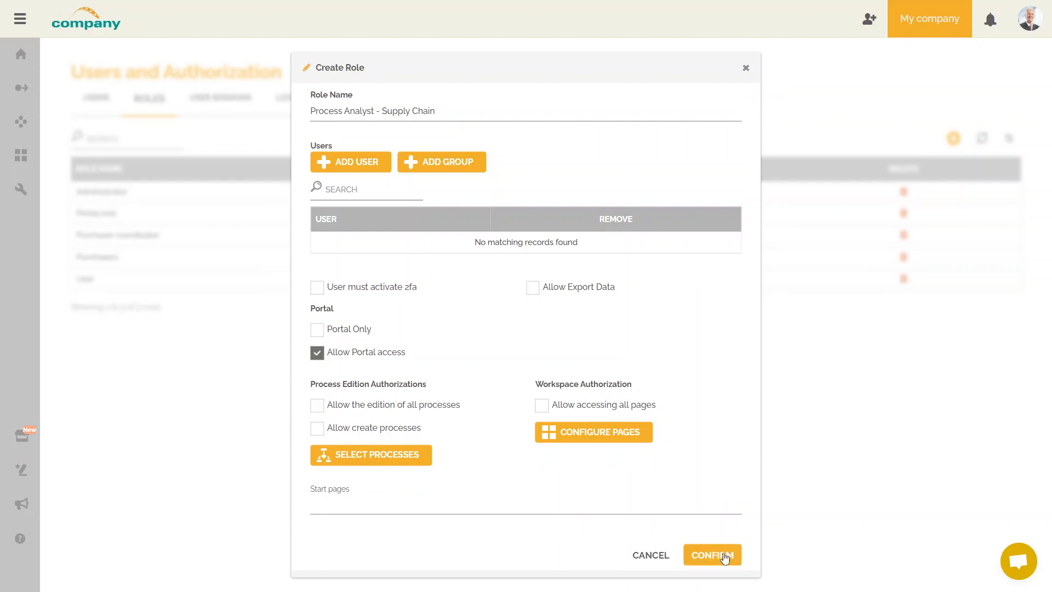
{"action": "left_click", "coordinate": [725, 558]}
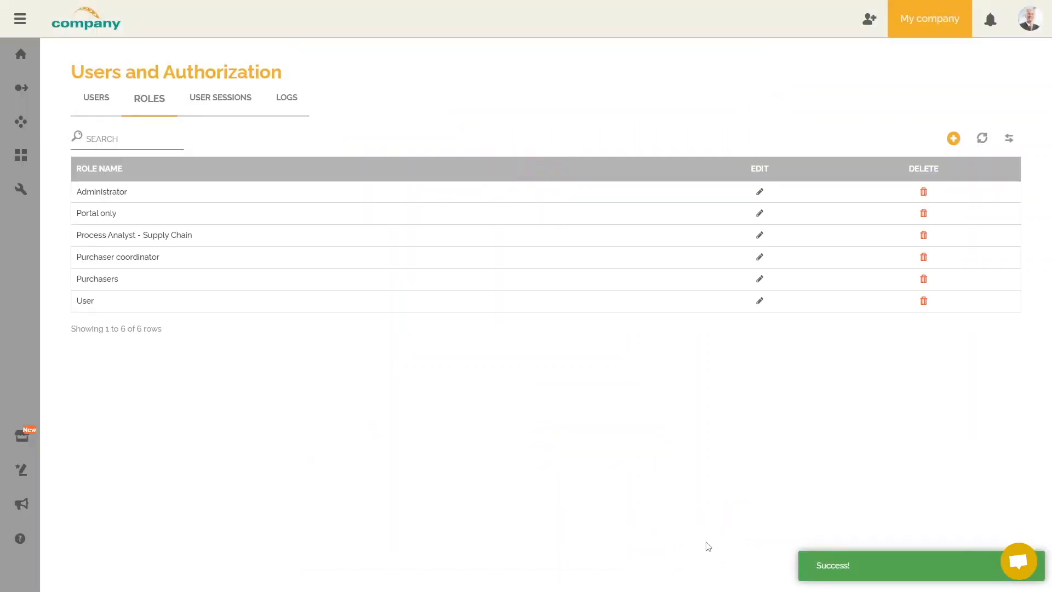
Edit the third user, replacing Administrator with the Process Analyst - Supply Chain role.
{"action": "left_click", "coordinate": [95, 98]}
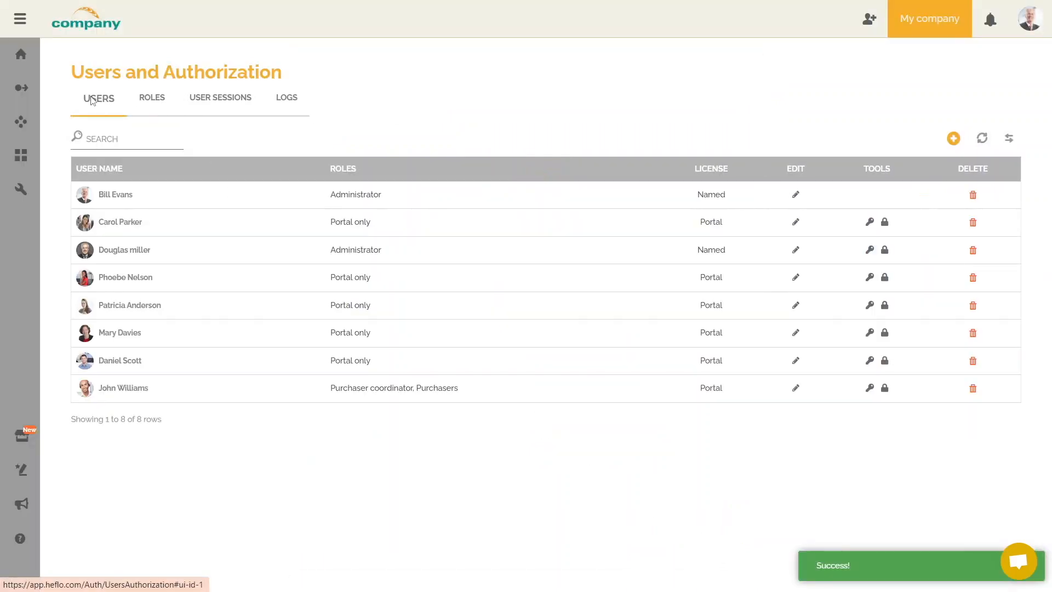
{"action": "left_click", "coordinate": [795, 251]}
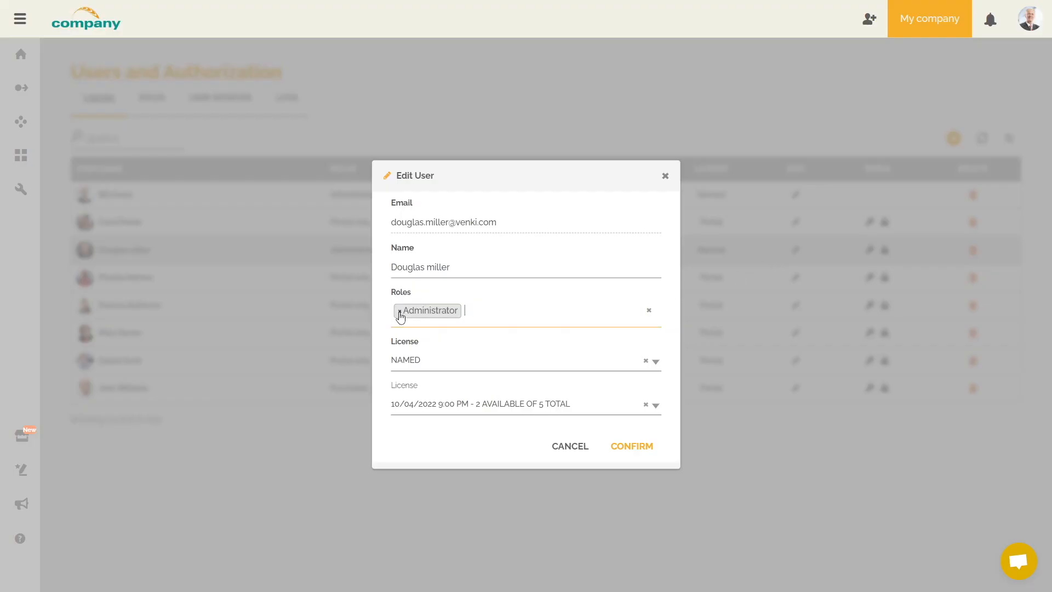
{"action": "left_click", "coordinate": [399, 311]}
{"action": "left_click", "coordinate": [429, 311]}
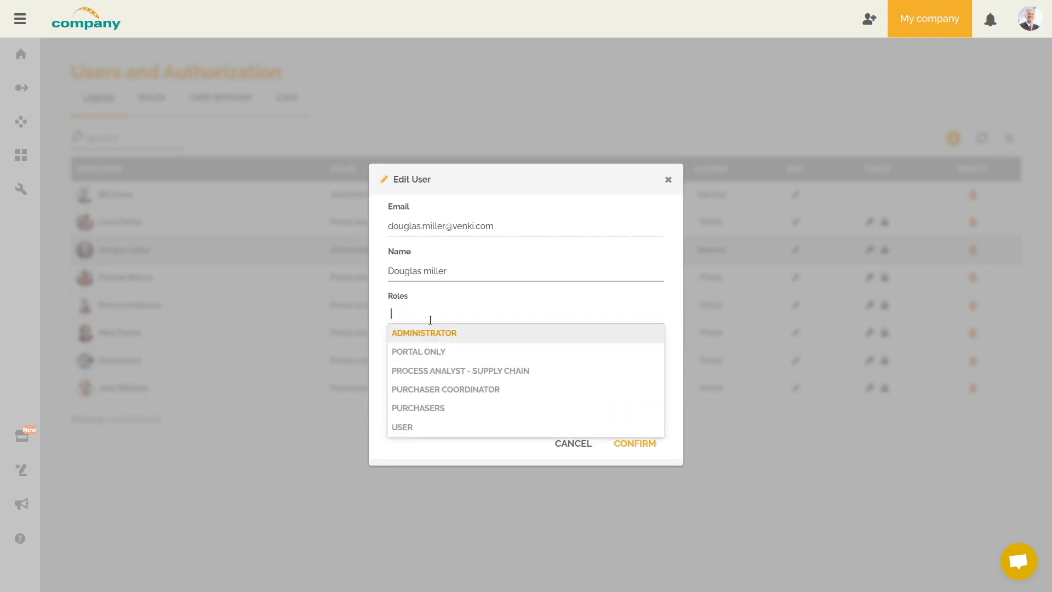
{"action": "left_click", "coordinate": [444, 371]}
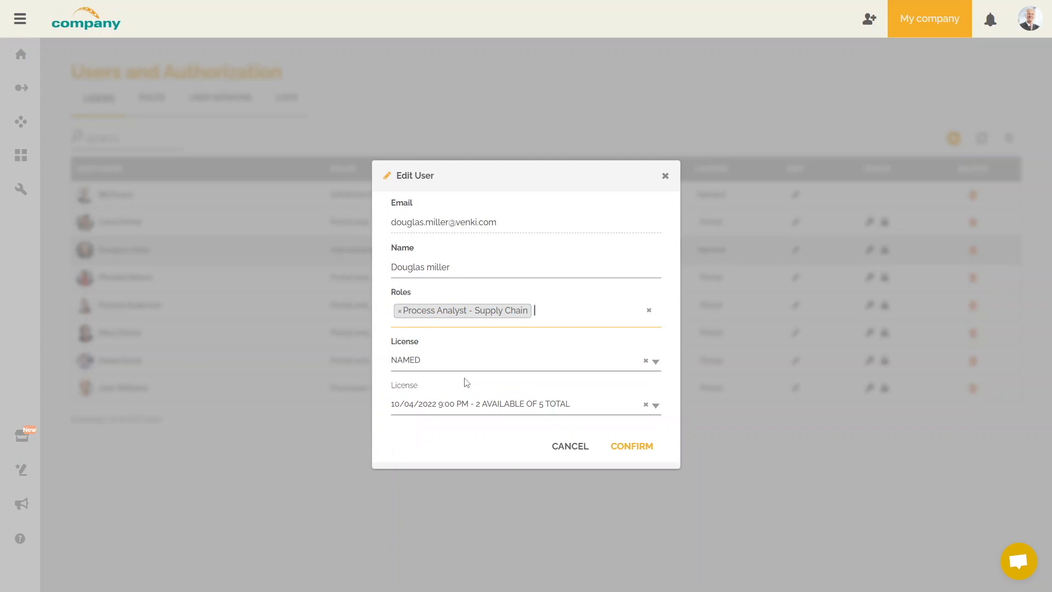
{"action": "left_click", "coordinate": [655, 450]}
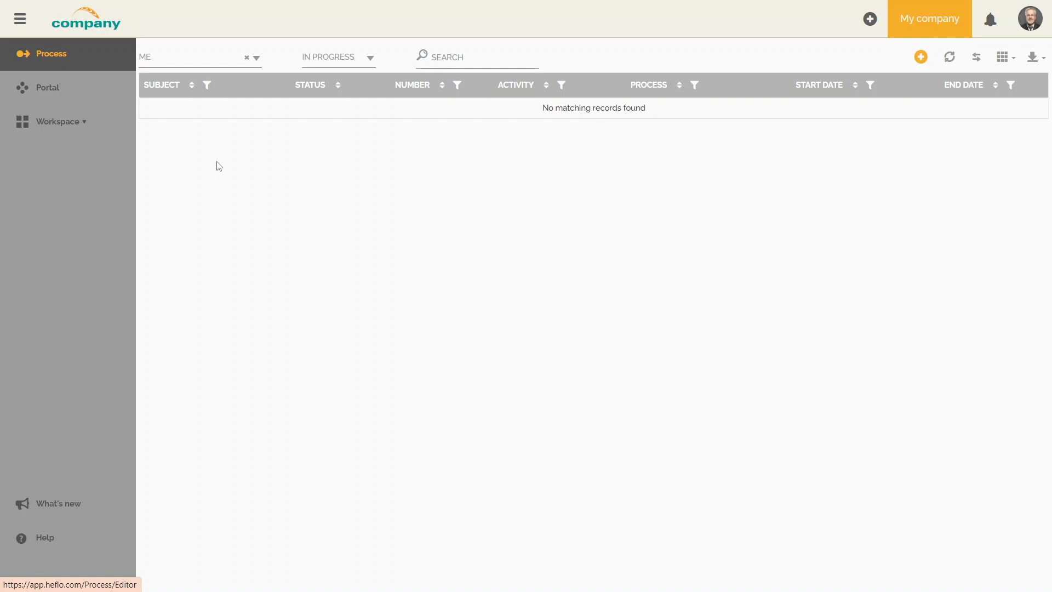
Filter the diagram picker by Supply Chain and open the Purchase of material goods and services diagram.
{"action": "left_click", "coordinate": [92, 63]}
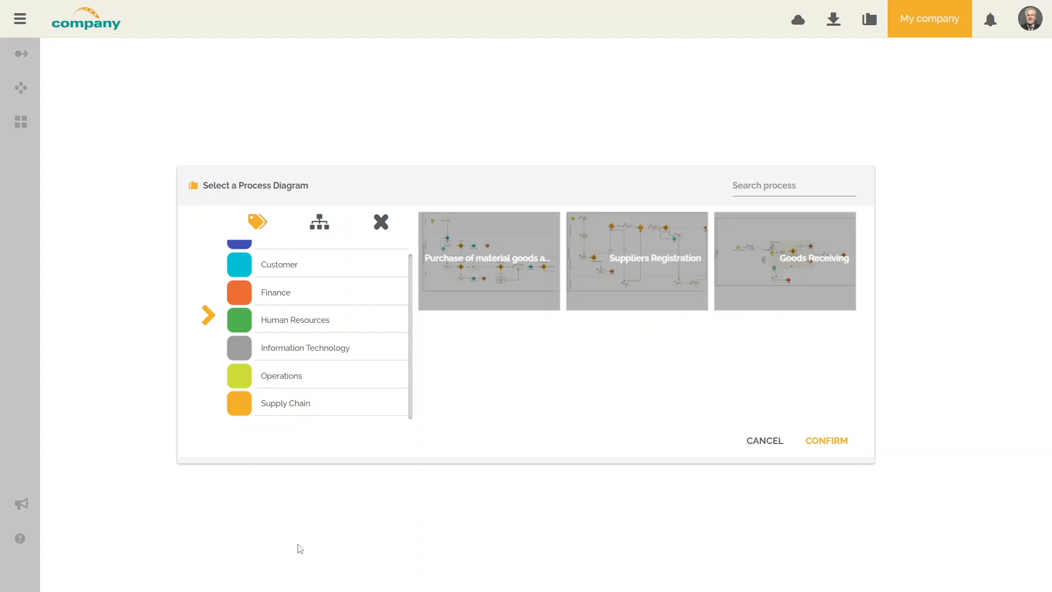
{"action": "left_click", "coordinate": [314, 330]}
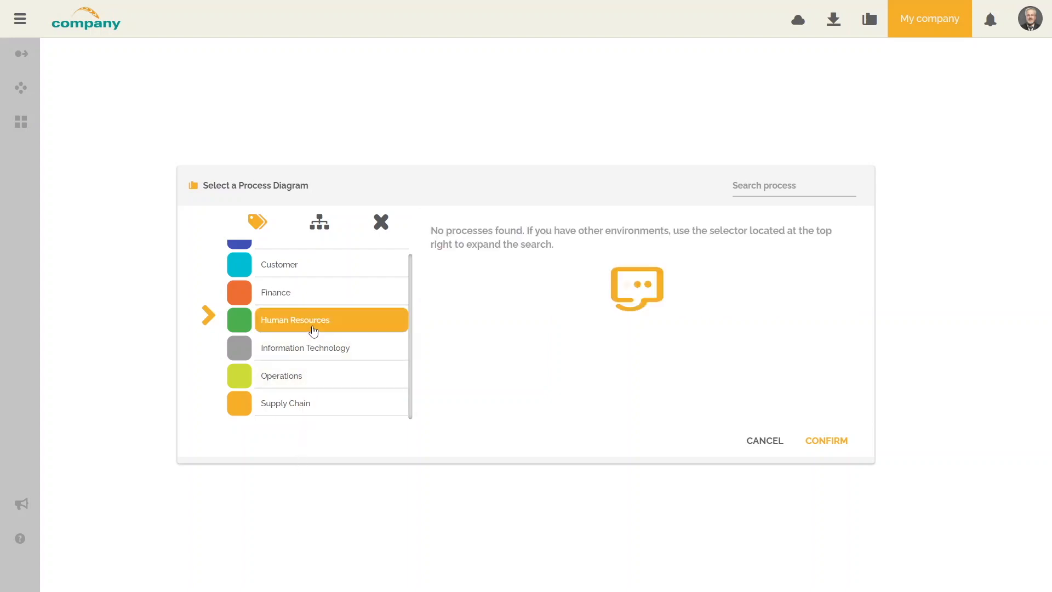
{"action": "left_click", "coordinate": [290, 303]}
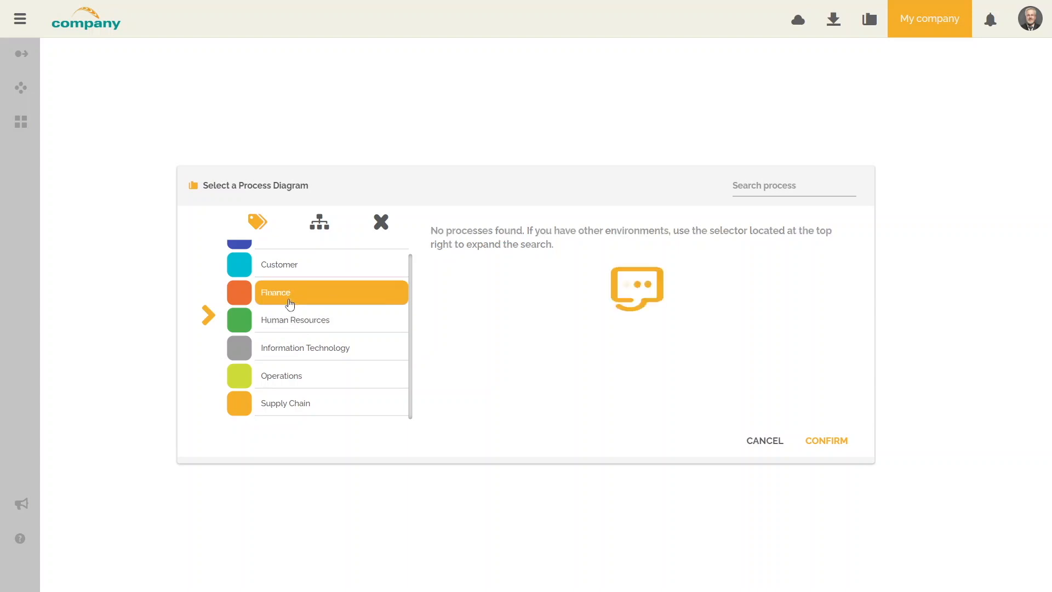
{"action": "left_click", "coordinate": [288, 274]}
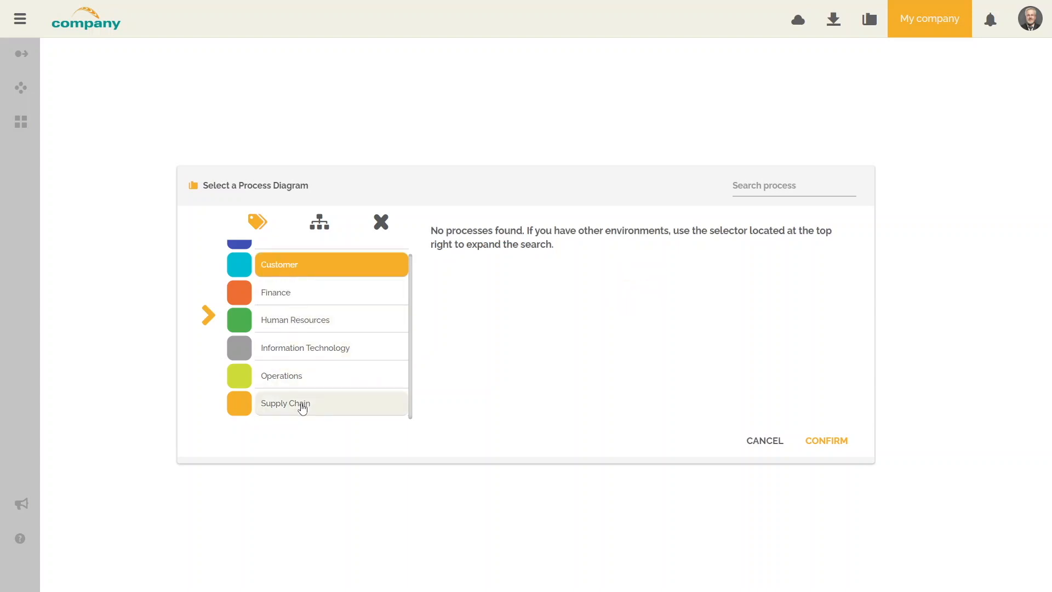
{"action": "left_click", "coordinate": [302, 406]}
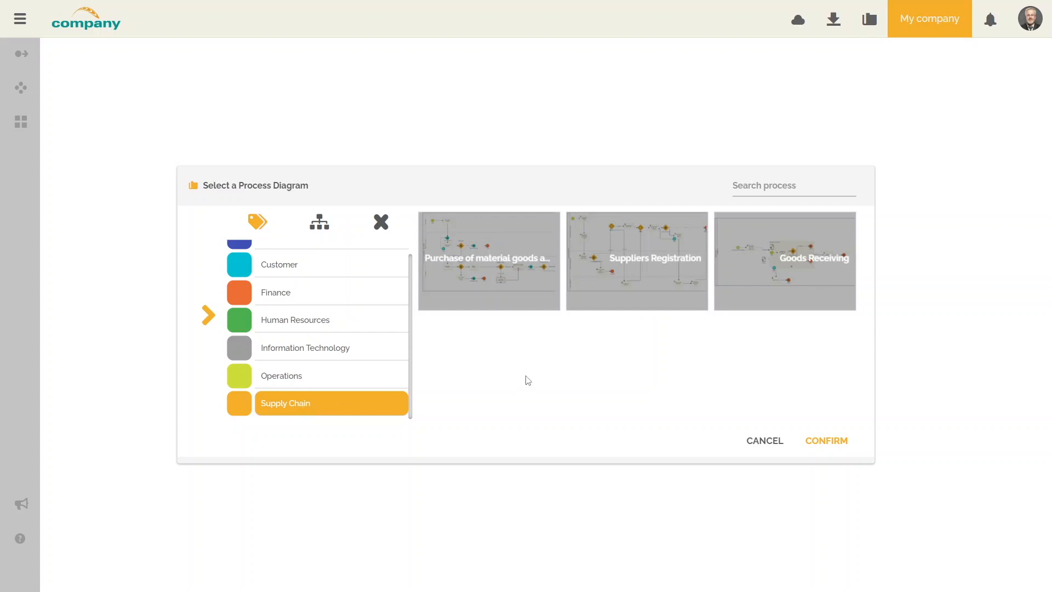
{"action": "double_click", "coordinate": [525, 306]}
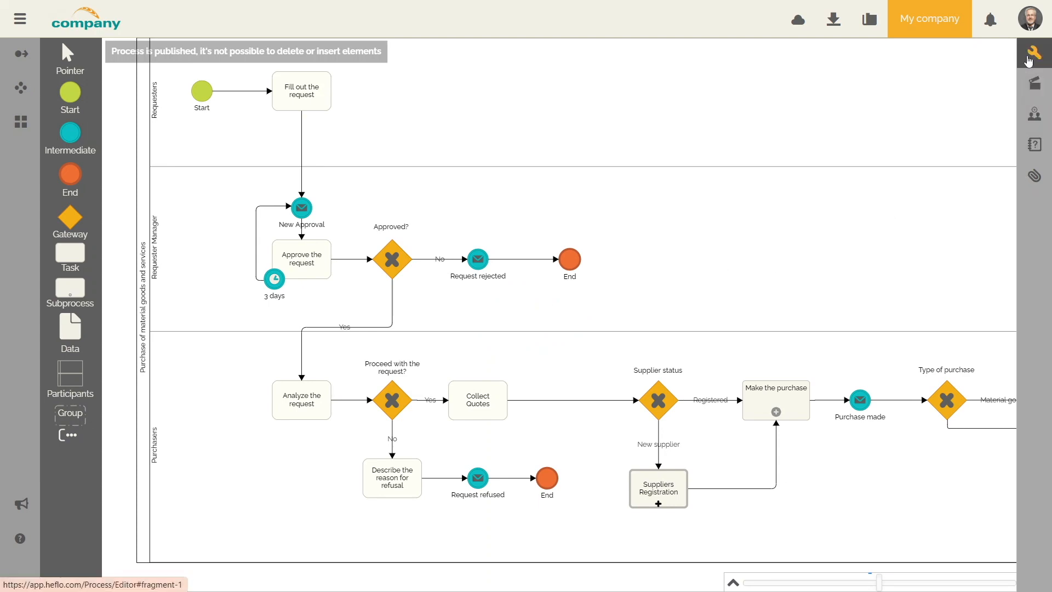
Show the diagram's Properties and Actions panels.
{"action": "left_click", "coordinate": [1029, 61]}
{"action": "left_click", "coordinate": [1035, 85]}
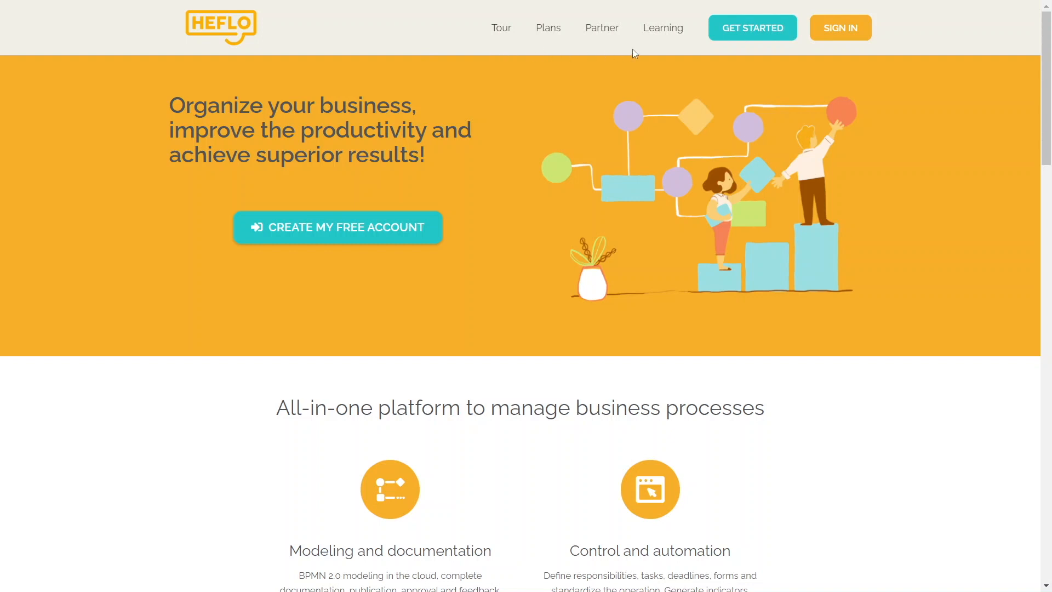
Browse the Learning > Help Center page, then open the support chat on the Purchase of material goods and services diagram.
{"action": "left_click", "coordinate": [666, 30]}
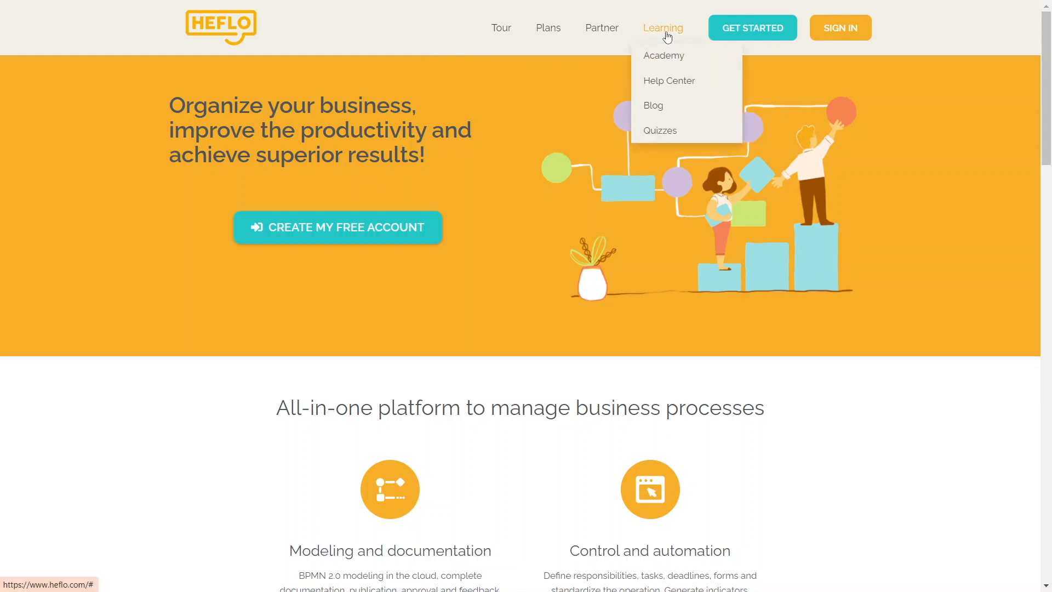
{"action": "left_click", "coordinate": [666, 83]}
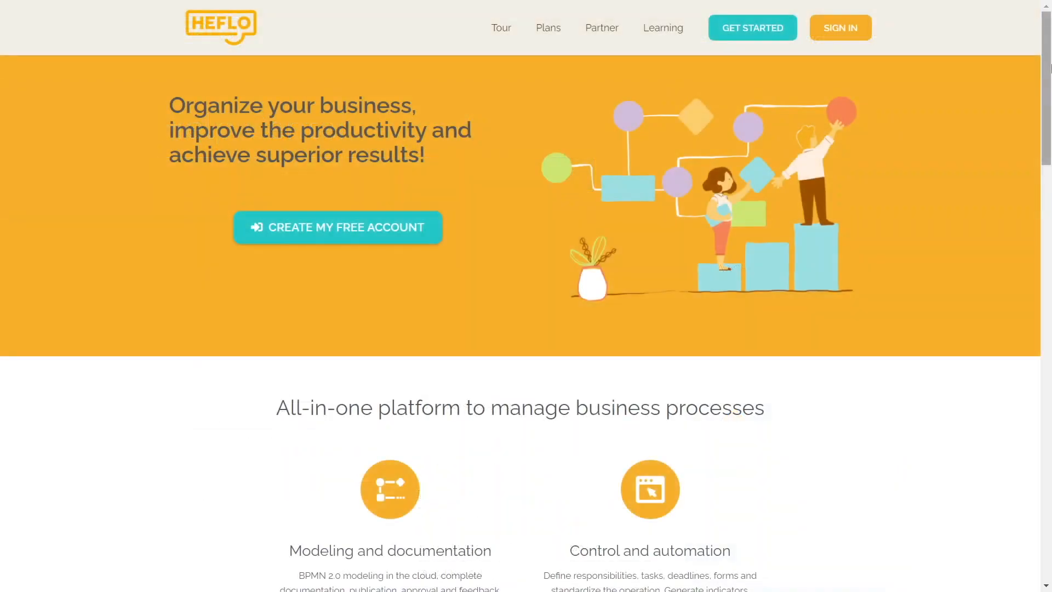
{"action": "left_click_drag", "start_coordinate": [1050, 66], "coordinate": [1051, 327]}
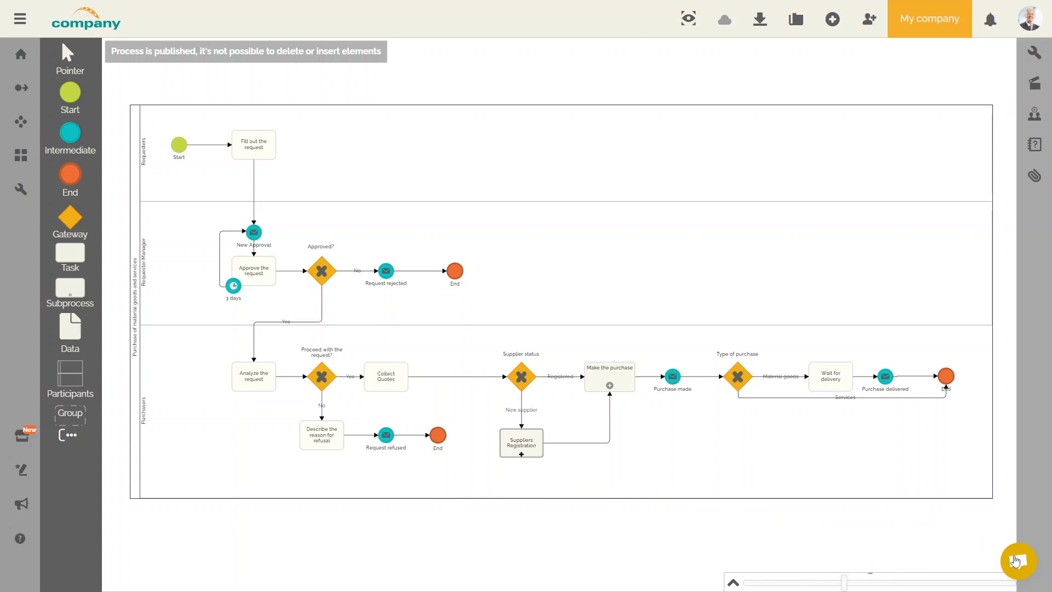
{"action": "left_click", "coordinate": [1019, 562]}
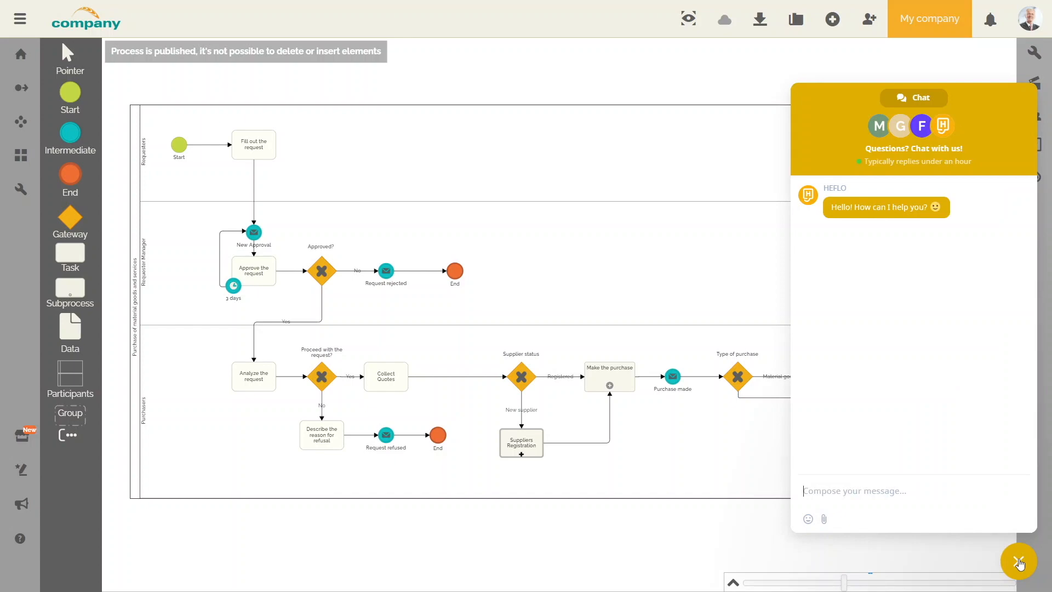